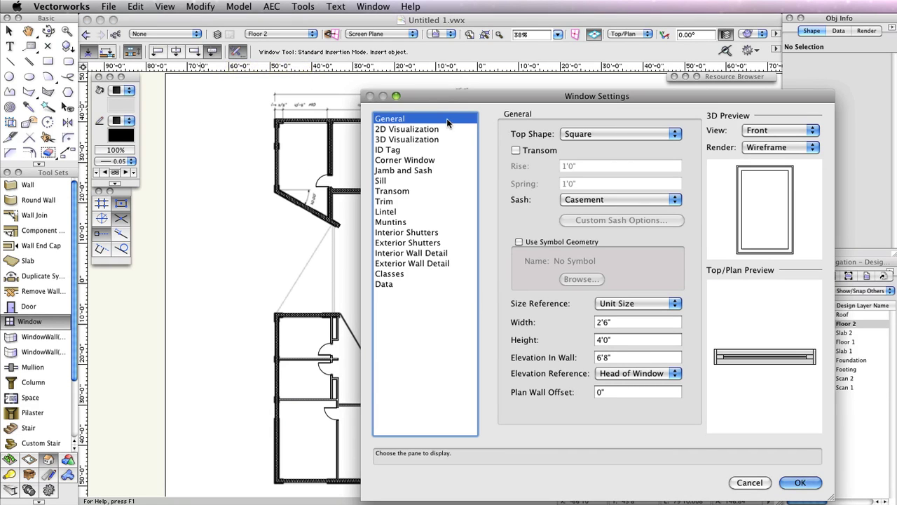
Step: Set the window's width to 10'8" and its elevation in wall to 96
{"action": "left_click", "coordinate": [623, 321]}
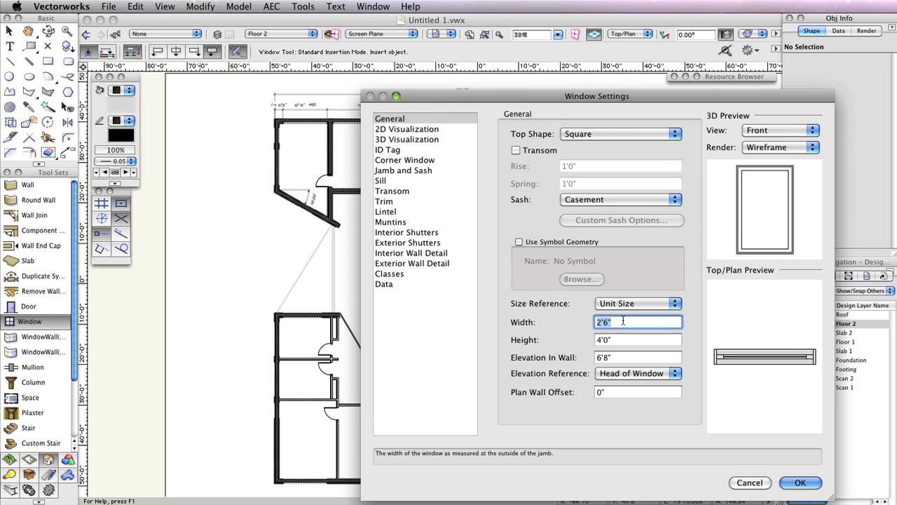
{"action": "type", "text": "10'8"}
{"action": "key", "text": "Tab"}
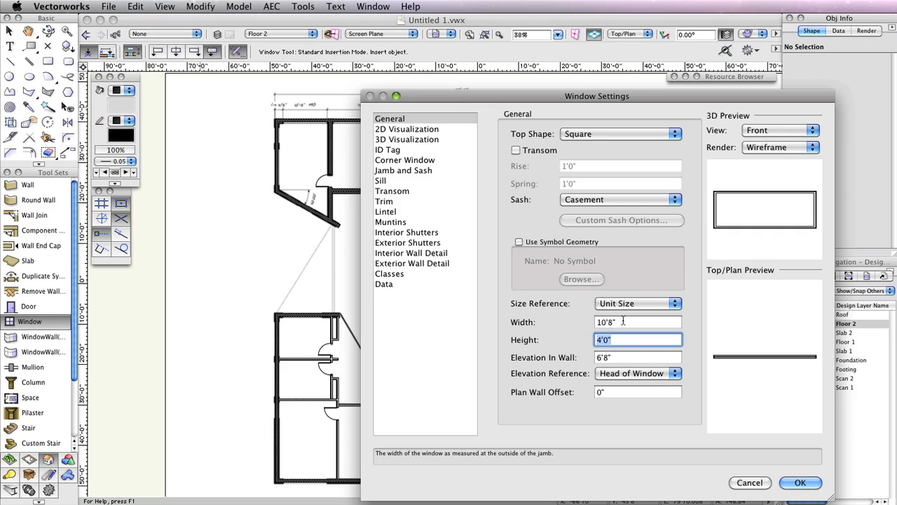
{"action": "left_click", "coordinate": [613, 357]}
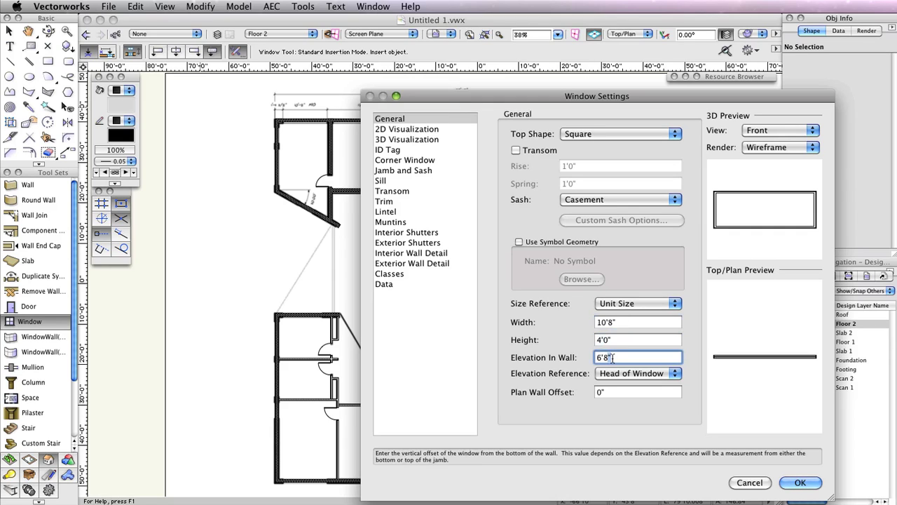
{"action": "type", "text": "96"}
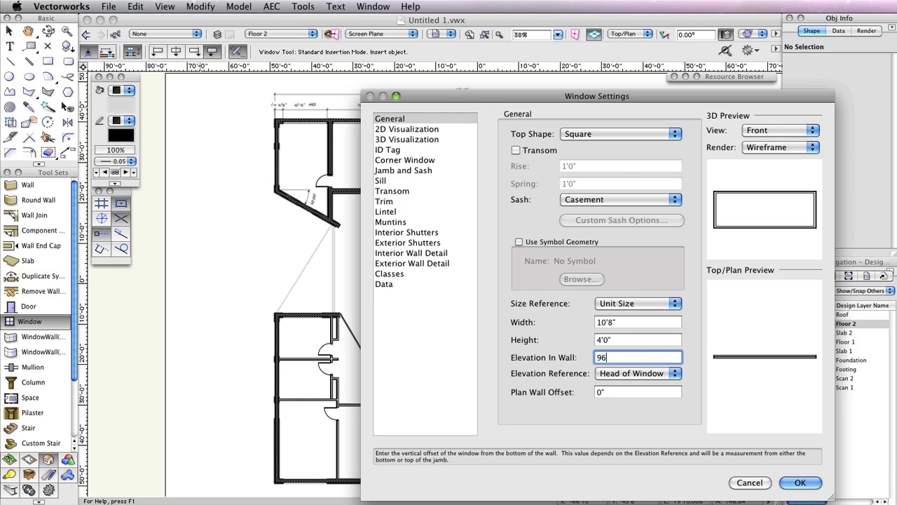
{"action": "key", "text": "Tab"}
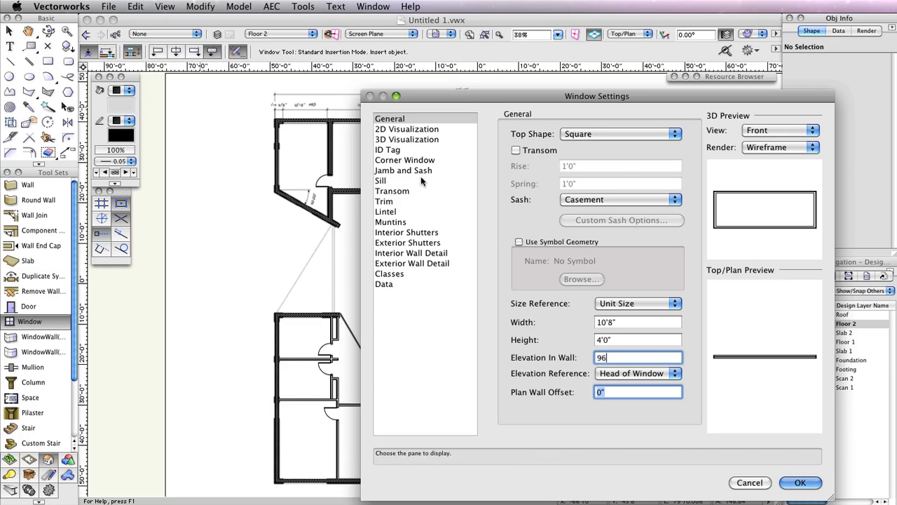
Step: Choose a Custom sash for the window and divide it into three columns in one row
{"action": "left_click", "coordinate": [595, 200]}
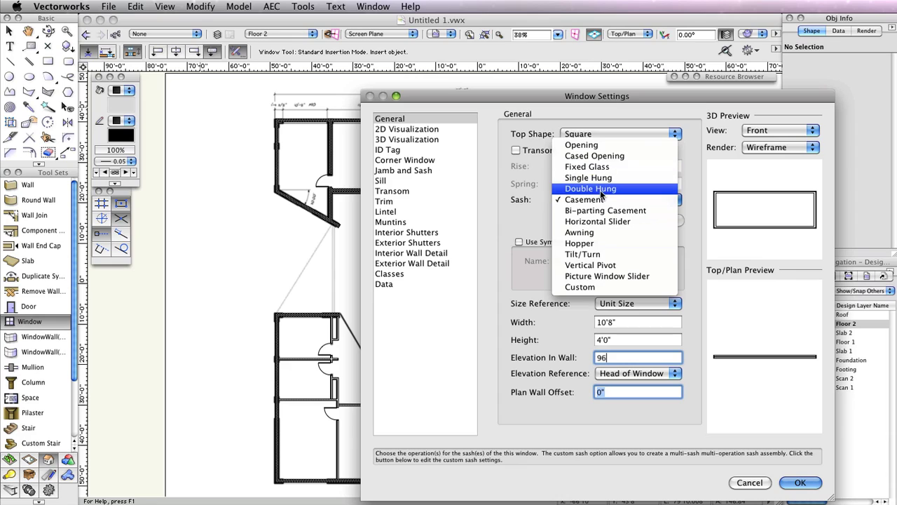
{"action": "left_click", "coordinate": [601, 286]}
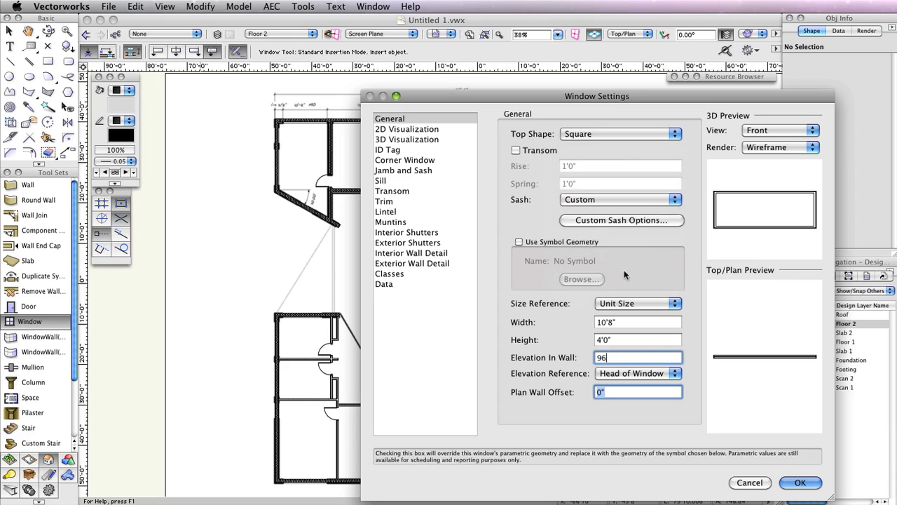
{"action": "left_click", "coordinate": [633, 218]}
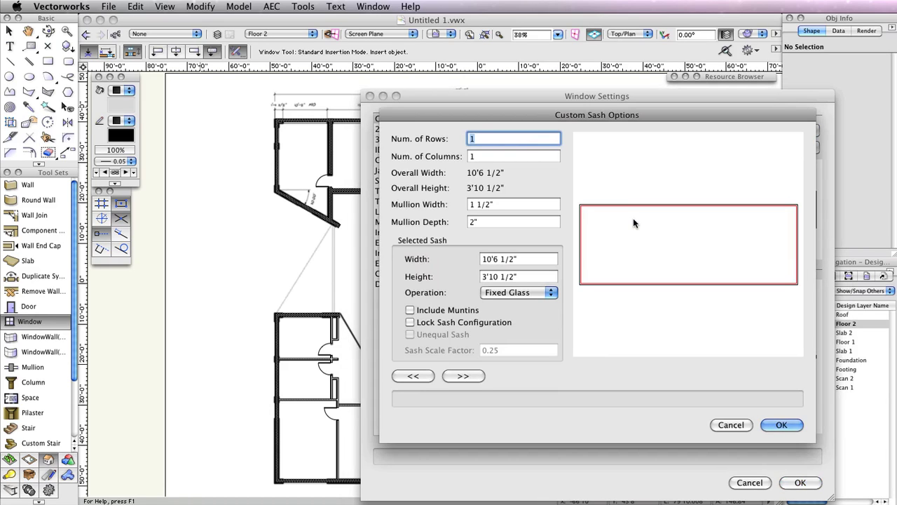
{"action": "left_click", "coordinate": [479, 156]}
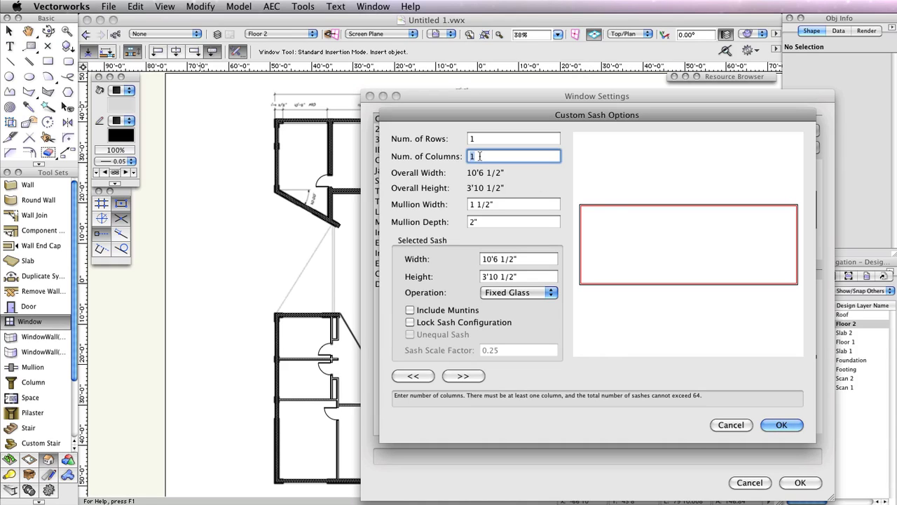
{"action": "type", "text": "3"}
{"action": "left_click", "coordinate": [488, 138]}
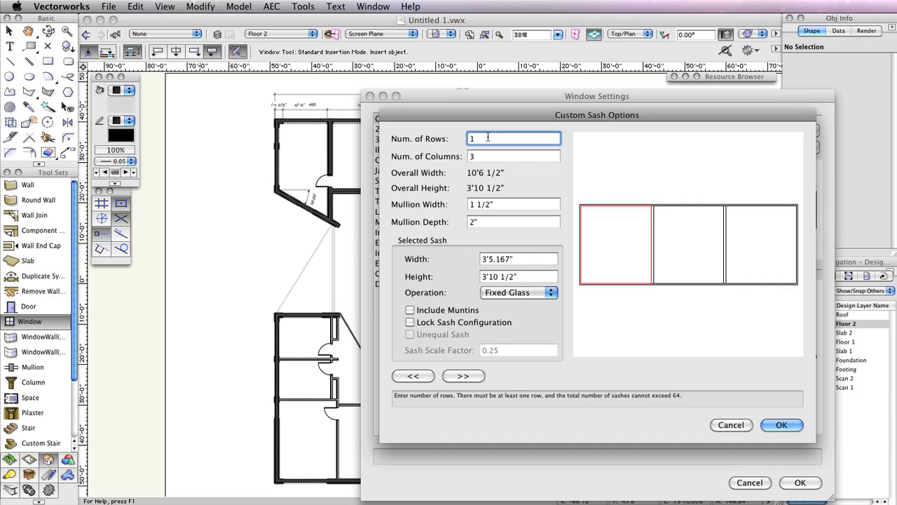
Step: Set the middle sash's width to 6'6 1/2" and lock its configuration
{"action": "left_click", "coordinate": [461, 377]}
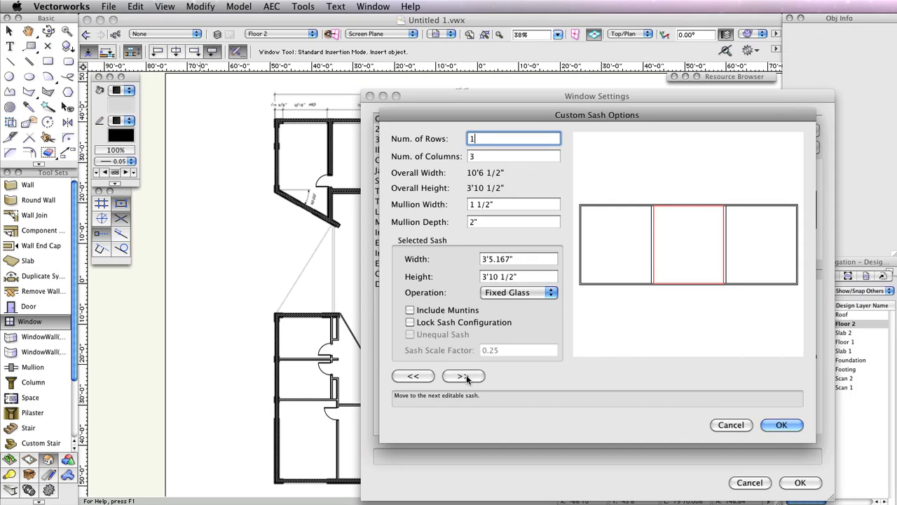
{"action": "left_click", "coordinate": [542, 259]}
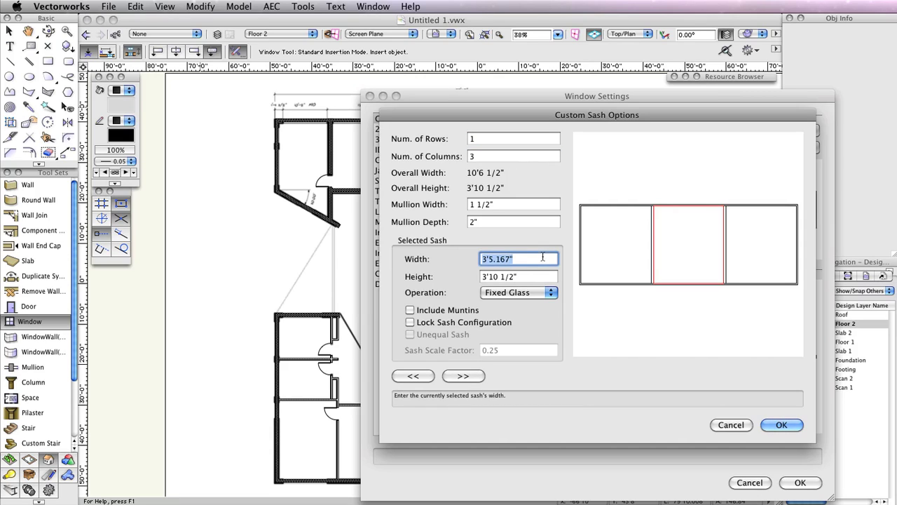
{"action": "type", "text": "6'6 1/2"}
{"action": "key", "text": "Tab"}
{"action": "left_click", "coordinate": [410, 322]}
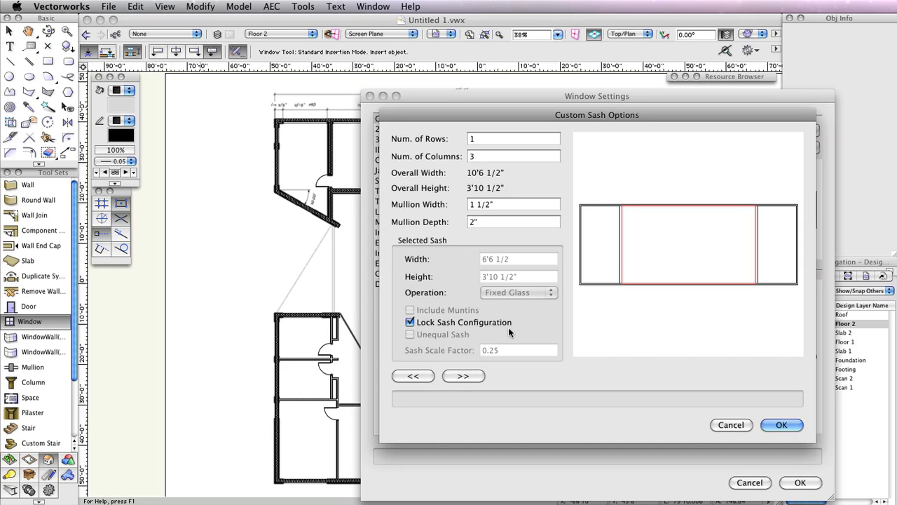
Step: Include muntins in both outer sashes and accept the custom sash options
{"action": "left_click", "coordinate": [463, 376]}
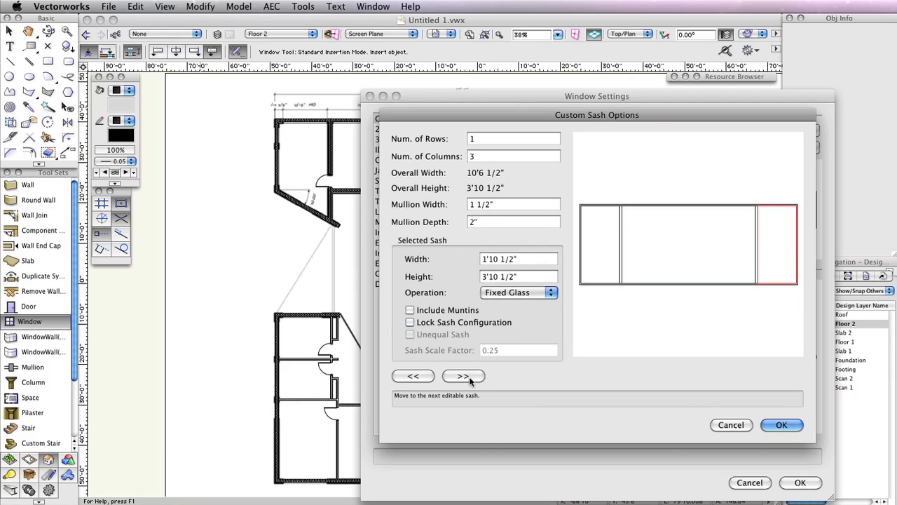
{"action": "left_click", "coordinate": [449, 312]}
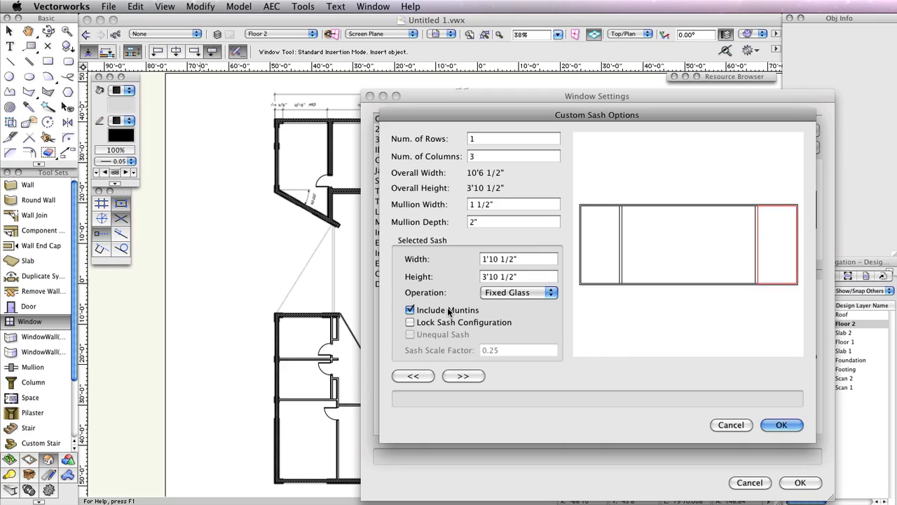
{"action": "left_click", "coordinate": [414, 377]}
{"action": "left_click", "coordinate": [416, 377]}
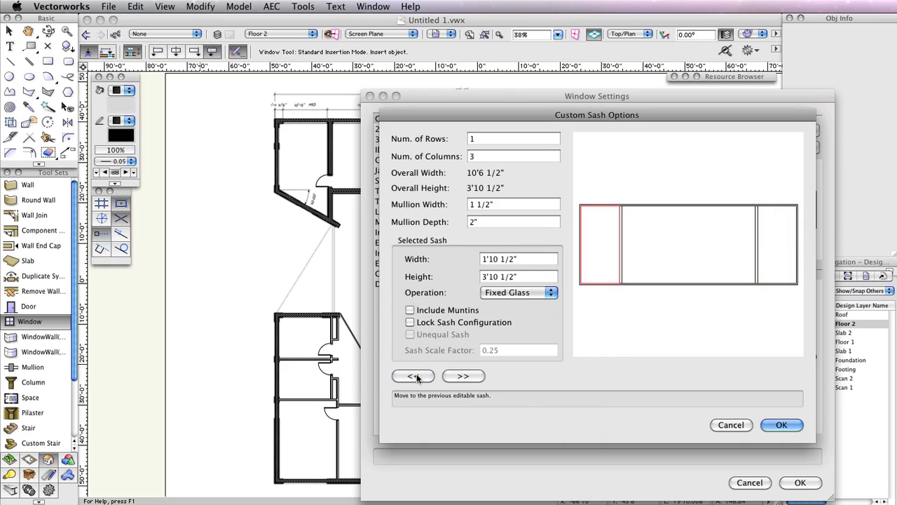
{"action": "left_click", "coordinate": [414, 311]}
{"action": "left_click", "coordinate": [782, 425]}
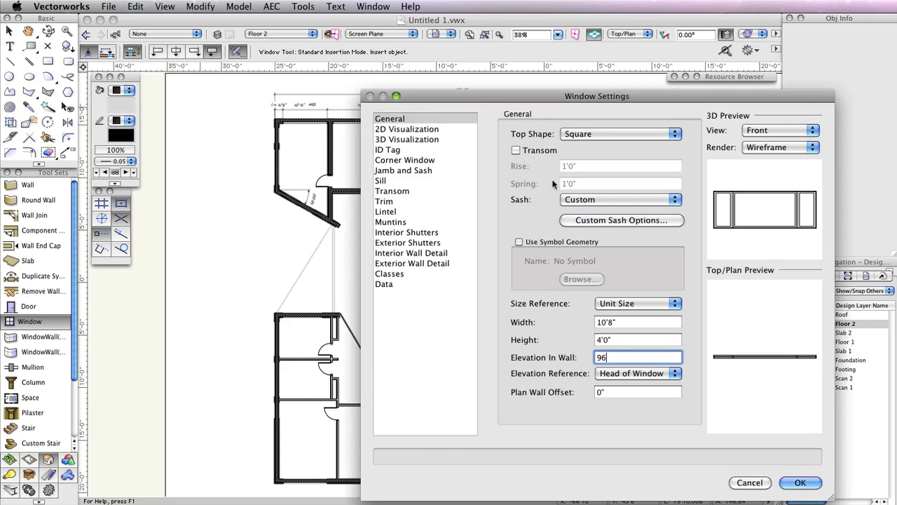
Step: Make the window's jamb use the wall depth and accept the window settings
{"action": "left_click", "coordinate": [433, 175]}
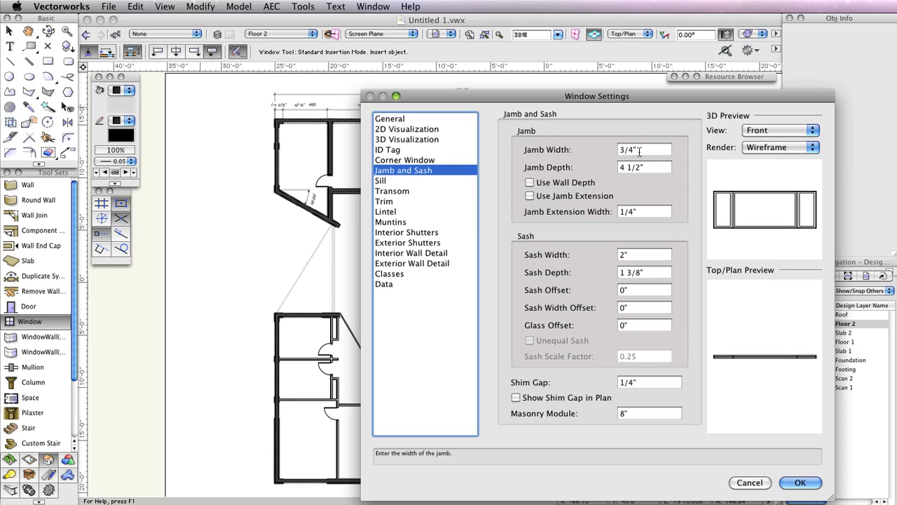
{"action": "left_click", "coordinate": [550, 180]}
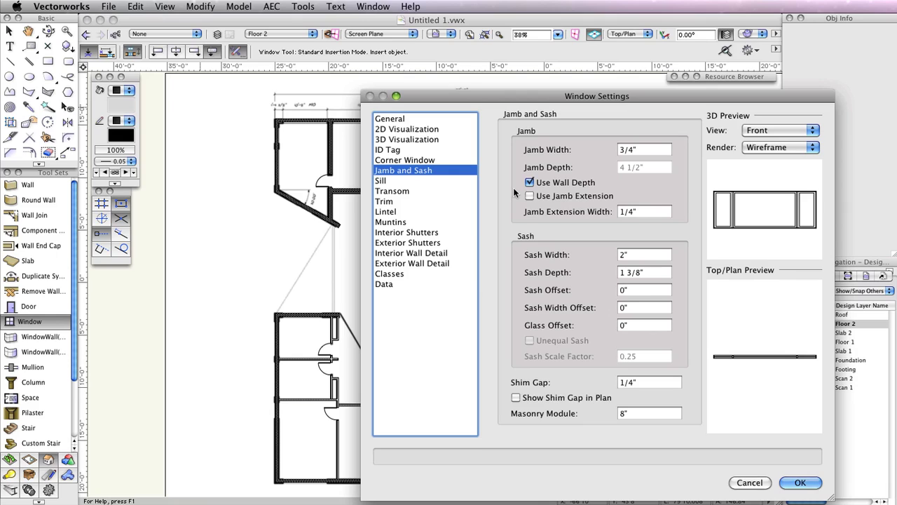
{"action": "left_click", "coordinate": [800, 483]}
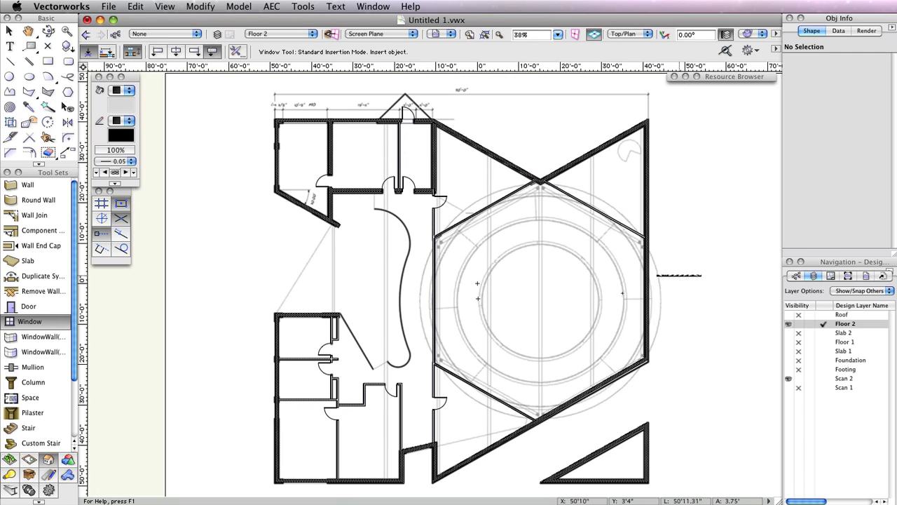
Step: Insert the window into the bottom exterior wall of the plan's lower-left room, centred on the existing opening
{"action": "key", "text": "h"}
{"action": "left_click_drag", "start_coordinate": [310, 456], "coordinate": [362, 366]}
{"action": "scroll", "coordinate": [362, 368], "scroll_direction": "up", "scroll_amount": 6}
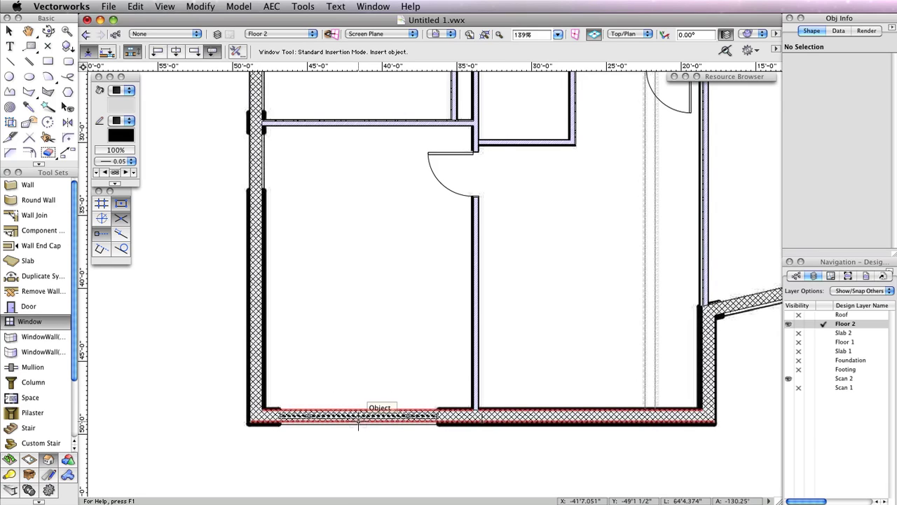
{"action": "left_click", "coordinate": [358, 416]}
{"action": "left_click", "coordinate": [379, 324]}
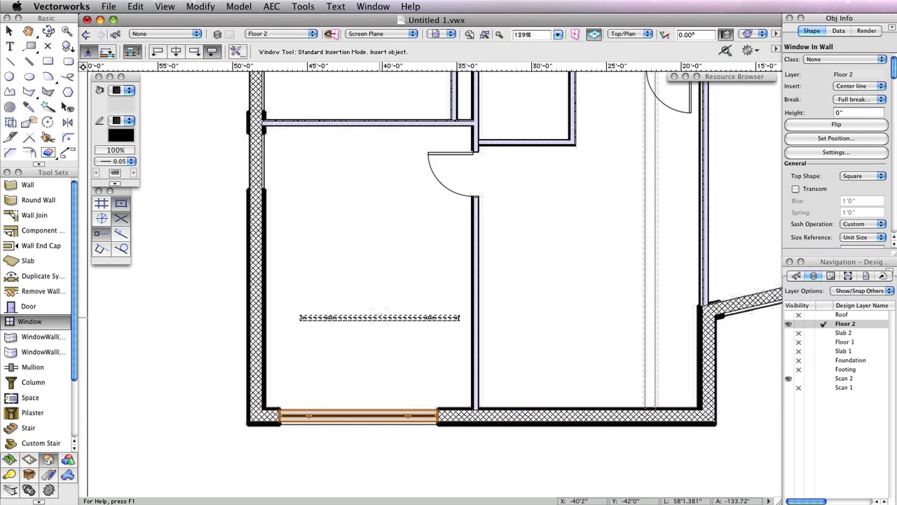
Step: Insert a window in the upper-left room's top wall, offset 1'11 3/8" from the outer corner using its insertion point
{"action": "scroll", "coordinate": [379, 317], "scroll_direction": "down", "scroll_amount": 5}
{"action": "mouse_move", "coordinate": [420, 195]}
{"action": "middle_mouse_down"}
{"action": "mouse_move", "coordinate": [440, 258]}
{"action": "mouse_move", "coordinate": [403, 463]}
{"action": "middle_mouse_up"}
{"action": "middle_click_drag", "start_coordinate": [347, 136], "coordinate": [344, 461]}
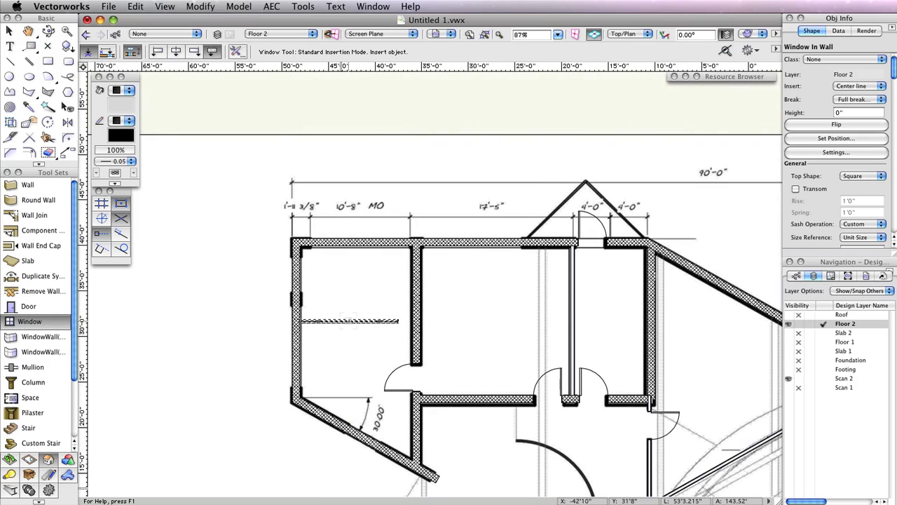
{"action": "left_click", "coordinate": [108, 52]}
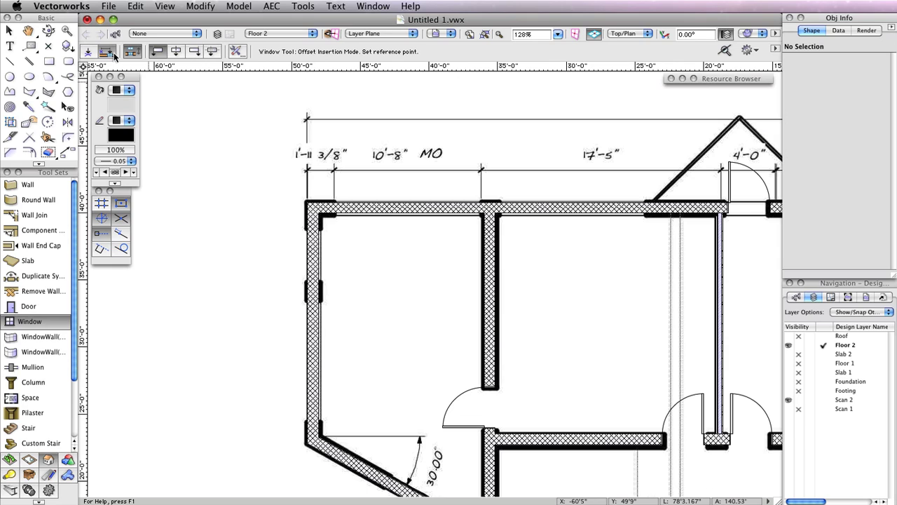
{"action": "left_click", "coordinate": [306, 203]}
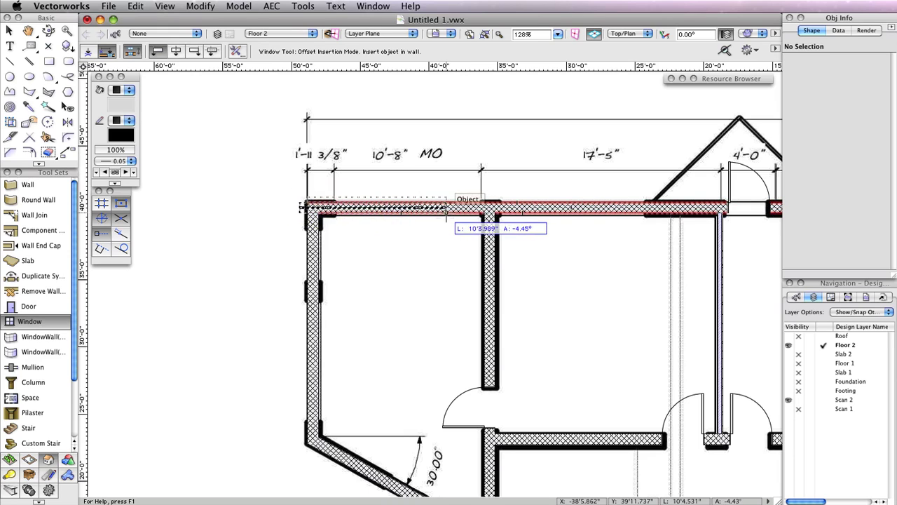
{"action": "left_click", "coordinate": [446, 208]}
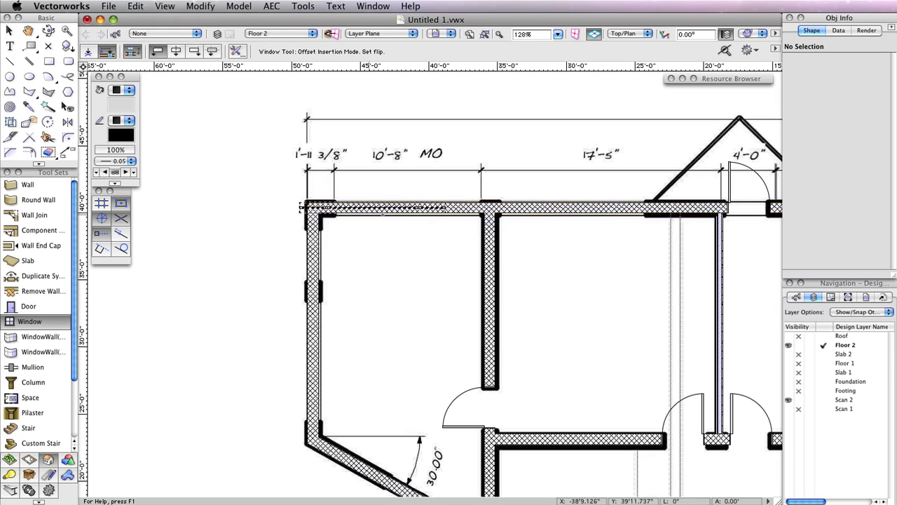
{"action": "left_click", "coordinate": [541, 198]}
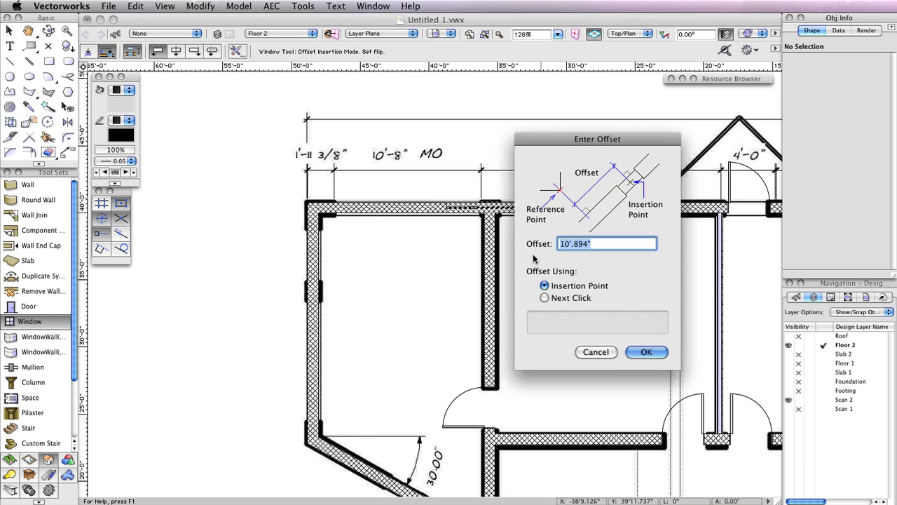
{"action": "type", "text": "1'11 3/8"}
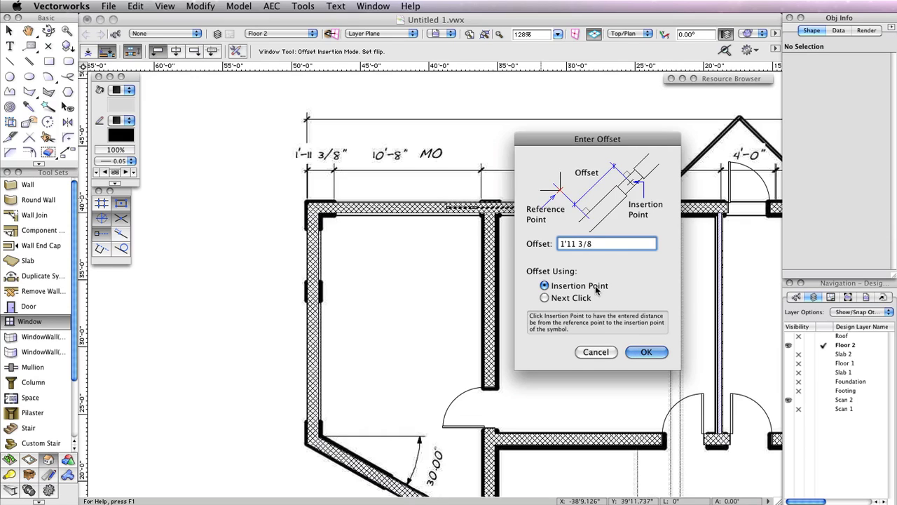
{"action": "left_click", "coordinate": [644, 352]}
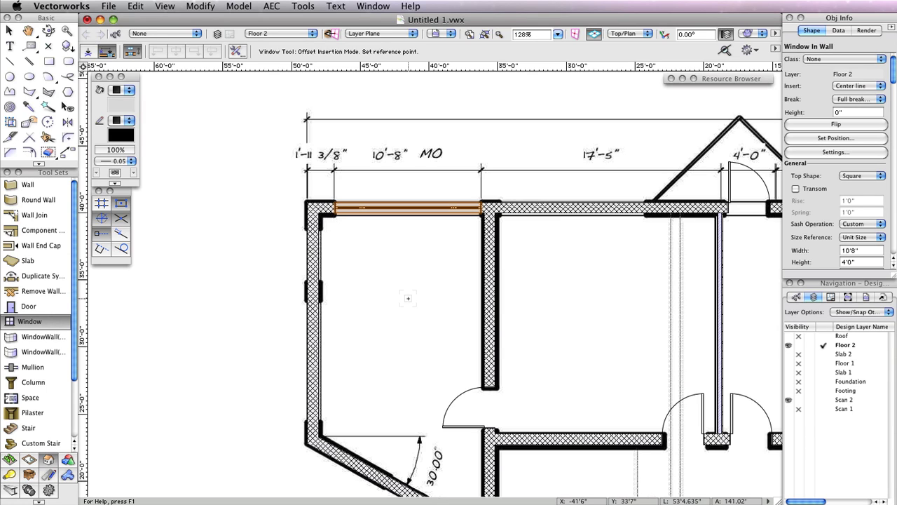
Step: Insert another window in standard mode into the top wall opening just right of the upper-left room's partition
{"action": "left_click", "coordinate": [87, 51]}
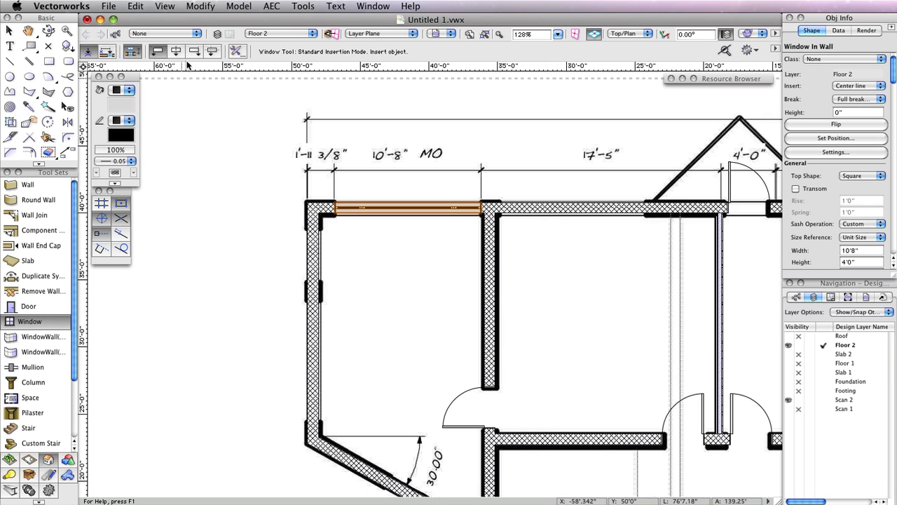
{"action": "left_click", "coordinate": [211, 52]}
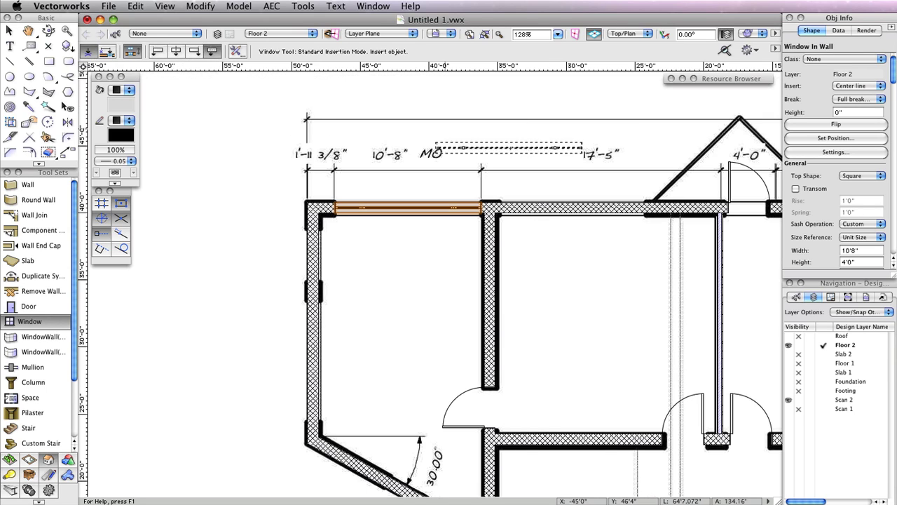
{"action": "left_click", "coordinate": [572, 207]}
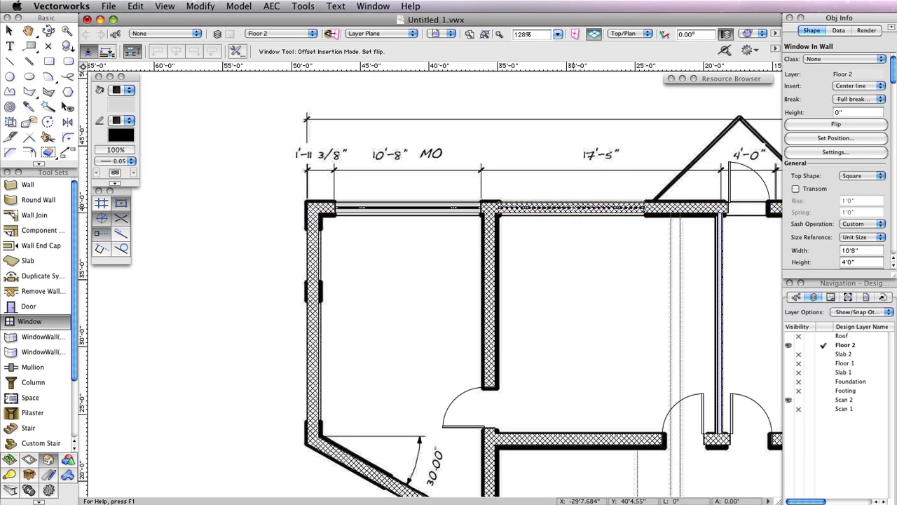
{"action": "left_click", "coordinate": [575, 238]}
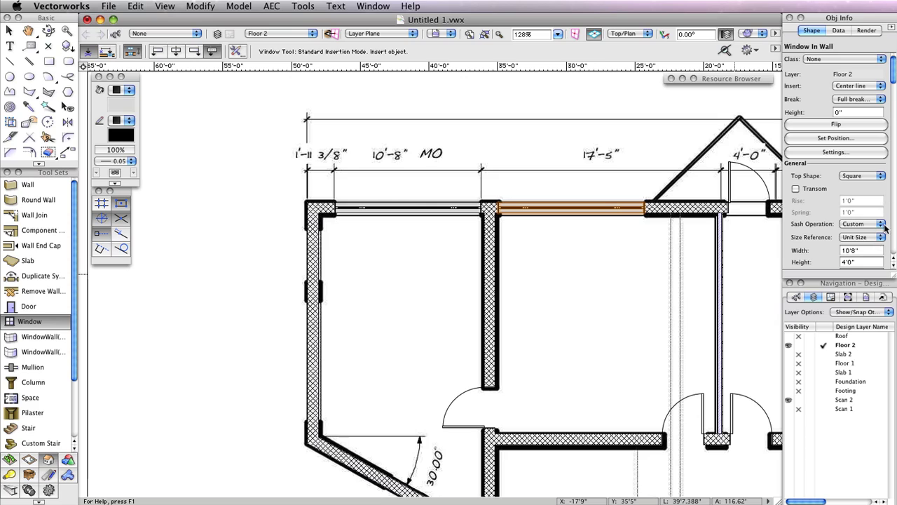
Step: Set the width of the selected window in the top wall to 8'10"
{"action": "left_click", "coordinate": [862, 248]}
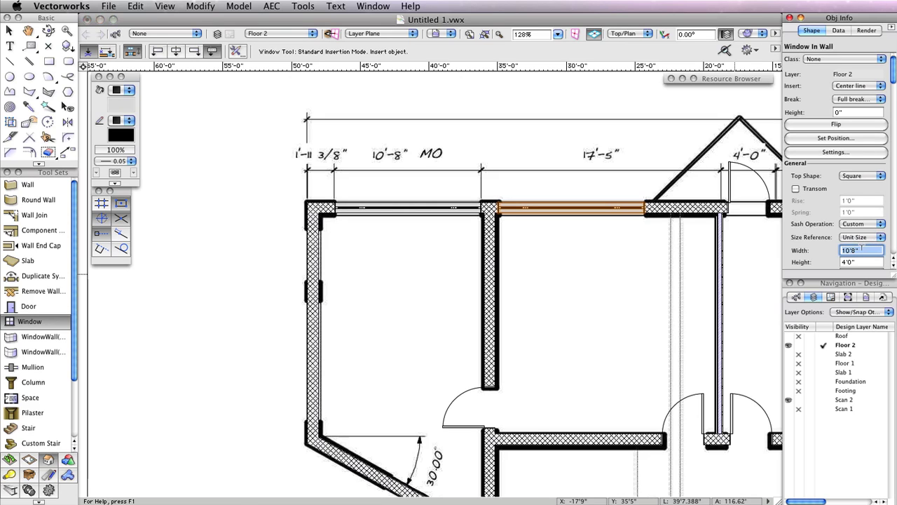
{"action": "type", "text": "8"}
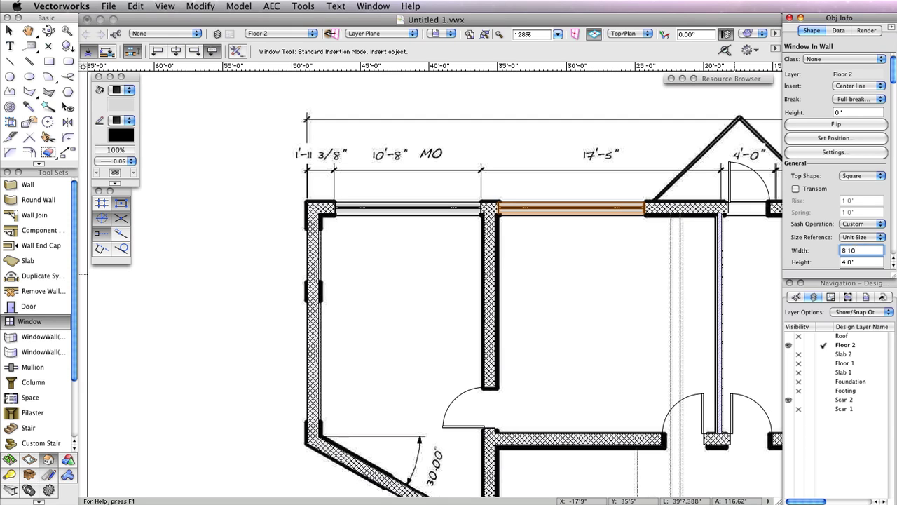
{"action": "type", "text": "'10"}
{"action": "key", "text": "Return"}
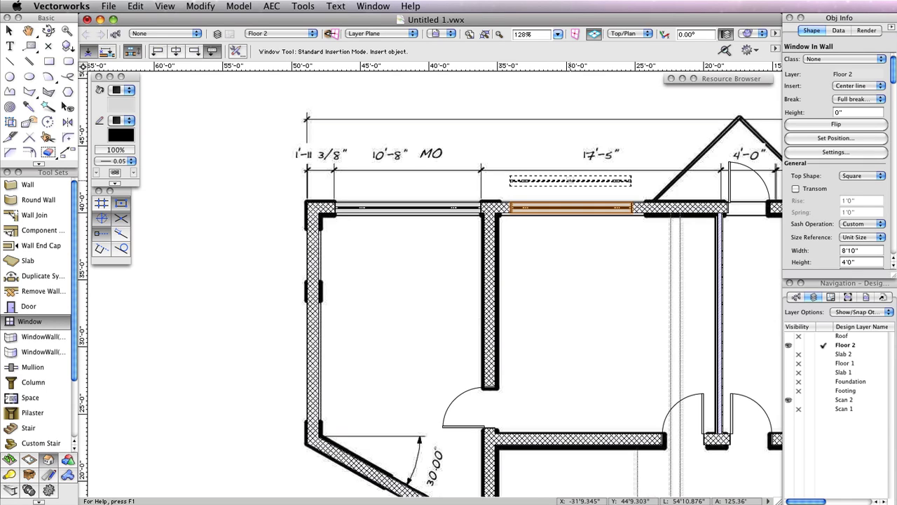
Step: Insert an 8'10" window into the left exterior wall of each of the two upper rooms in the lower-left wing
{"action": "scroll", "coordinate": [379, 349], "scroll_direction": "down", "scroll_amount": 1}
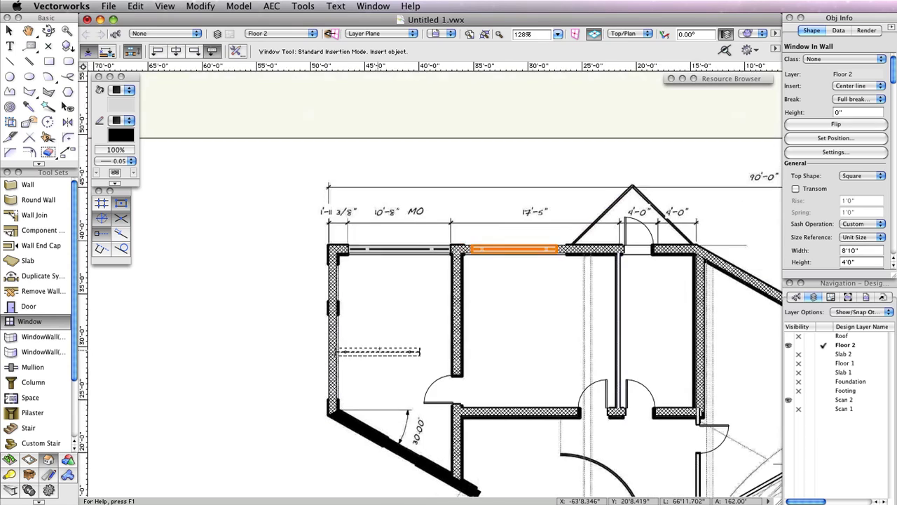
{"action": "scroll", "coordinate": [379, 349], "scroll_direction": "down", "scroll_amount": 10}
{"action": "scroll", "coordinate": [373, 300], "scroll_direction": "down", "scroll_amount": 2}
{"action": "left_click", "coordinate": [319, 268]}
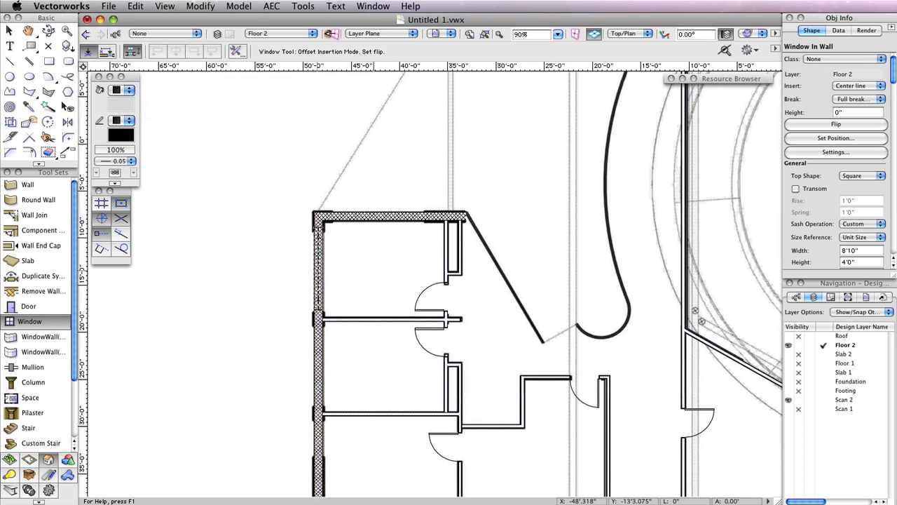
{"action": "left_click", "coordinate": [322, 365]}
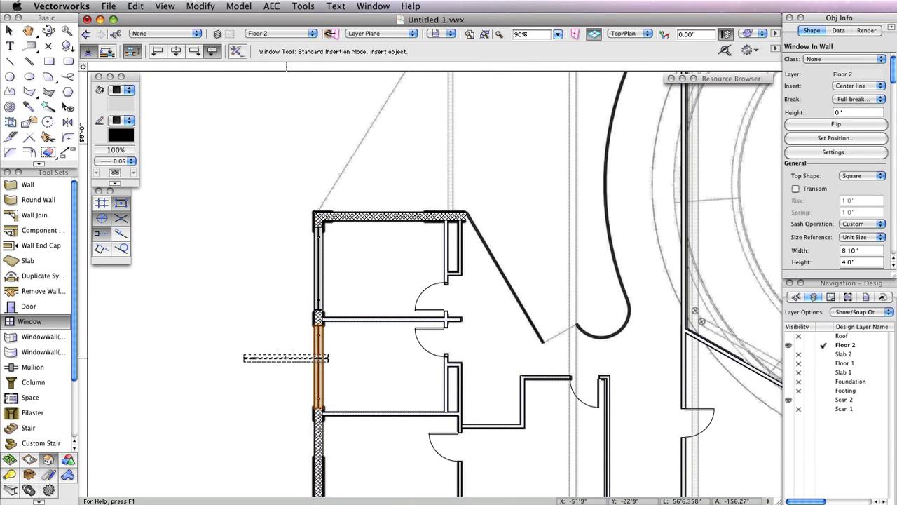
Step: Configure the window tool for a Casement sash with a width of 4'0" and accept the settings
{"action": "scroll", "coordinate": [286, 357], "scroll_direction": "down", "scroll_amount": 5}
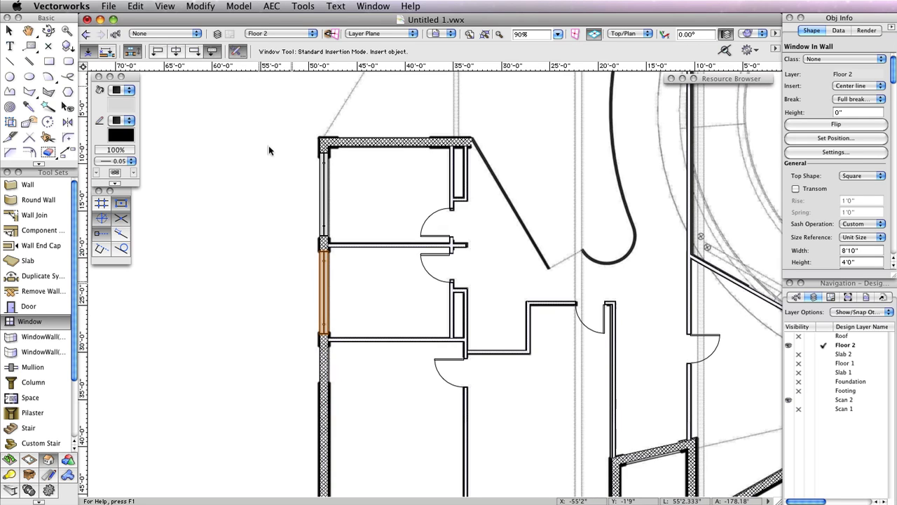
{"action": "left_click", "coordinate": [236, 52]}
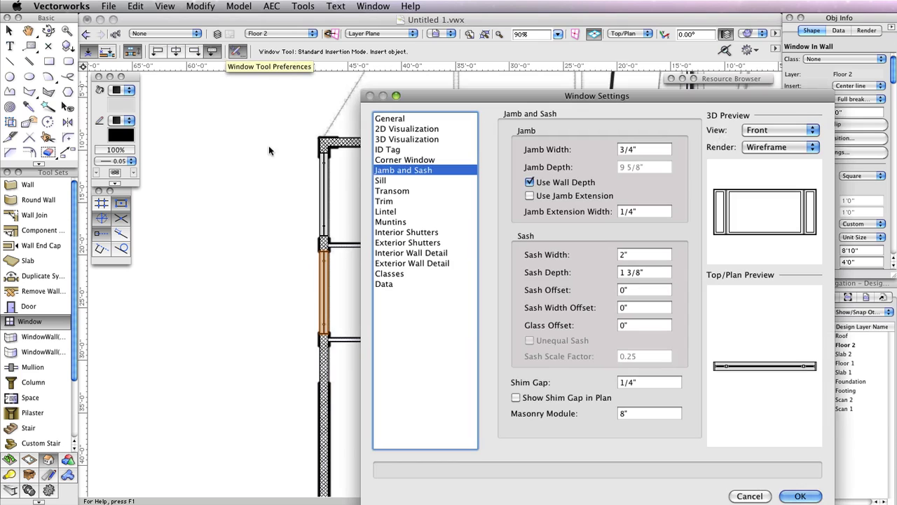
{"action": "left_click", "coordinate": [417, 116]}
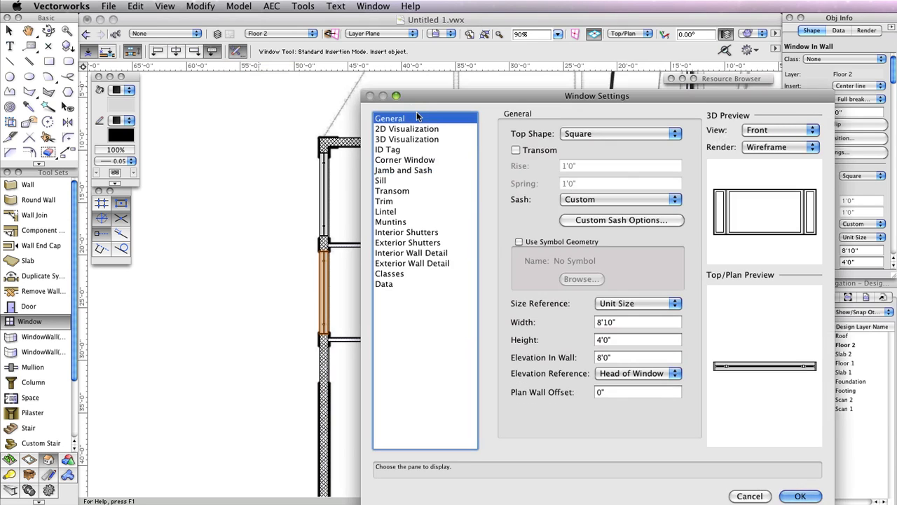
{"action": "key", "text": "Tab"}
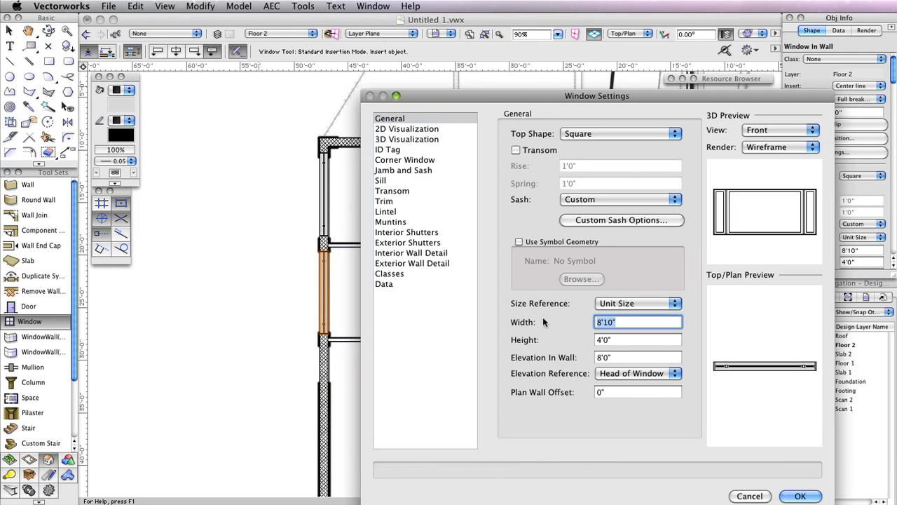
{"action": "type", "text": "4'"}
{"action": "left_click", "coordinate": [651, 199]}
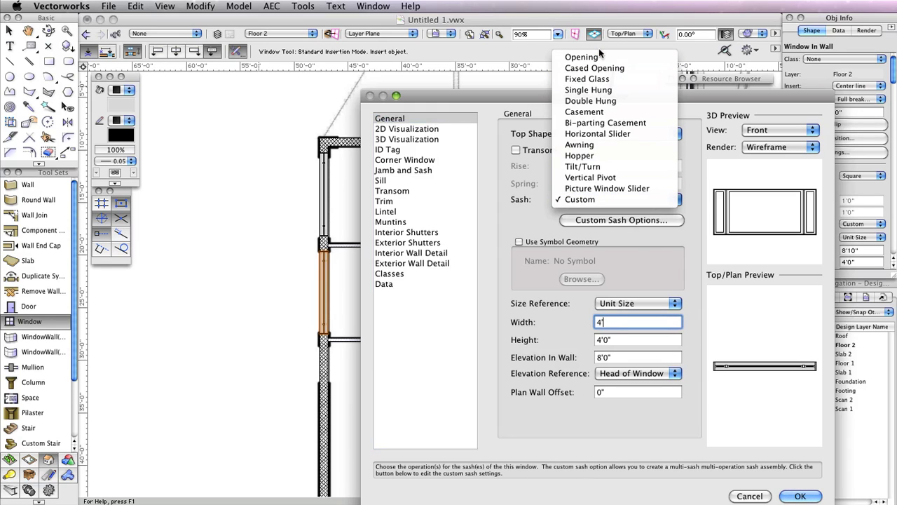
{"action": "left_click", "coordinate": [596, 111]}
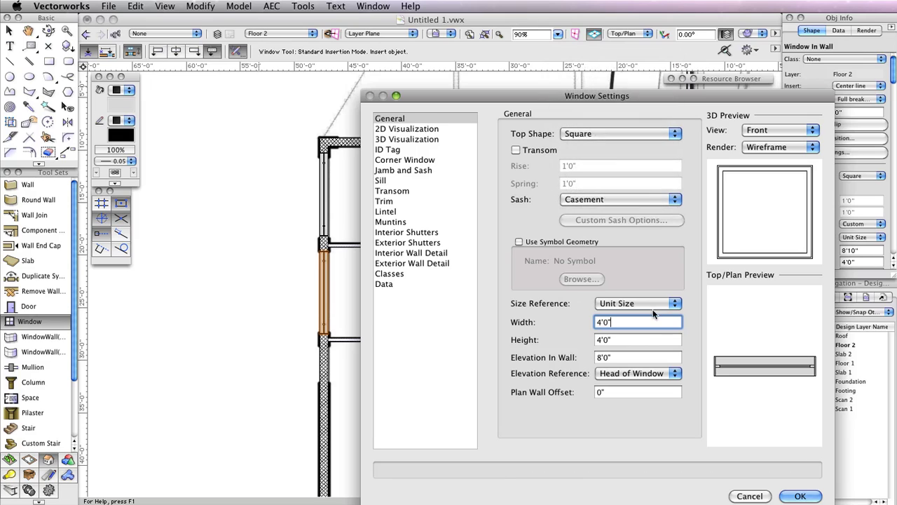
{"action": "left_click", "coordinate": [800, 496]}
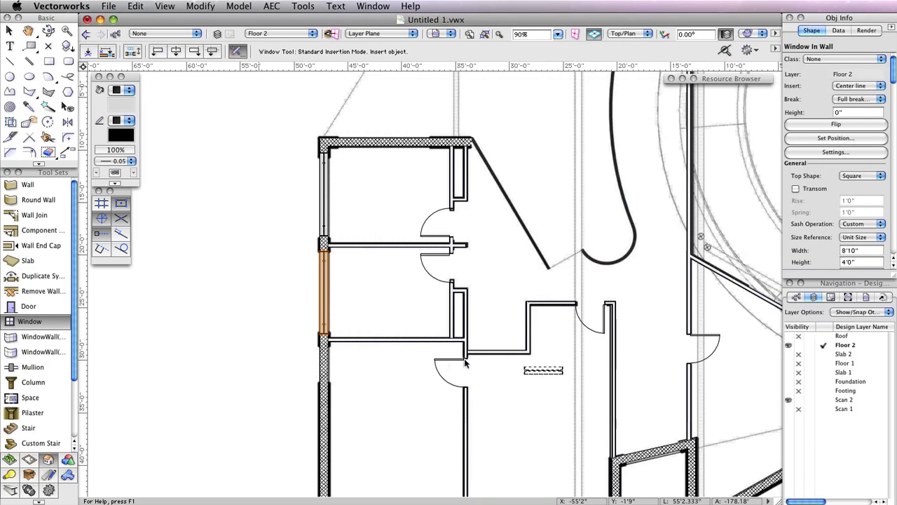
Step: Insert the casement window in the left exterior walls of the lower-left wing's bottom room and the plan's upper-left room, near each room's upper end
{"action": "left_click", "coordinate": [323, 370]}
{"action": "left_click", "coordinate": [323, 366]}
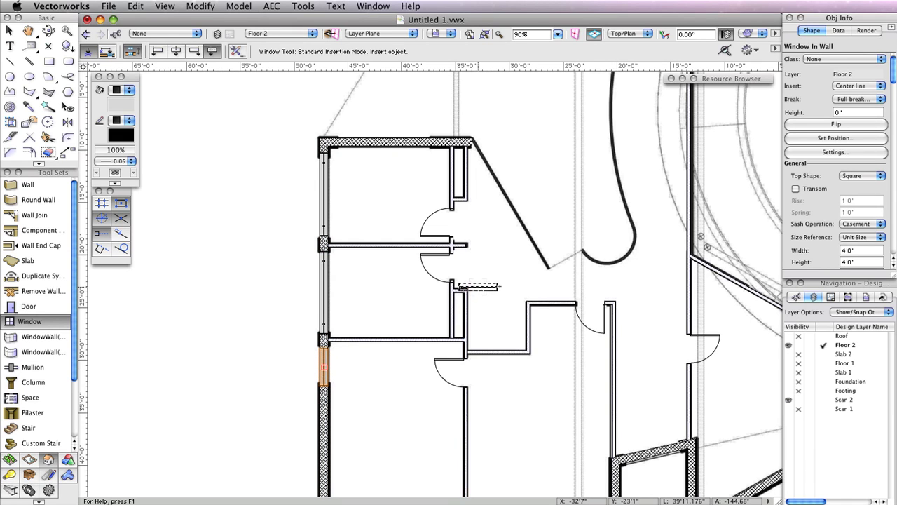
{"action": "scroll", "coordinate": [499, 286], "scroll_direction": "down", "scroll_amount": 2}
{"action": "middle_click_drag", "start_coordinate": [491, 294], "coordinate": [479, 400]}
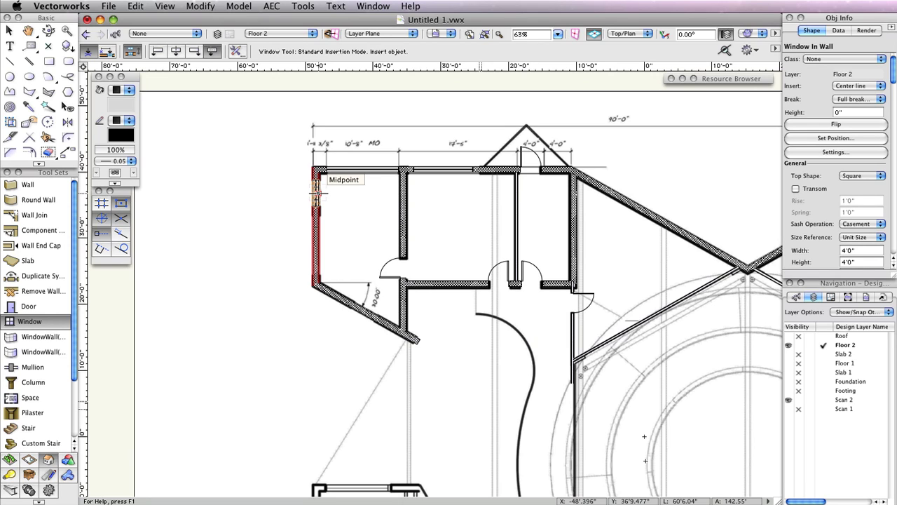
{"action": "left_click", "coordinate": [315, 189]}
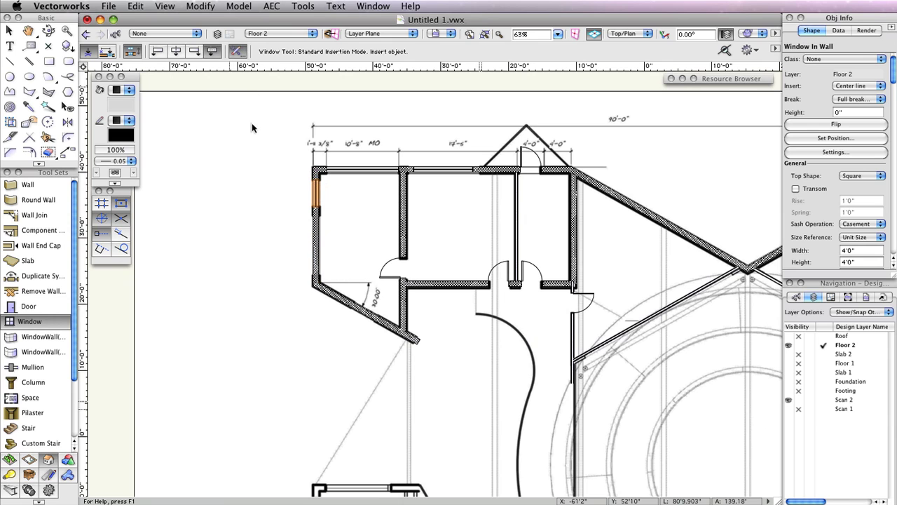
Step: Set the window tool's width to 6'0", height to 8'7" and elevation in wall to 0, referenced to Sill of Window
{"action": "left_click", "coordinate": [237, 51]}
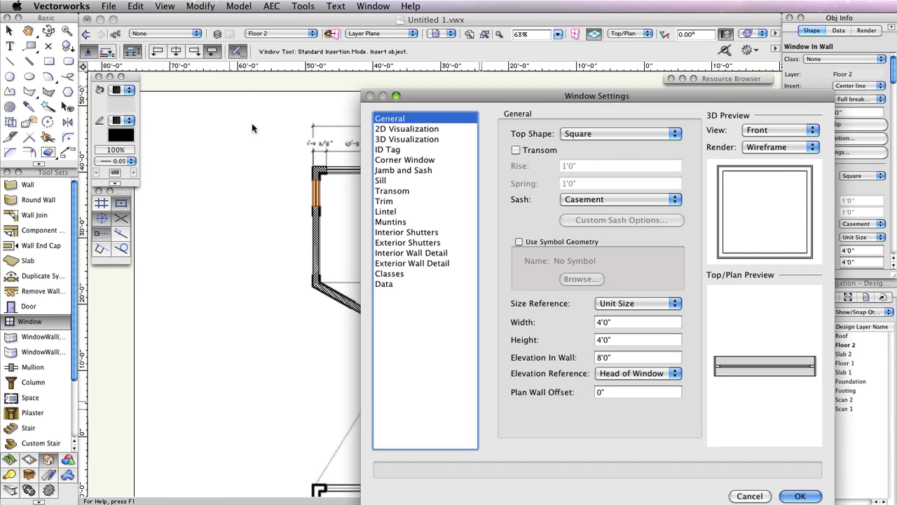
{"action": "left_click_drag", "start_coordinate": [483, 95], "coordinate": [331, 49]}
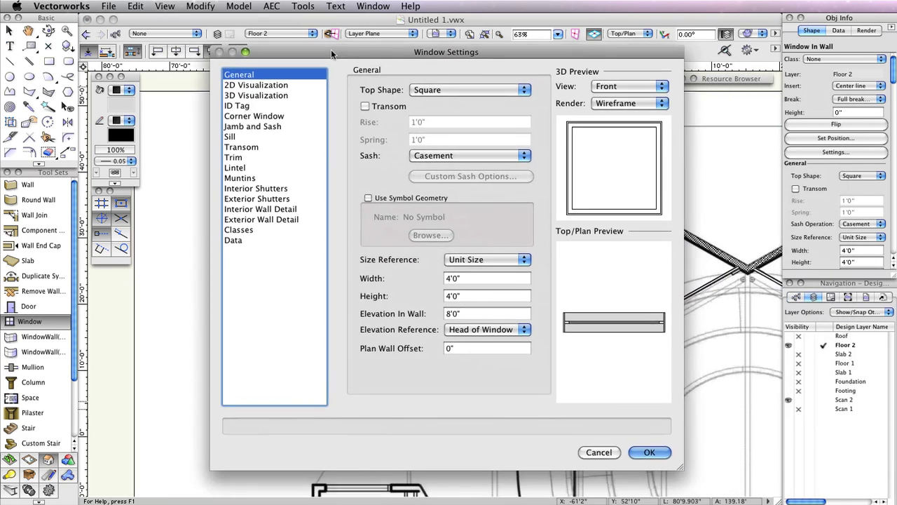
{"action": "left_click", "coordinate": [463, 277]}
{"action": "type", "text": "6'"}
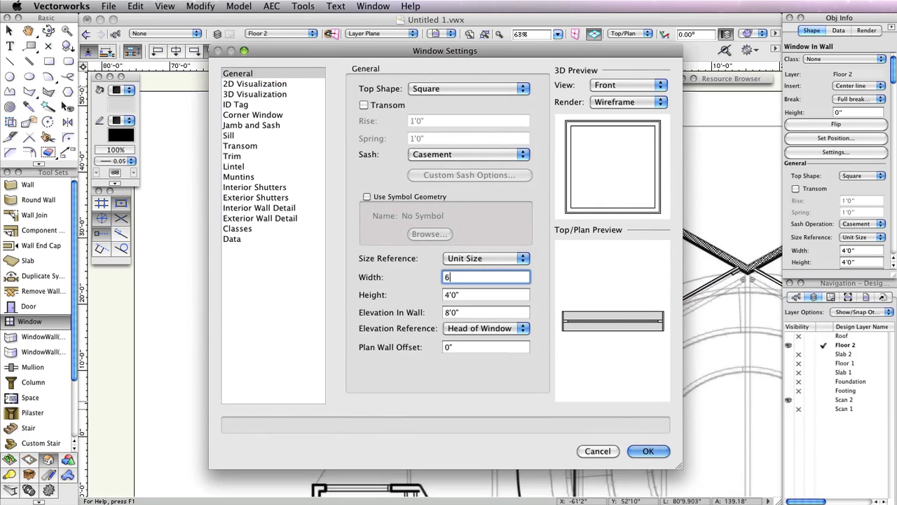
{"action": "key", "text": "Tab"}
{"action": "type", "text": "8'7"}
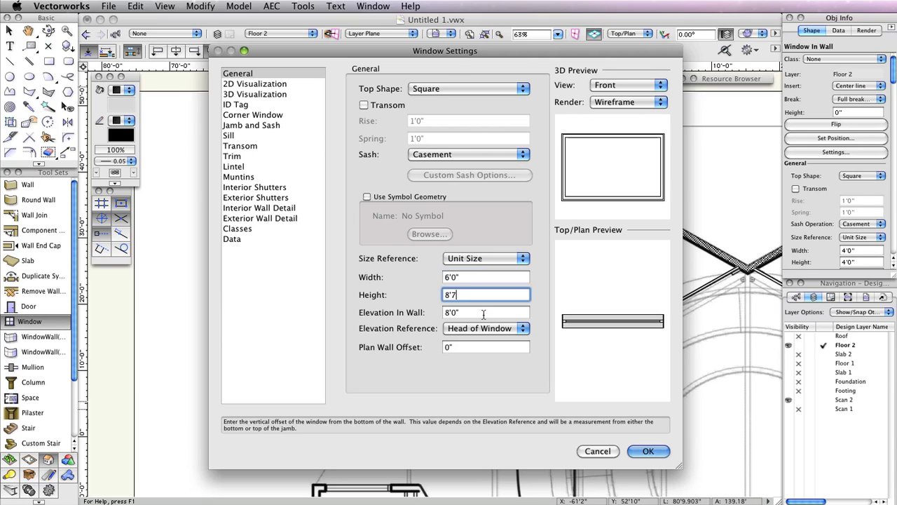
{"action": "key", "text": "Tab"}
{"action": "type", "text": "0"}
{"action": "left_click", "coordinate": [450, 326]}
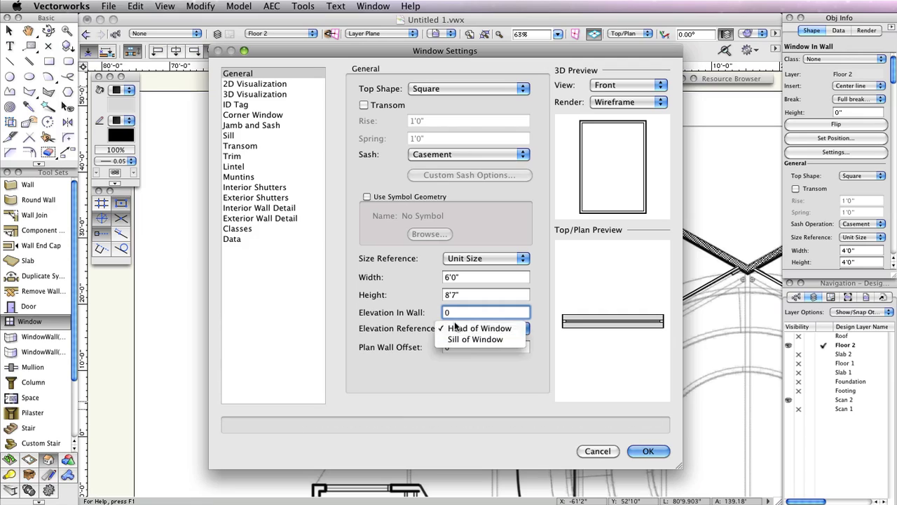
{"action": "left_click", "coordinate": [466, 335]}
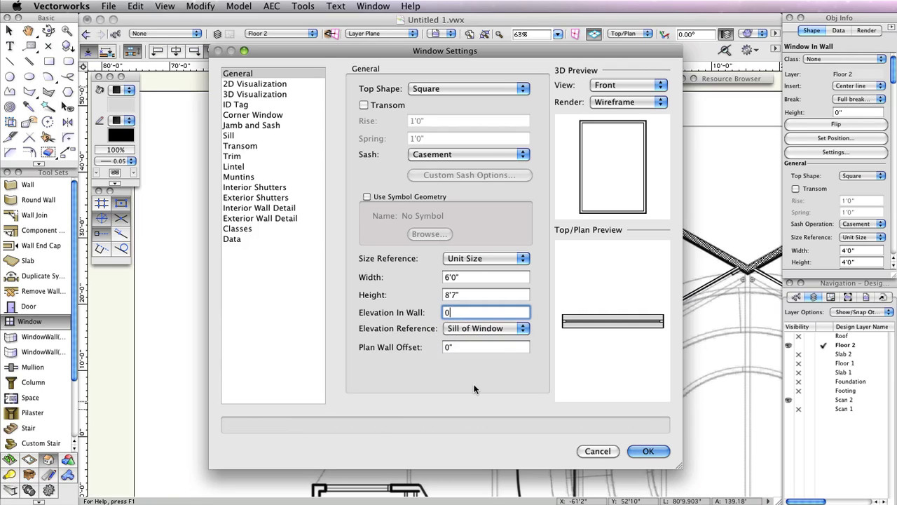
Step: Change the sash to Custom with 2 rows and 1 column, and accept the window settings
{"action": "left_click", "coordinate": [439, 155]}
{"action": "left_click", "coordinate": [429, 242]}
{"action": "left_click", "coordinate": [460, 176]}
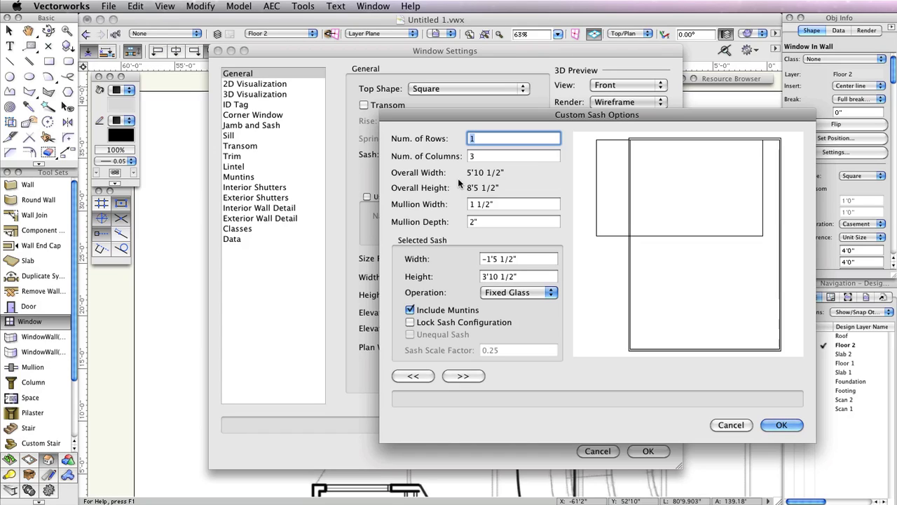
{"action": "type", "text": "2"}
{"action": "key", "text": "Tab"}
{"action": "type", "text": "1"}
{"action": "key", "text": "Tab"}
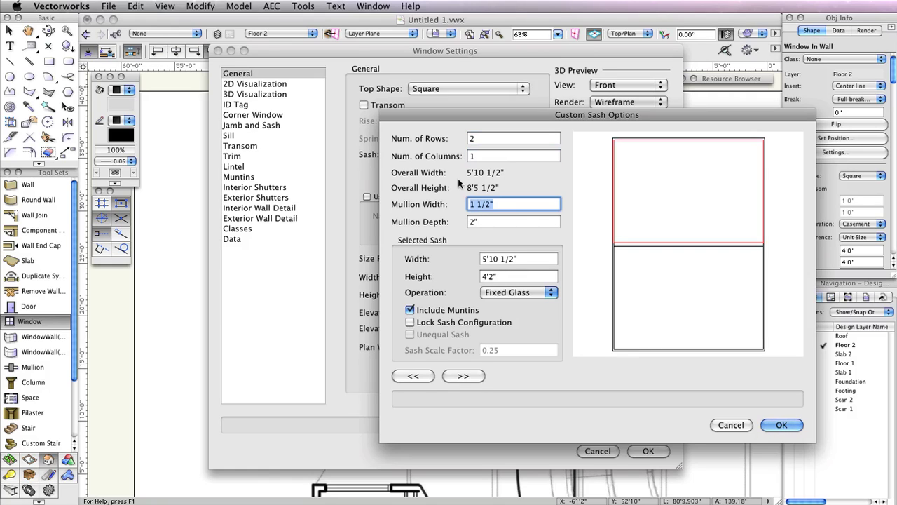
{"action": "left_click", "coordinate": [782, 425]}
{"action": "left_click", "coordinate": [647, 452]}
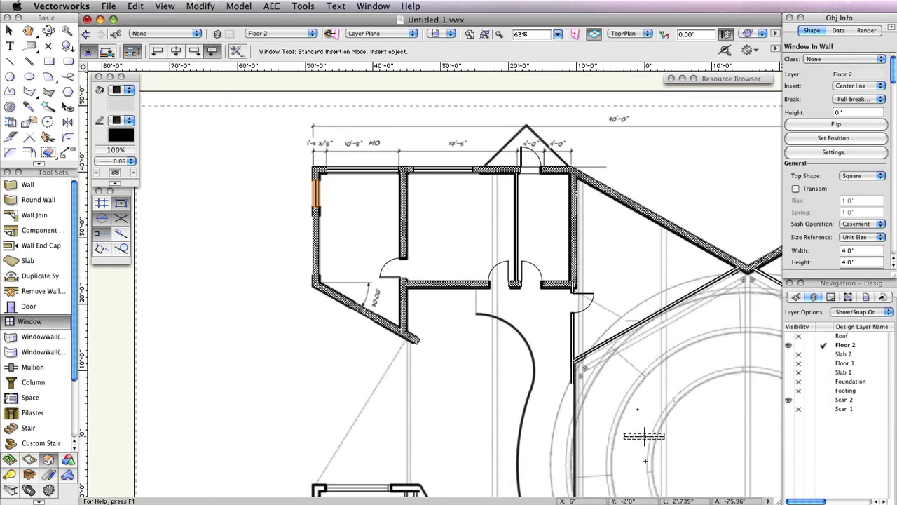
Step: Insert the two-row custom window at the middle of the short slanted exterior wall in the recess right of the lower-left wing
{"action": "scroll", "coordinate": [636, 403], "scroll_direction": "down", "scroll_amount": 5}
{"action": "scroll", "coordinate": [636, 403], "scroll_direction": "right", "scroll_amount": 5}
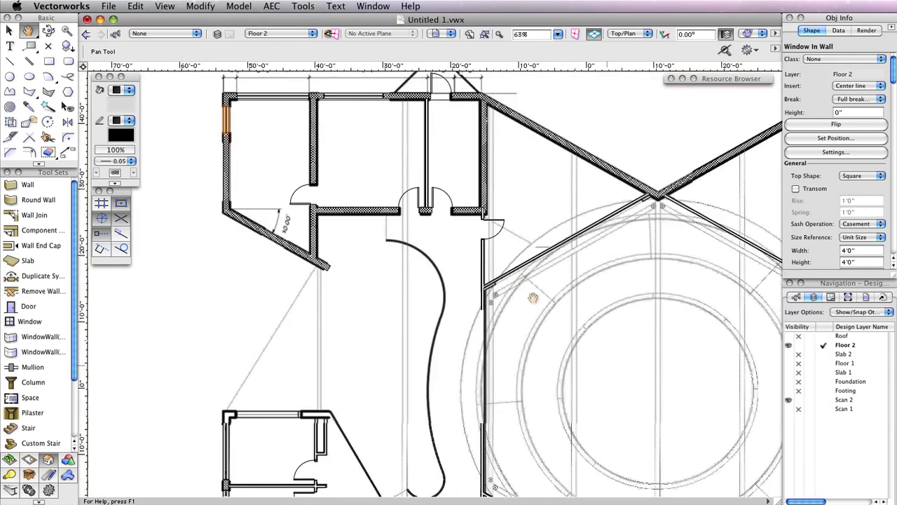
{"action": "scroll", "coordinate": [418, 280], "scroll_direction": "down", "scroll_amount": 3}
{"action": "scroll", "coordinate": [419, 281], "scroll_direction": "left", "scroll_amount": 2}
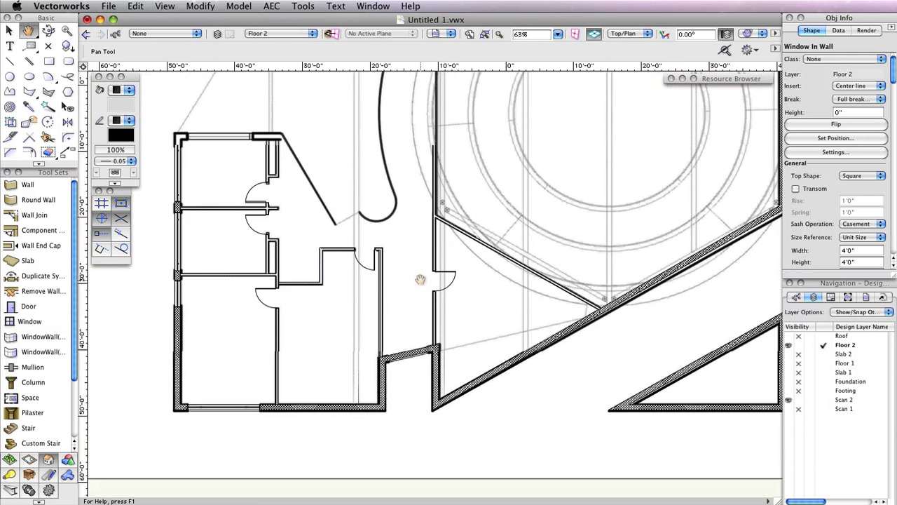
{"action": "left_click", "coordinate": [411, 354]}
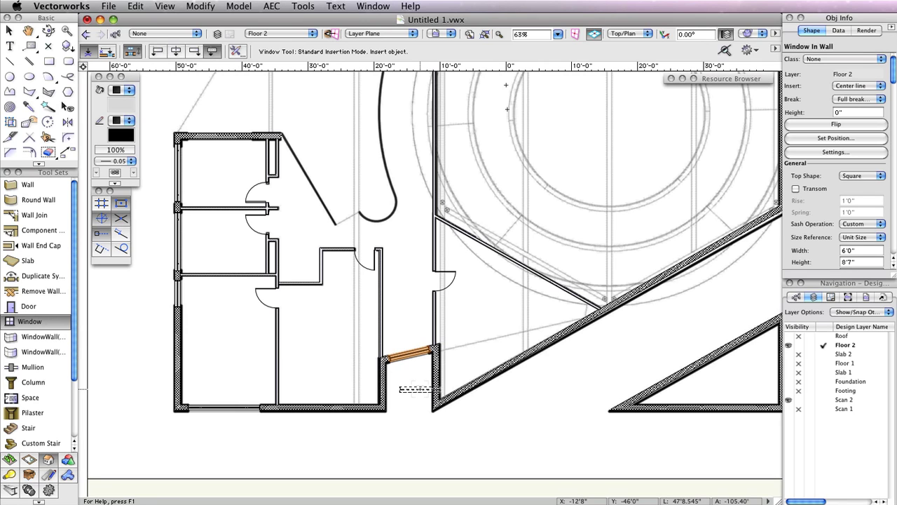
Step: Change the window tool's sash type to Fixed Glass
{"action": "middle_click_drag", "start_coordinate": [579, 208], "coordinate": [471, 359]}
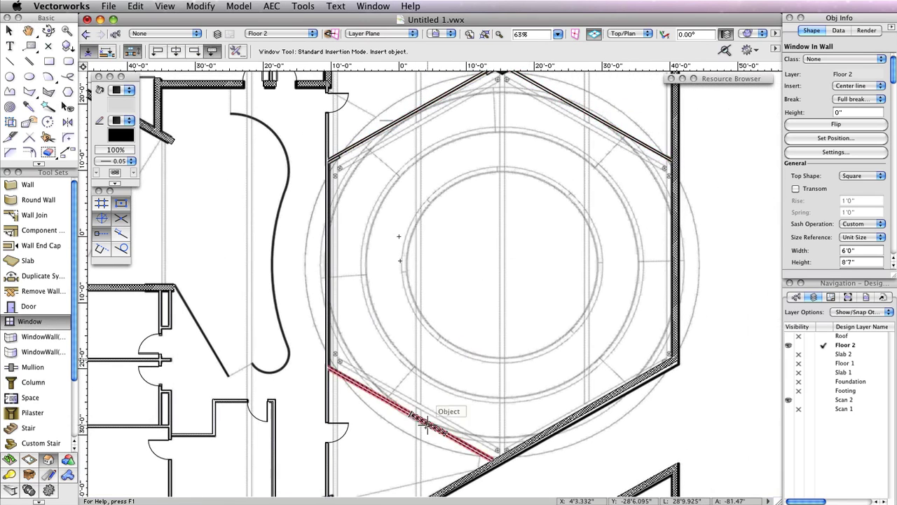
{"action": "left_click", "coordinate": [239, 52]}
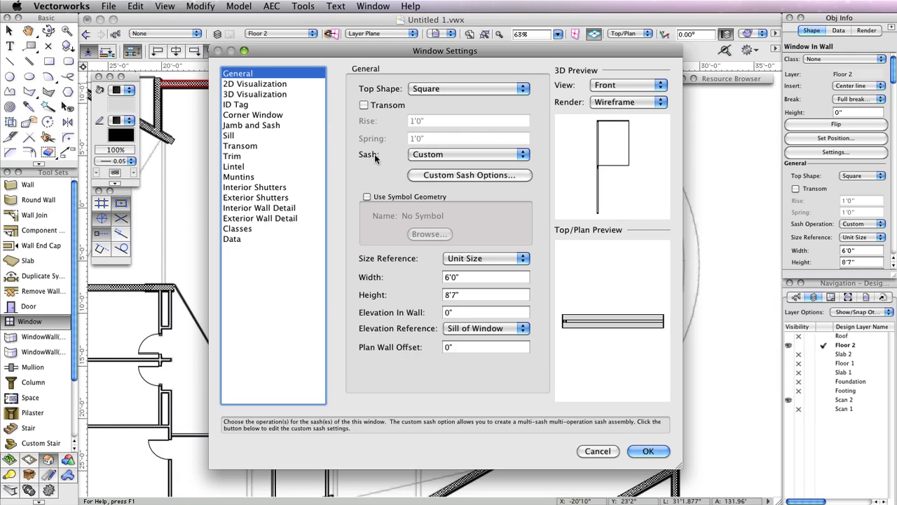
{"action": "left_click", "coordinate": [450, 156]}
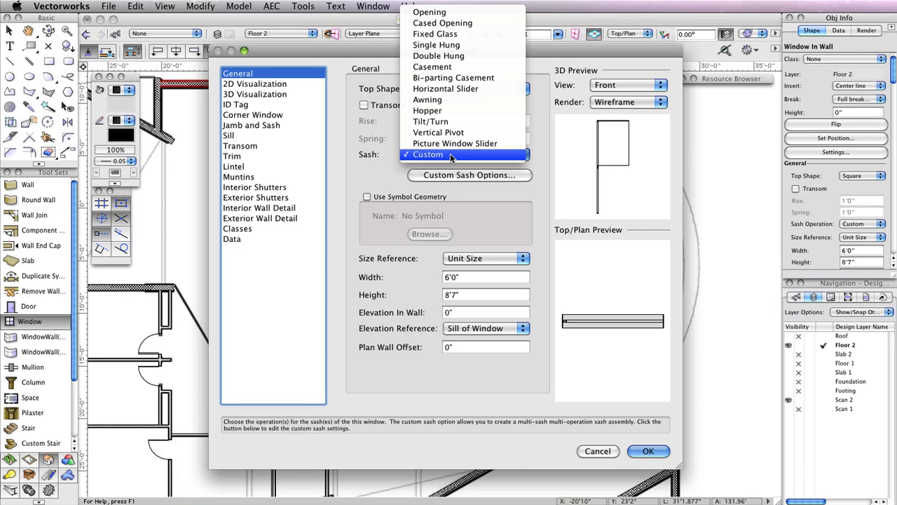
{"action": "left_click", "coordinate": [435, 33]}
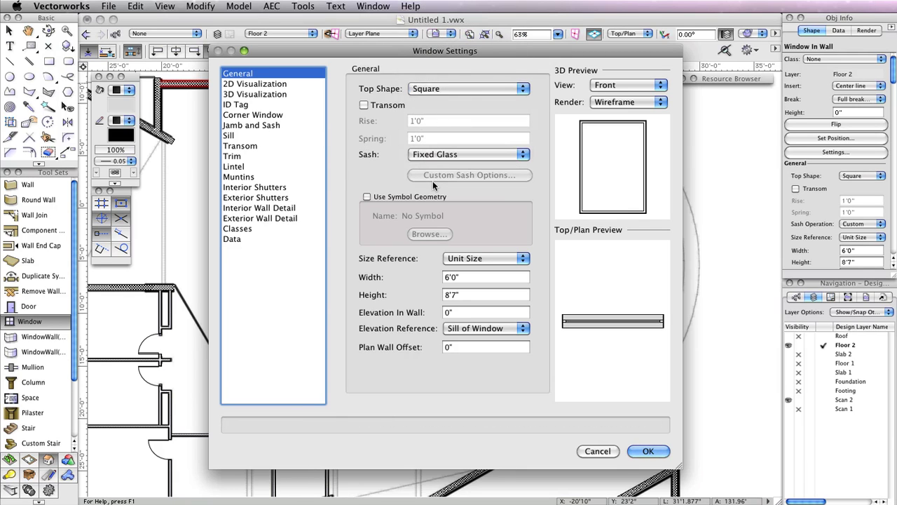
Step: Set the fixed window to 15' wide, 5' high and 4' elevation in wall, and insert it mid-length in the hexagonal room's lower-left wall
{"action": "double_click", "coordinate": [473, 277]}
{"action": "type", "text": "15'"}
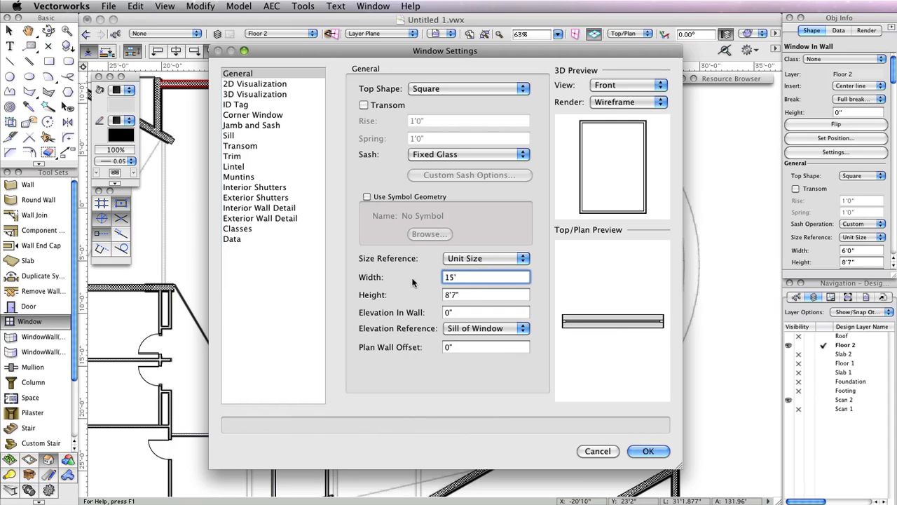
{"action": "key", "text": "Tab"}
{"action": "type", "text": "5'"}
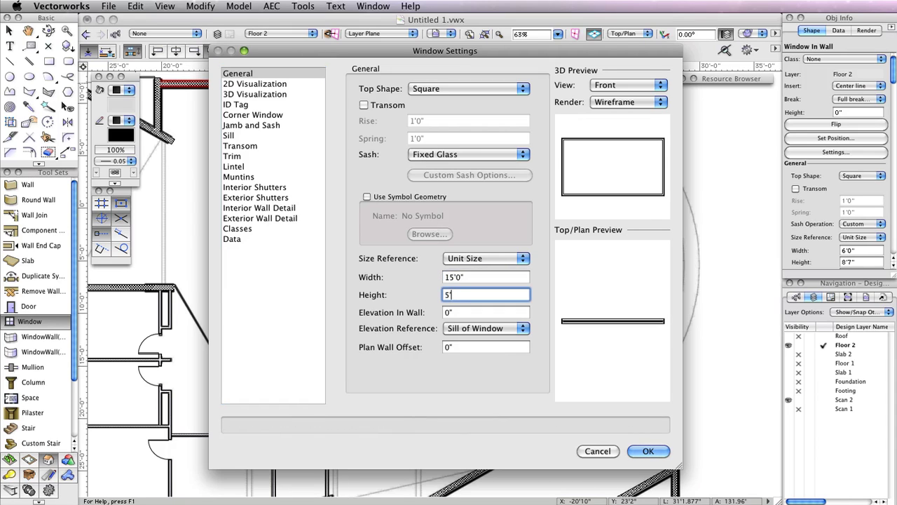
{"action": "key", "text": "Tab"}
{"action": "type", "text": "4'"}
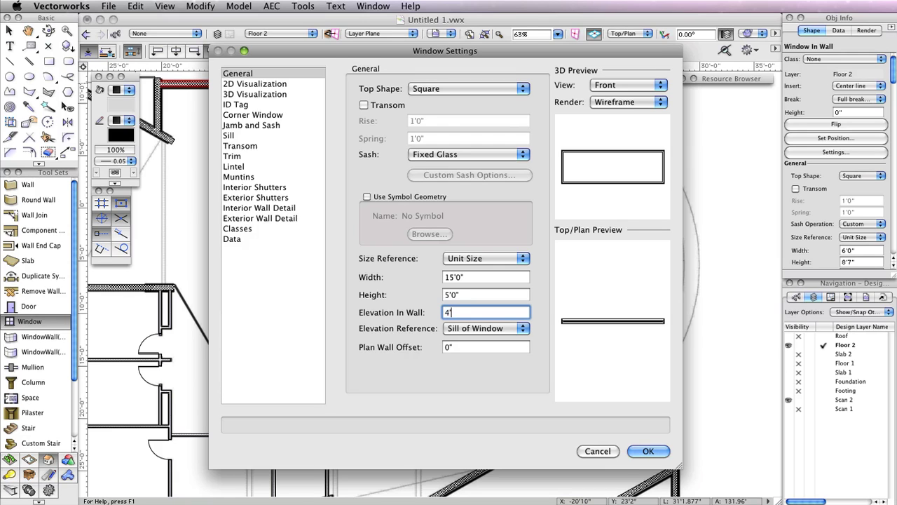
{"action": "key", "text": "Tab"}
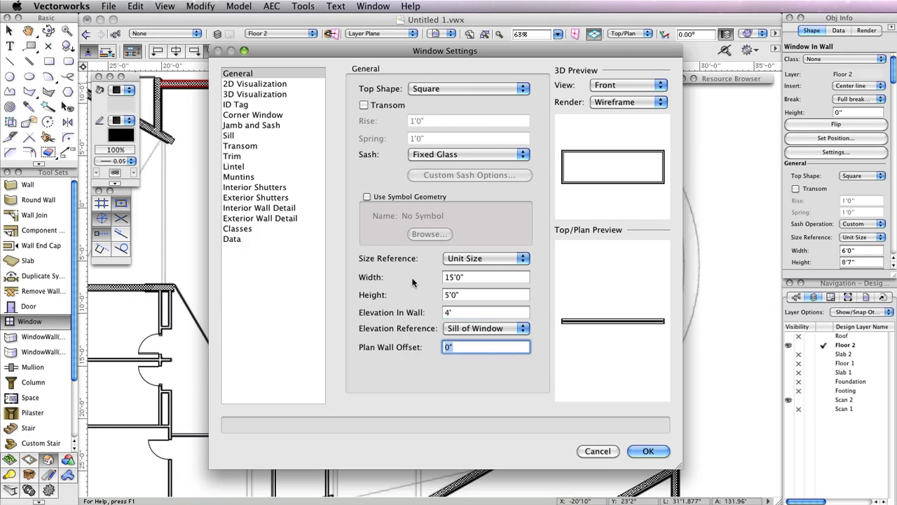
{"action": "left_click", "coordinate": [649, 452]}
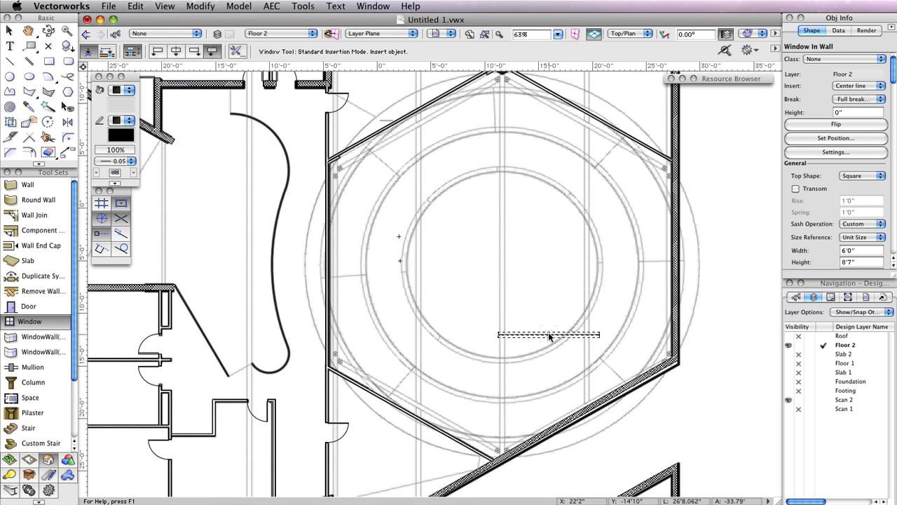
{"action": "left_click", "coordinate": [410, 414]}
{"action": "left_click", "coordinate": [411, 414]}
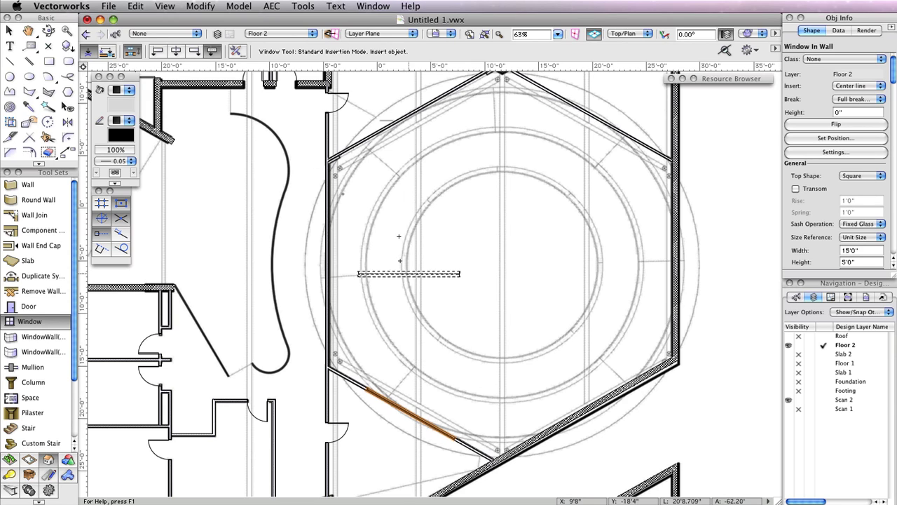
Step: Set the window tool's width to 25', height to 8' and elevation in wall to 1', and accept the settings
{"action": "left_click", "coordinate": [235, 52]}
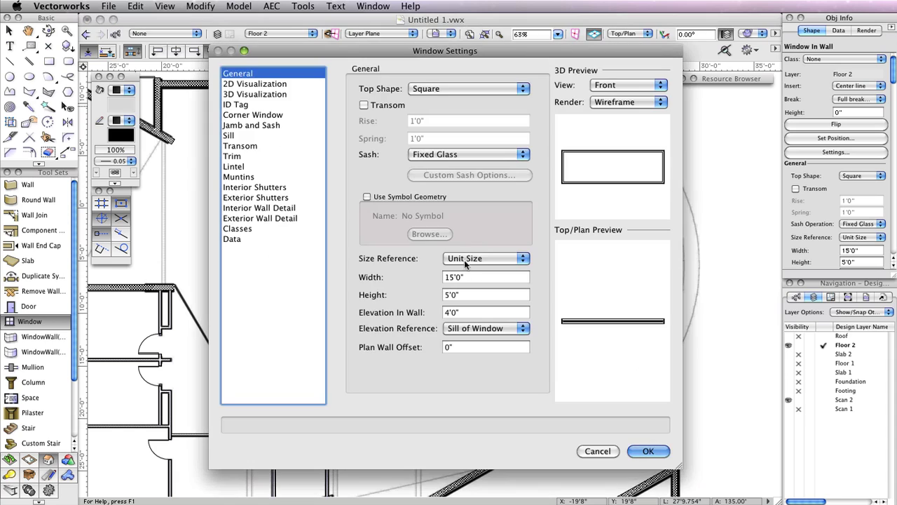
{"action": "left_click", "coordinate": [466, 277]}
{"action": "type", "text": "25"}
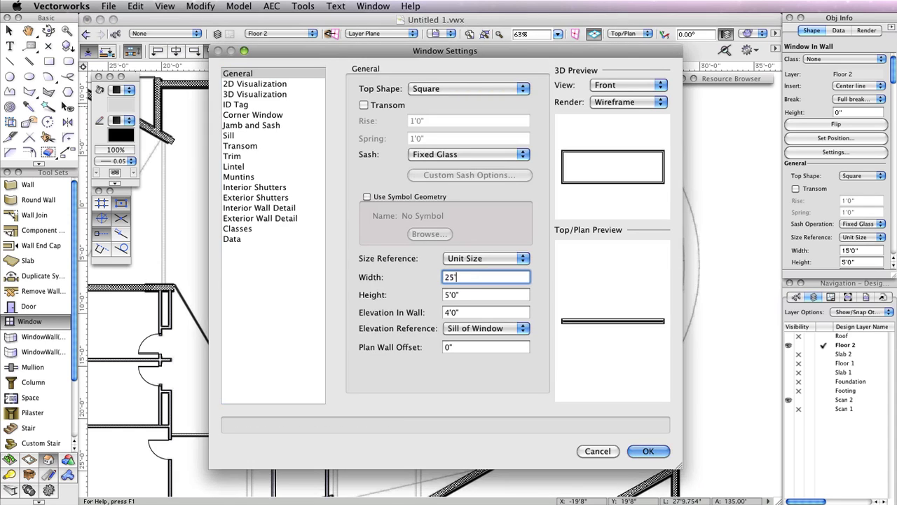
{"action": "key", "text": "Tab"}
{"action": "type", "text": "8"}
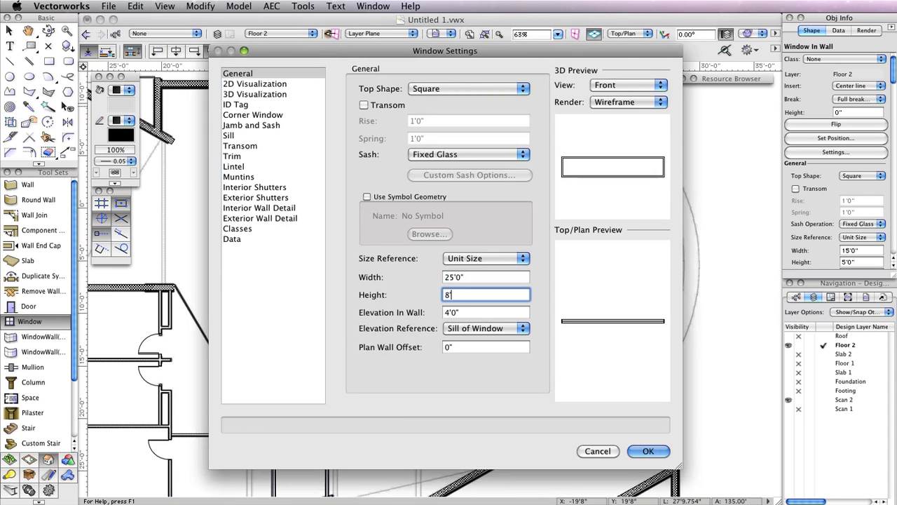
{"action": "key", "text": "Tab"}
{"action": "type", "text": "1"}
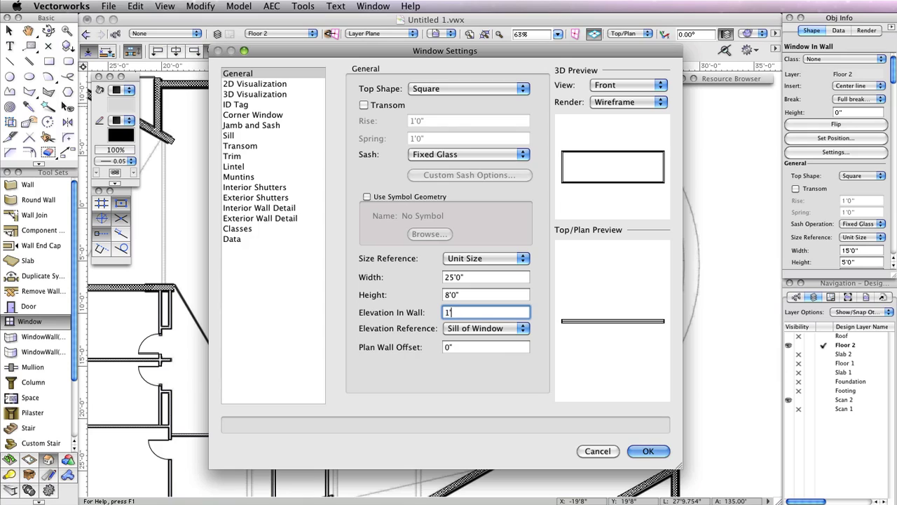
{"action": "key", "text": "Tab"}
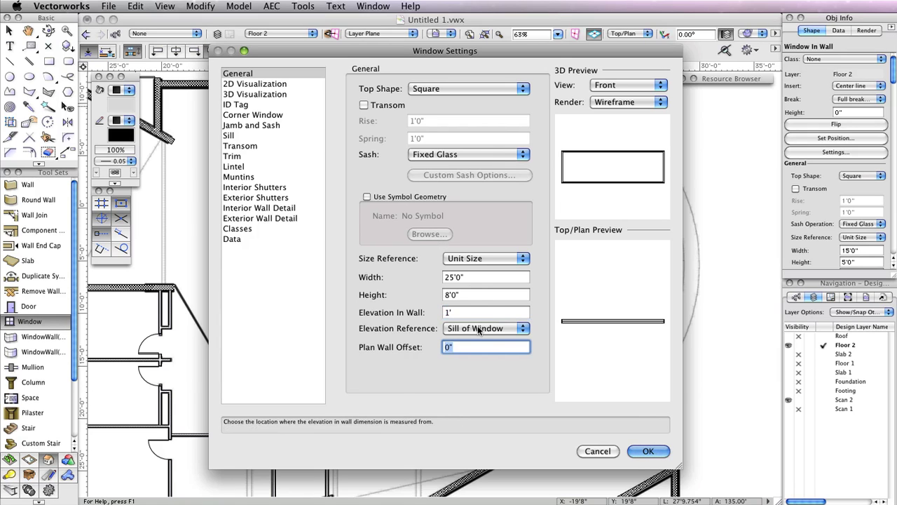
{"action": "left_click", "coordinate": [648, 451]}
Step: Insert the 25' fixed glass window in the middle of both upper slanted walls of the hexagonal room
{"action": "middle_click_drag", "start_coordinate": [494, 224], "coordinate": [513, 323]}
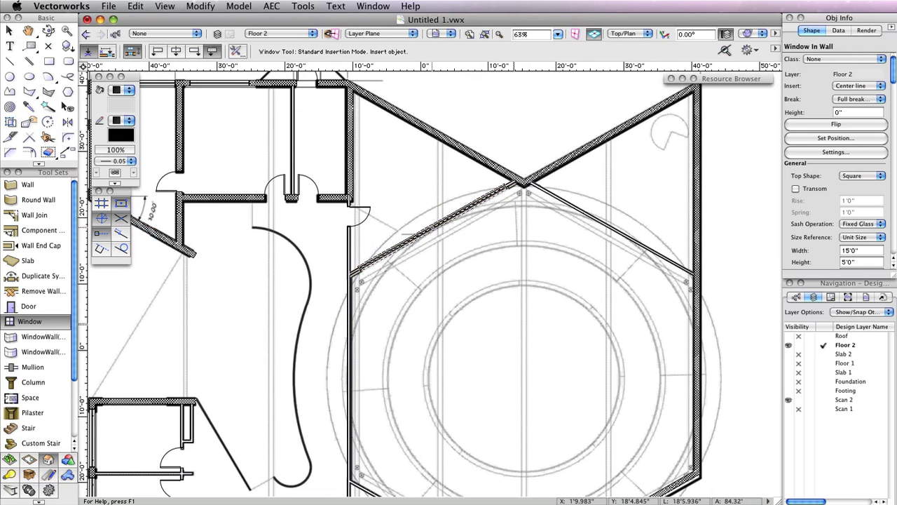
{"action": "left_click", "coordinate": [434, 225]}
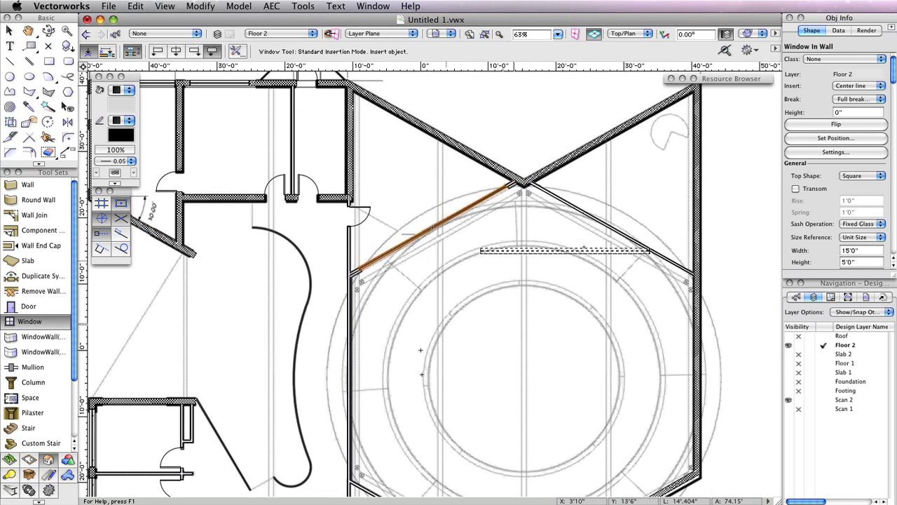
{"action": "left_click", "coordinate": [612, 229]}
{"action": "left_click", "coordinate": [611, 229]}
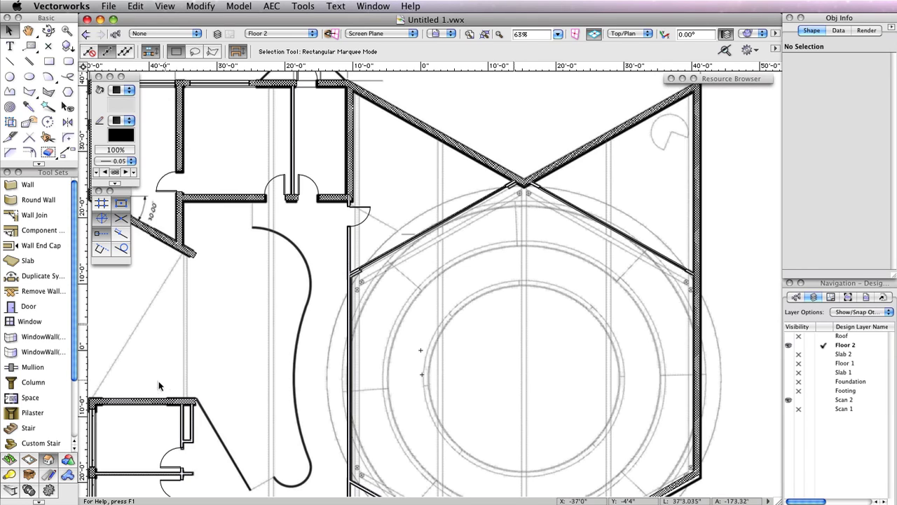
Step: Select the horizontal exterior wall along the top of the lower-left wing and make the Roof layer visible
{"action": "left_click", "coordinate": [144, 400]}
{"action": "key", "text": "h"}
{"action": "mouse_move", "coordinate": [268, 390]}
{"action": "left_mouse_down"}
{"action": "mouse_move", "coordinate": [353, 369]}
{"action": "mouse_move", "coordinate": [448, 273]}
{"action": "mouse_move", "coordinate": [451, 259]}
{"action": "left_mouse_up"}
{"action": "key", "text": "x"}
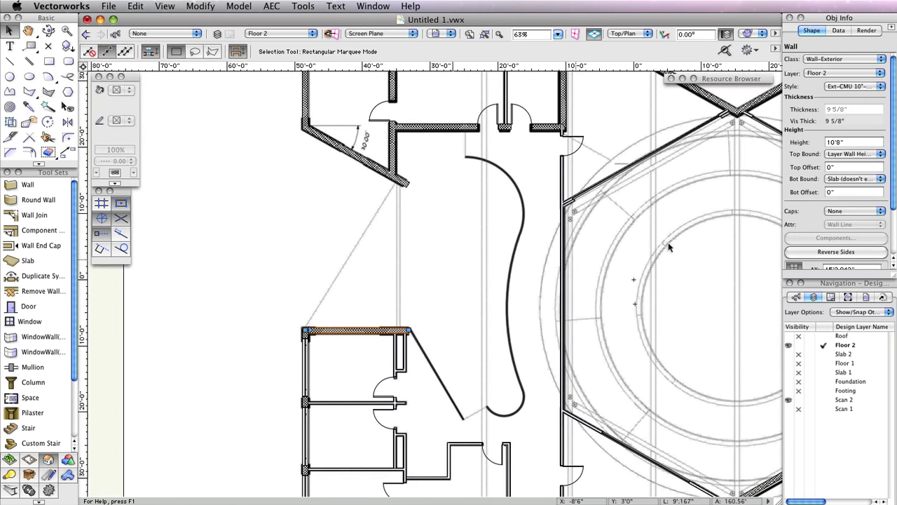
{"action": "left_click", "coordinate": [789, 336]}
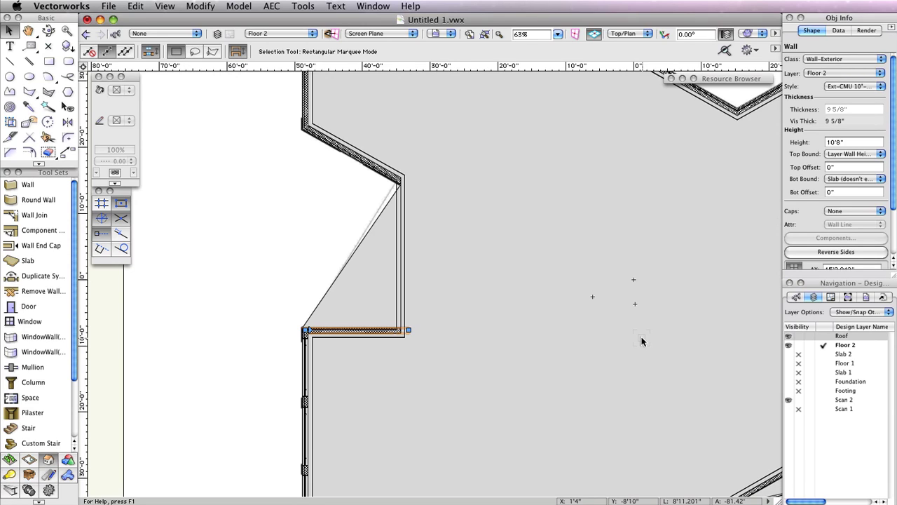
Step: Switch to the Back view and frame the selected wall's elevation beneath the sloping roof closely
{"action": "left_click", "coordinate": [635, 34]}
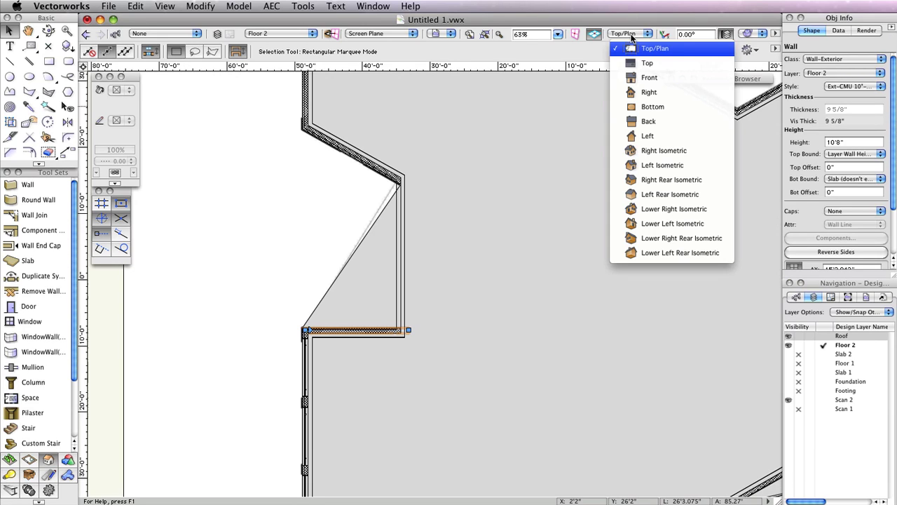
{"action": "left_click", "coordinate": [648, 122]}
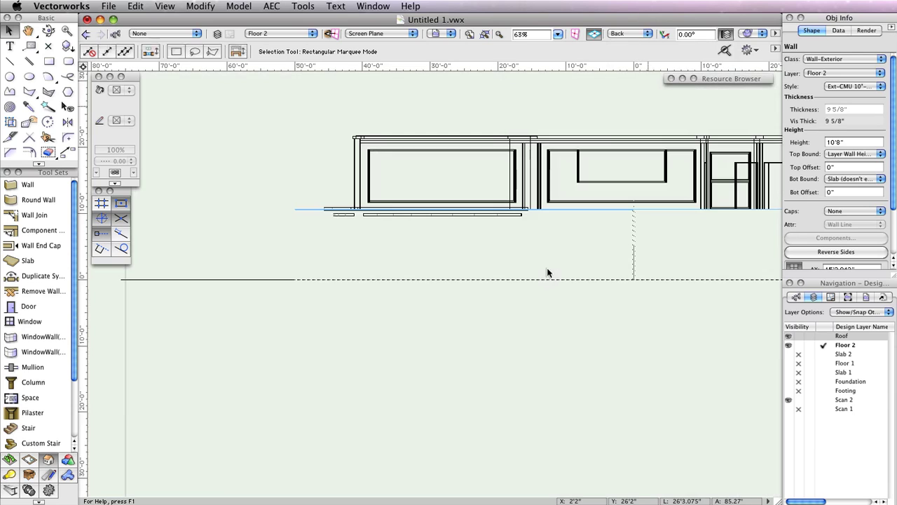
{"action": "middle_click_drag", "start_coordinate": [580, 246], "coordinate": [242, 309]}
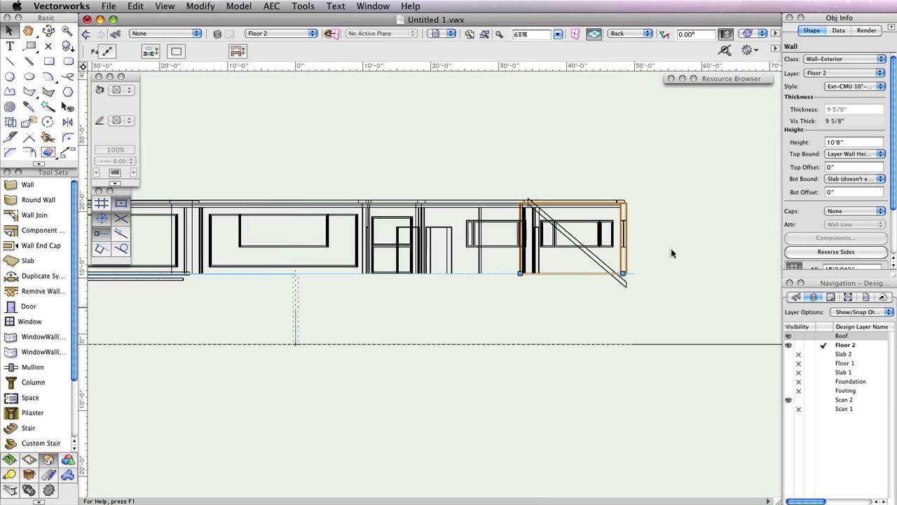
{"action": "scroll", "coordinate": [652, 249], "scroll_direction": "up", "scroll_amount": 5}
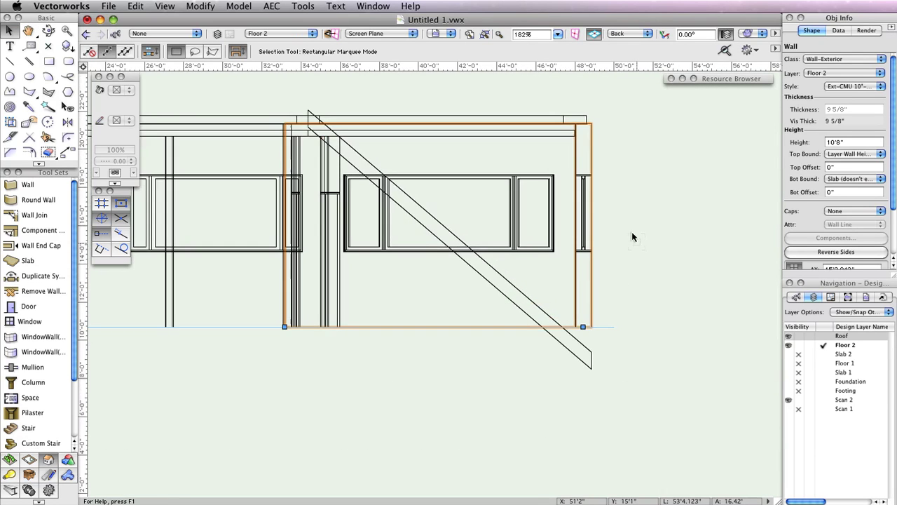
{"action": "scroll", "coordinate": [627, 233], "scroll_direction": "up", "scroll_amount": 2}
{"action": "middle_click_drag", "start_coordinate": [614, 227], "coordinate": [633, 293]}
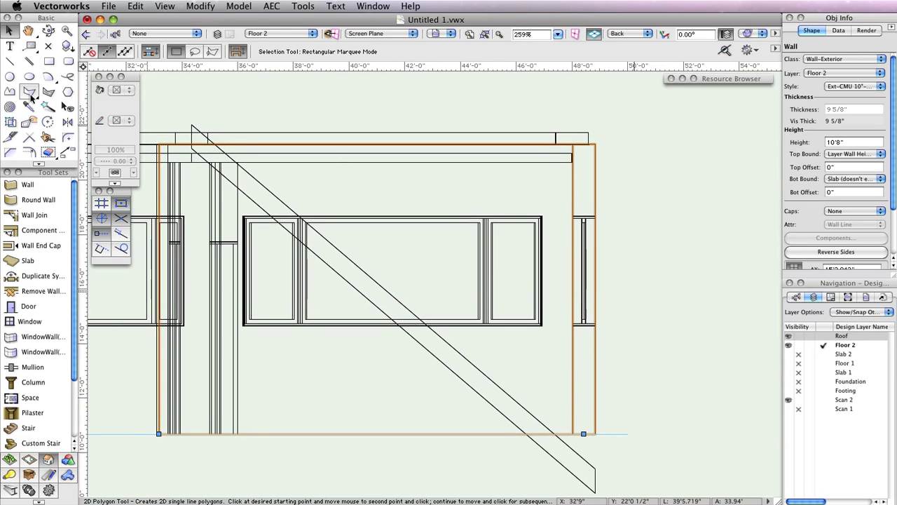
Step: Draw a closed triangular polygon about 12'1" by 10'7" between the flat roof's underside, the wall's vertical inner edge and the sloping roof's upper edge
{"action": "left_click", "coordinate": [29, 91]}
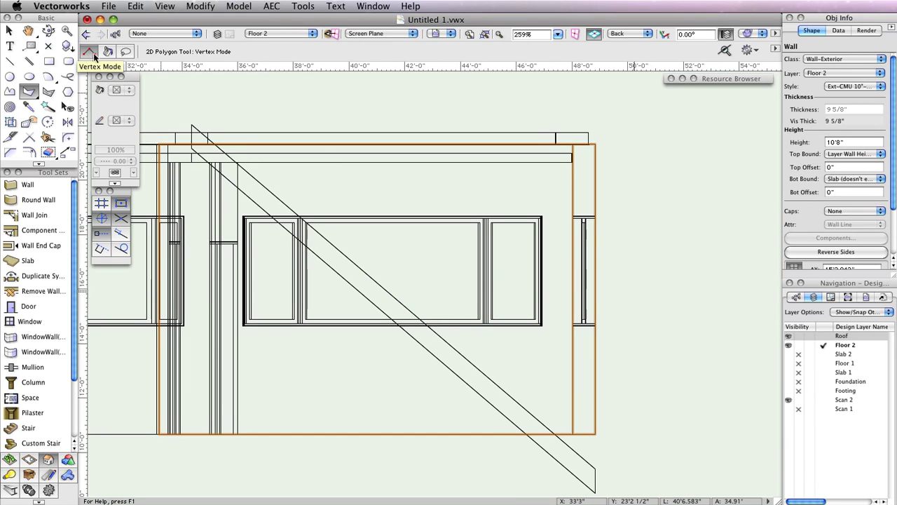
{"action": "left_click", "coordinate": [238, 155]}
{"action": "key", "text": "z"}
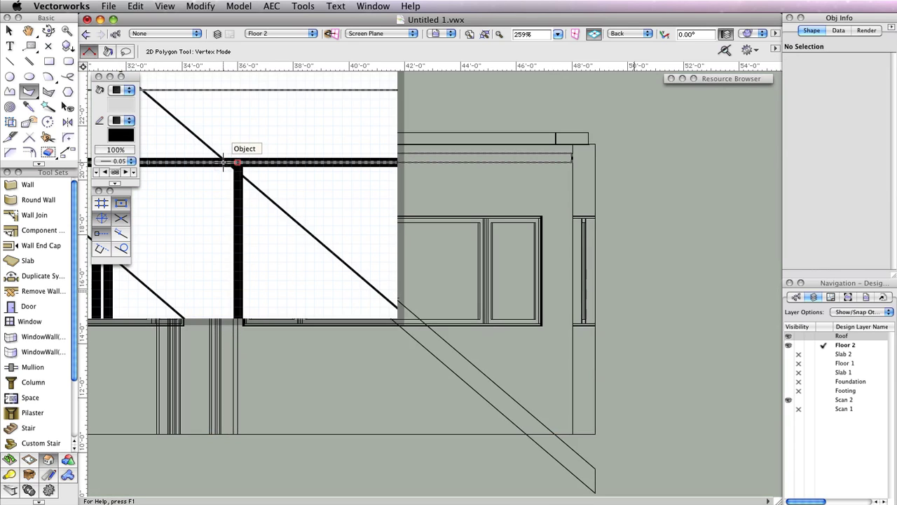
{"action": "left_click", "coordinate": [238, 162]}
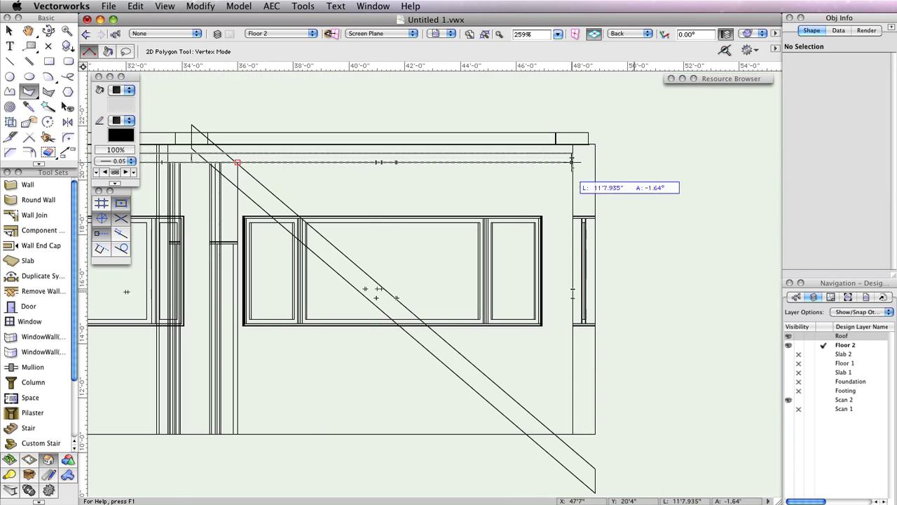
{"action": "key", "text": "z"}
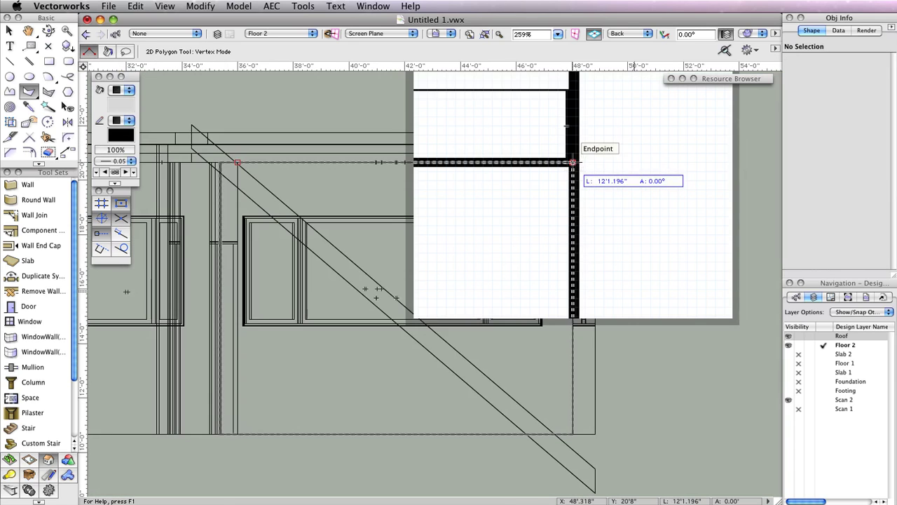
{"action": "left_click", "coordinate": [573, 162]}
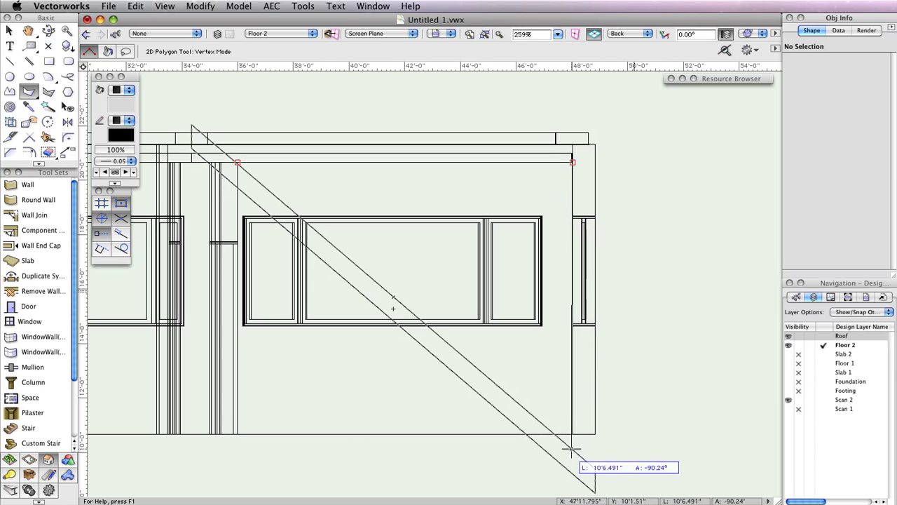
{"action": "key", "text": "z"}
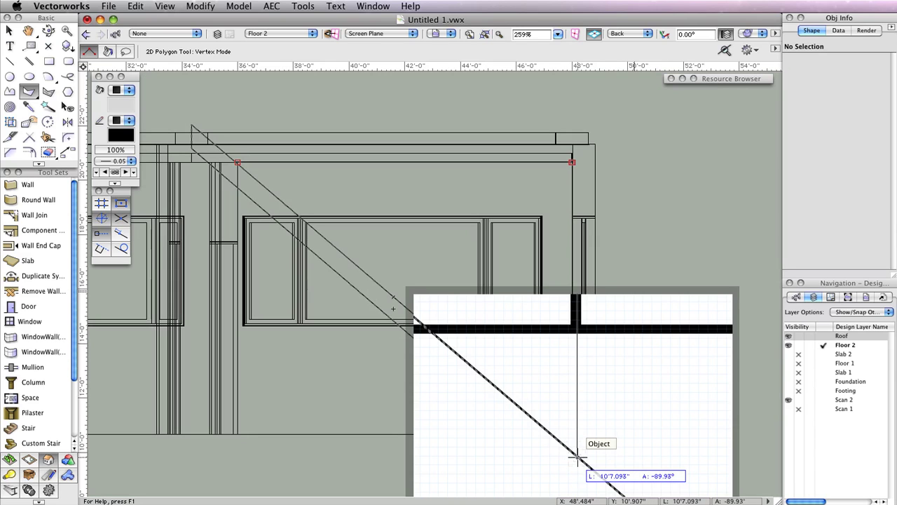
{"action": "left_click", "coordinate": [578, 457]}
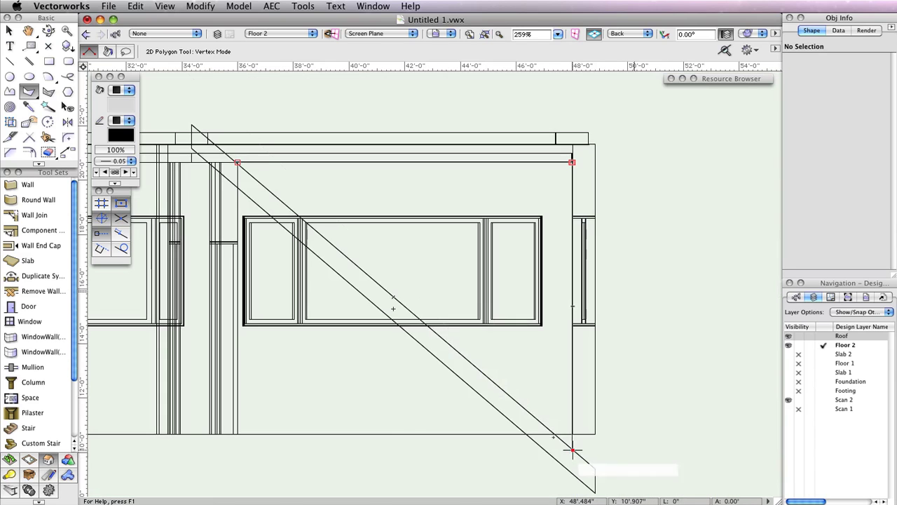
{"action": "key", "text": "z"}
{"action": "double_click", "coordinate": [239, 163]}
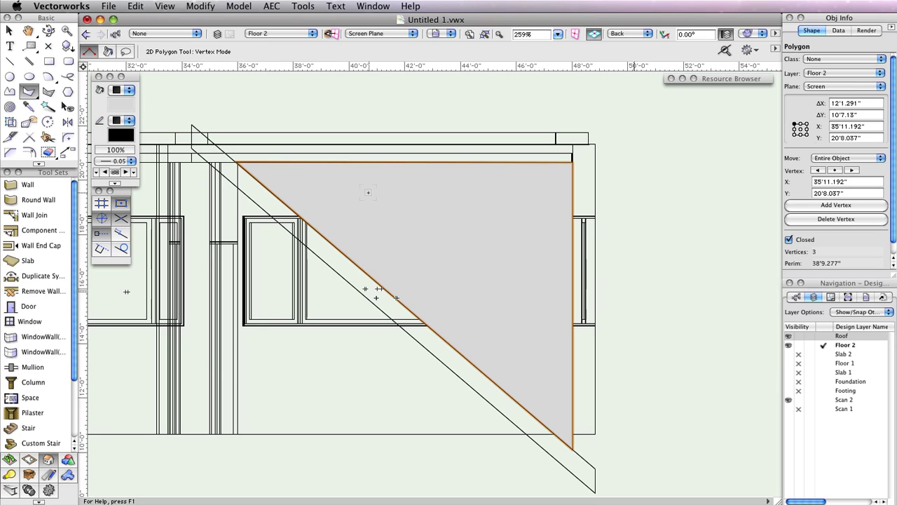
Step: Offset the triangular polygon inward by 1', replacing the original outline
{"action": "left_click", "coordinate": [29, 152]}
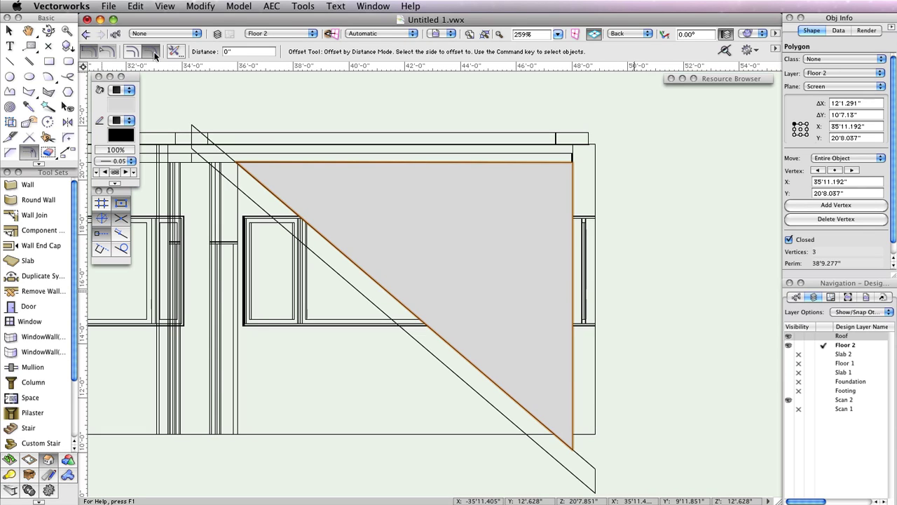
{"action": "left_click", "coordinate": [229, 50]}
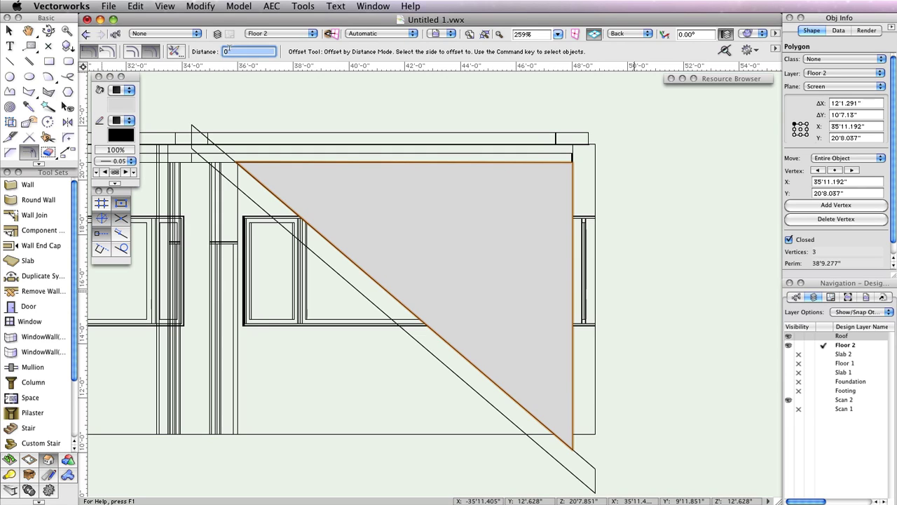
{"action": "type", "text": "1"}
{"action": "key", "text": "Return"}
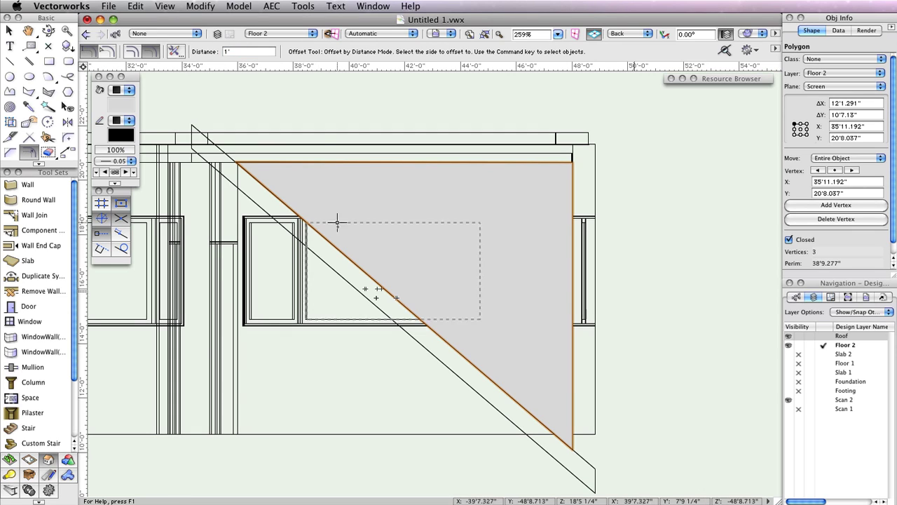
{"action": "left_click", "coordinate": [376, 294]}
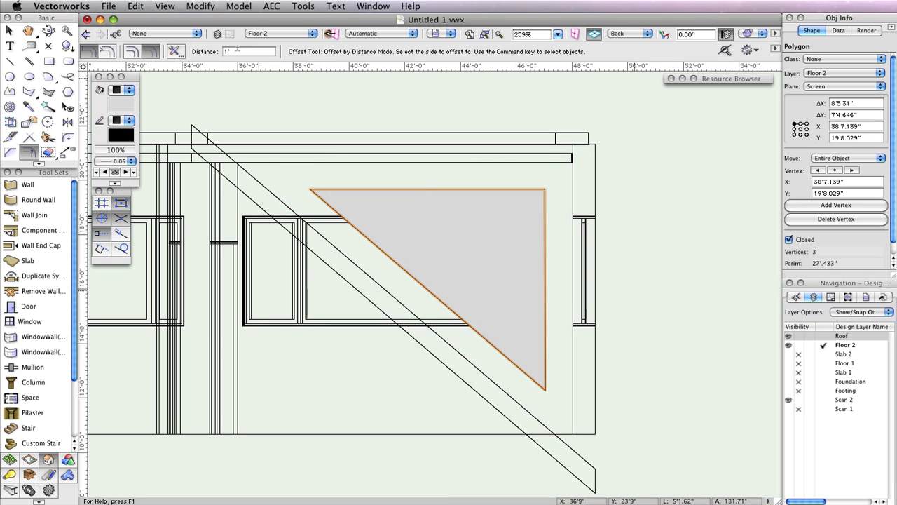
Step: Create a duplicate of the triangle offset 2" inward for the inner edge of the window frame
{"action": "left_click", "coordinate": [134, 54]}
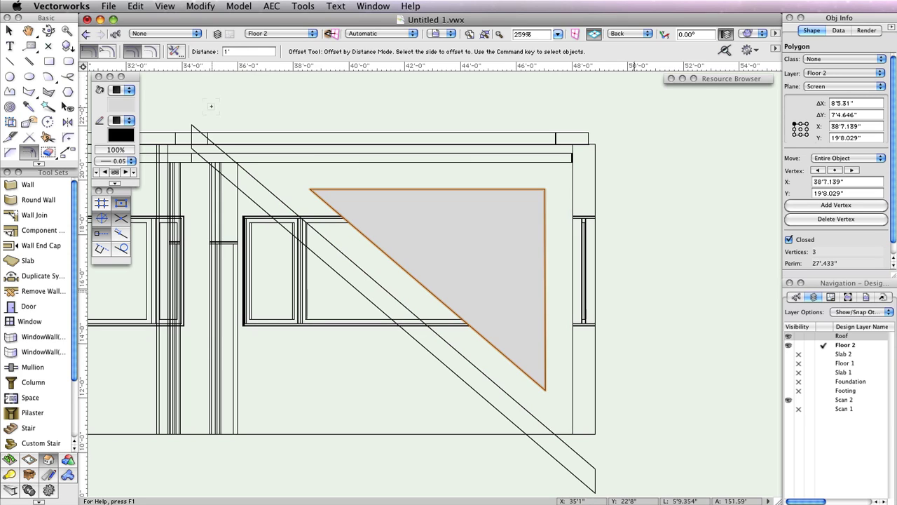
{"action": "double_click", "coordinate": [237, 51]}
{"action": "type", "text": "2"}
{"action": "left_click", "coordinate": [438, 242]}
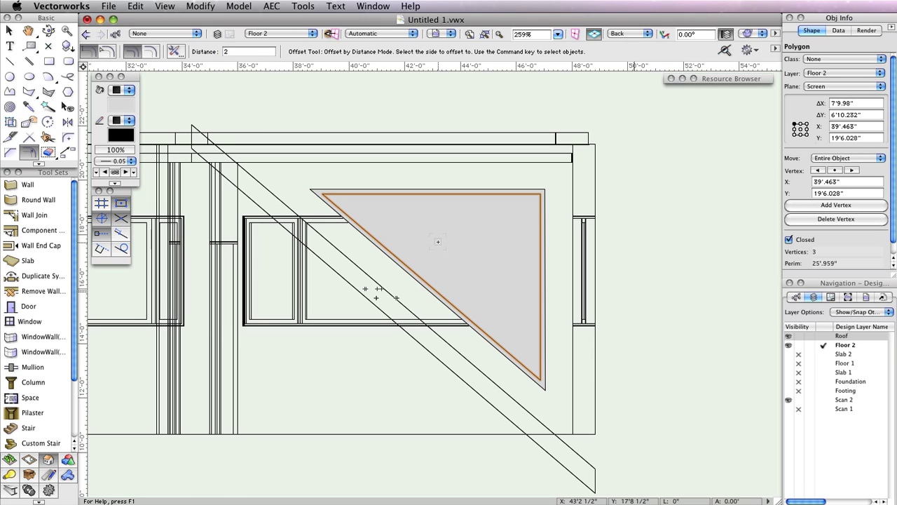
Step: Clip the inner triangle out of the outer triangle with Clip Surface, leaving a triangular frame outline
{"action": "key", "text": "x"}
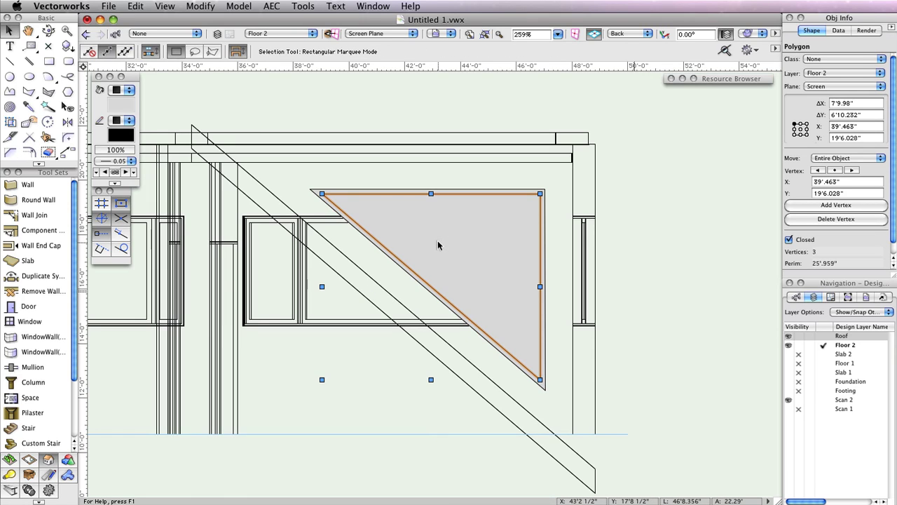
{"action": "left_click", "coordinate": [469, 190], "text": "shift"}
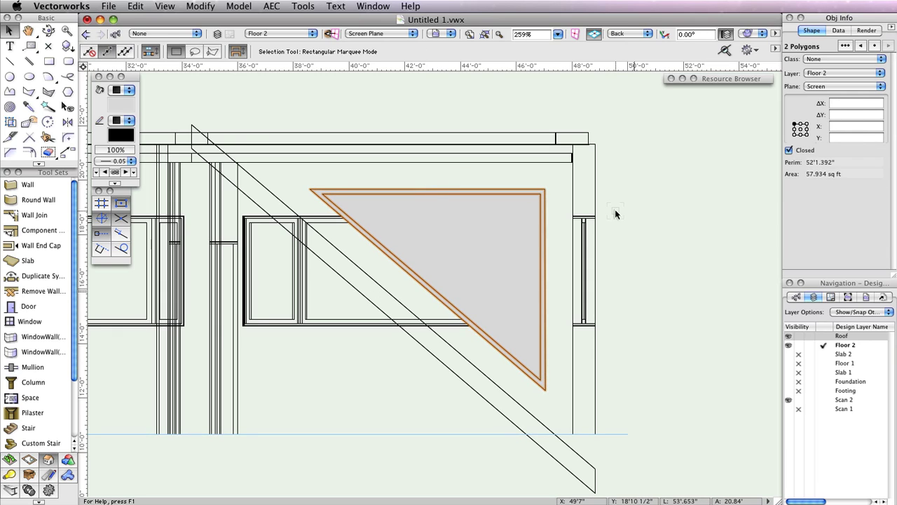
{"action": "right_click", "coordinate": [506, 212]}
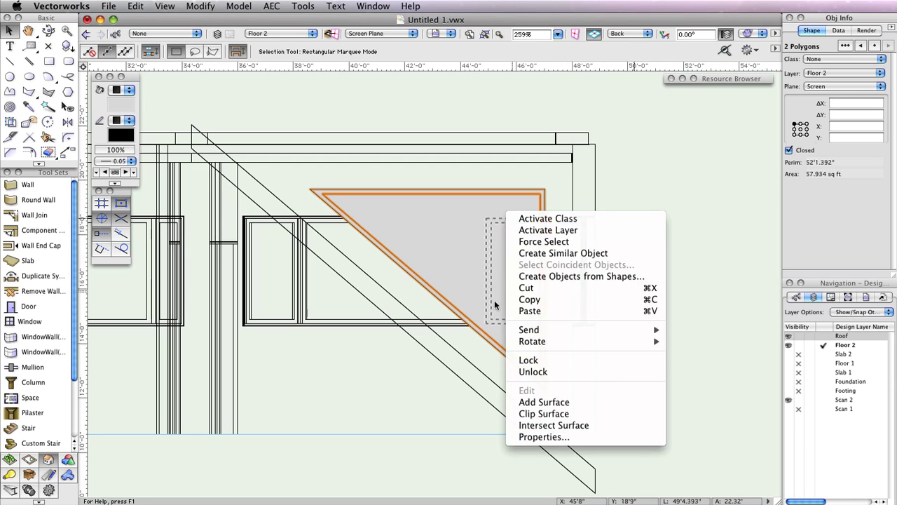
{"action": "left_click", "coordinate": [586, 415]}
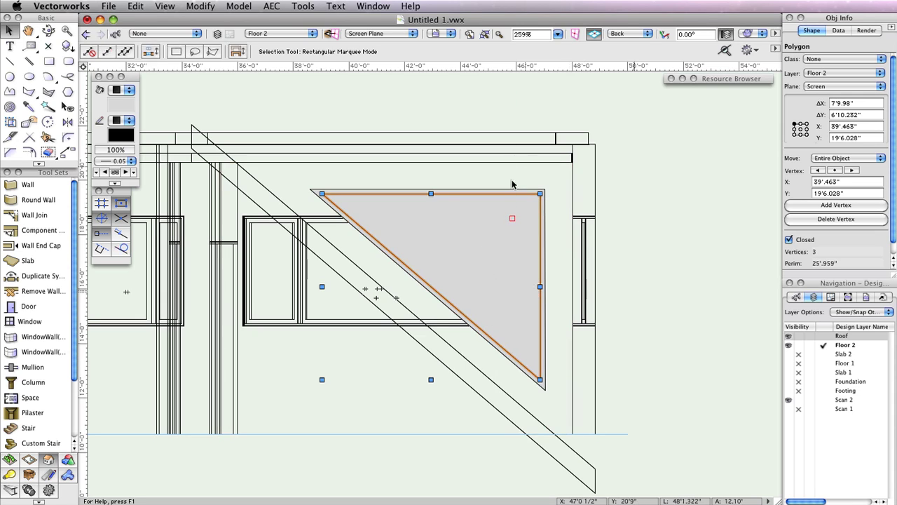
Step: Extrude the triangular frame outline 11 5/8"
{"action": "left_click", "coordinate": [539, 189]}
{"action": "left_click", "coordinate": [238, 5]}
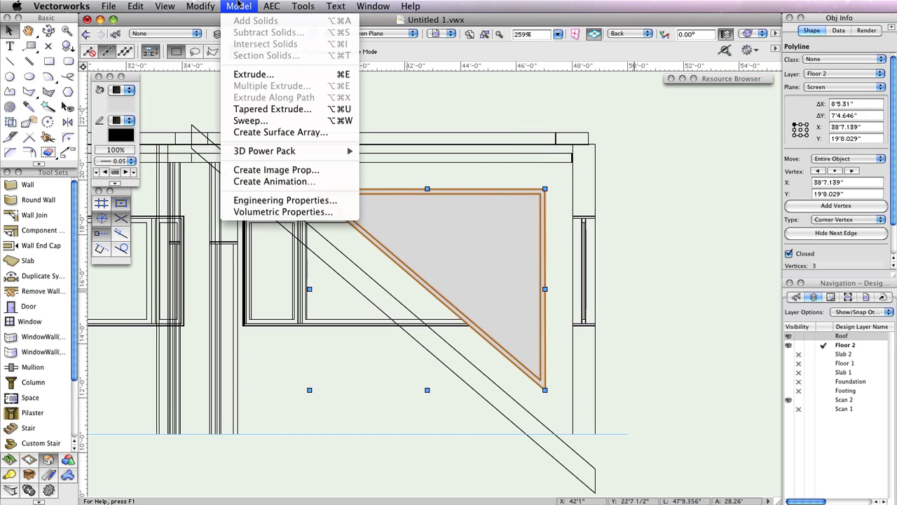
{"action": "left_click", "coordinate": [271, 74]}
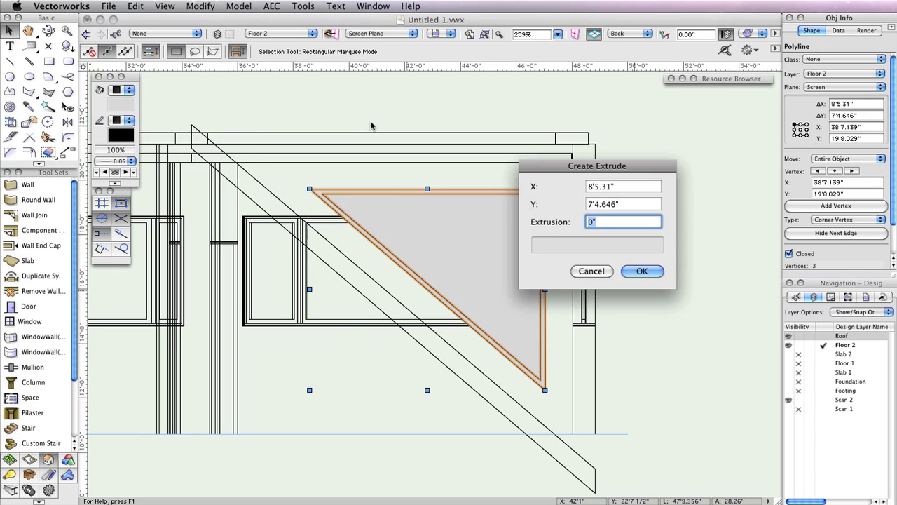
{"action": "type", "text": "11 5/8"}
{"action": "key", "text": "Return"}
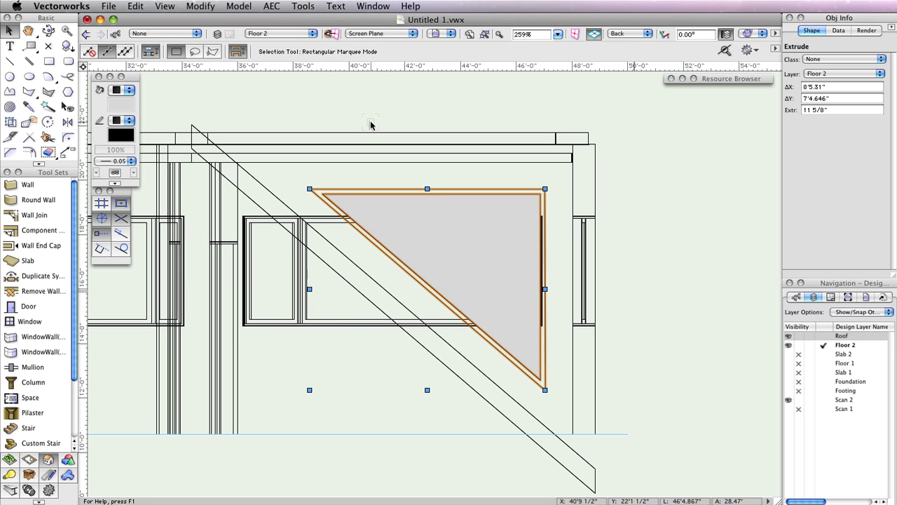
Step: Extrude the inner triangle 1/8" as the window's glass pane
{"action": "key", "text": "super+z"}
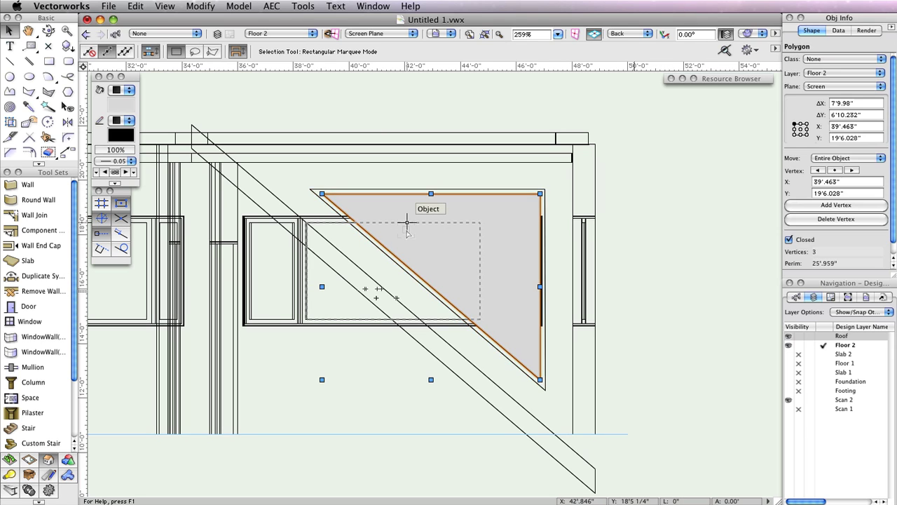
{"action": "left_click", "coordinate": [239, 6]}
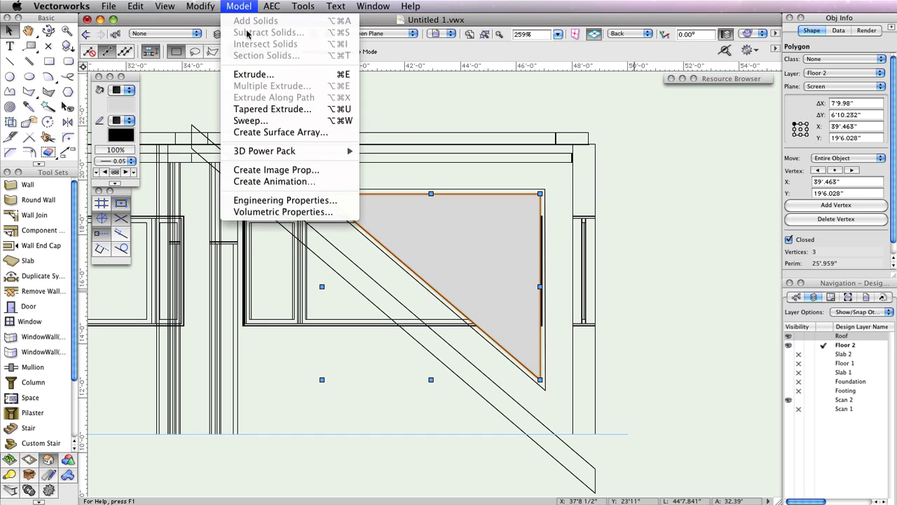
{"action": "left_click", "coordinate": [281, 76]}
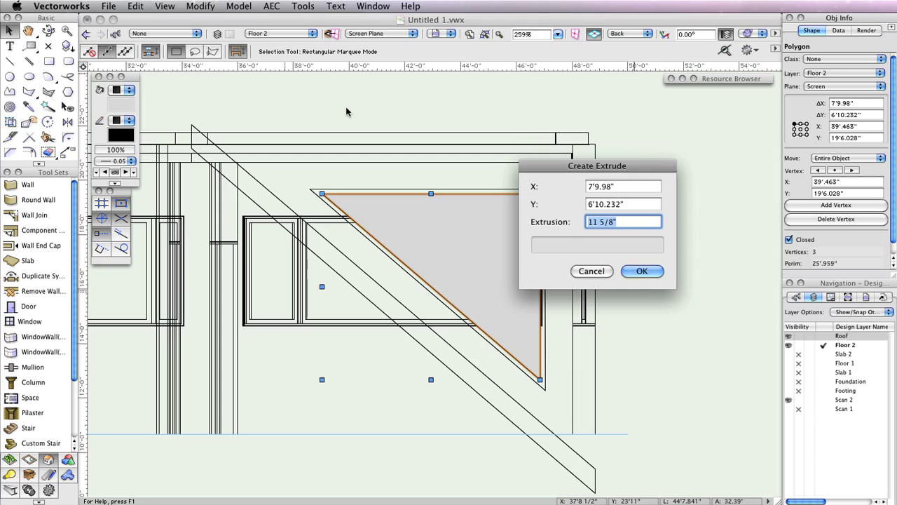
{"action": "type", "text": "12'"}
{"action": "key", "text": "Return"}
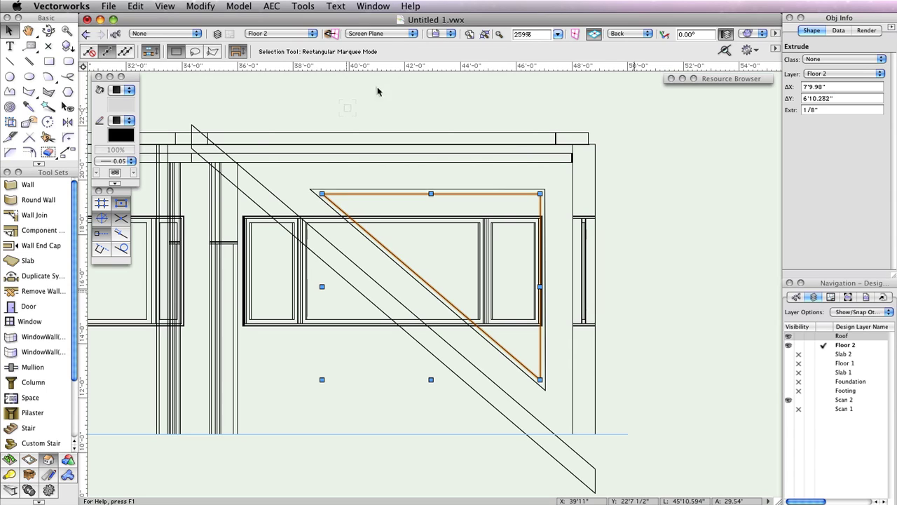
Step: Apply the Glass Clear texture to the extruded inner triangle
{"action": "left_click", "coordinate": [870, 31]}
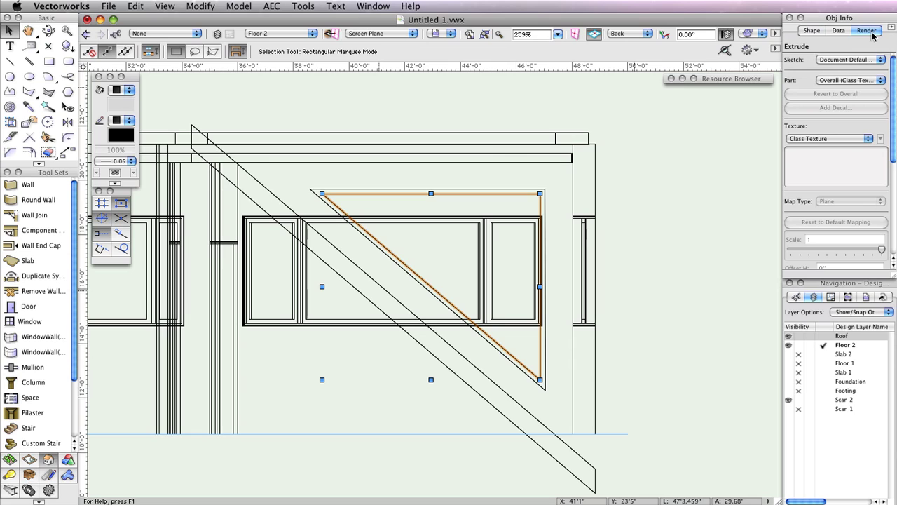
{"action": "left_click", "coordinate": [830, 138]}
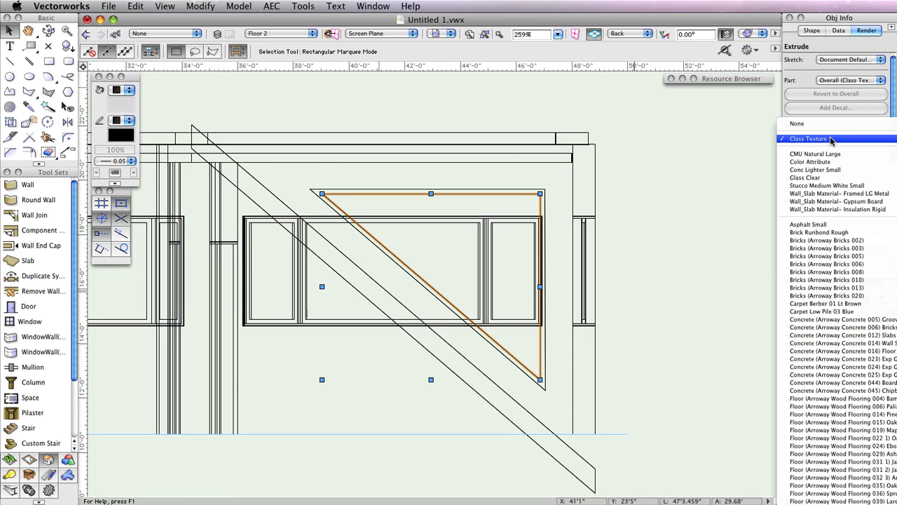
{"action": "left_click", "coordinate": [832, 178]}
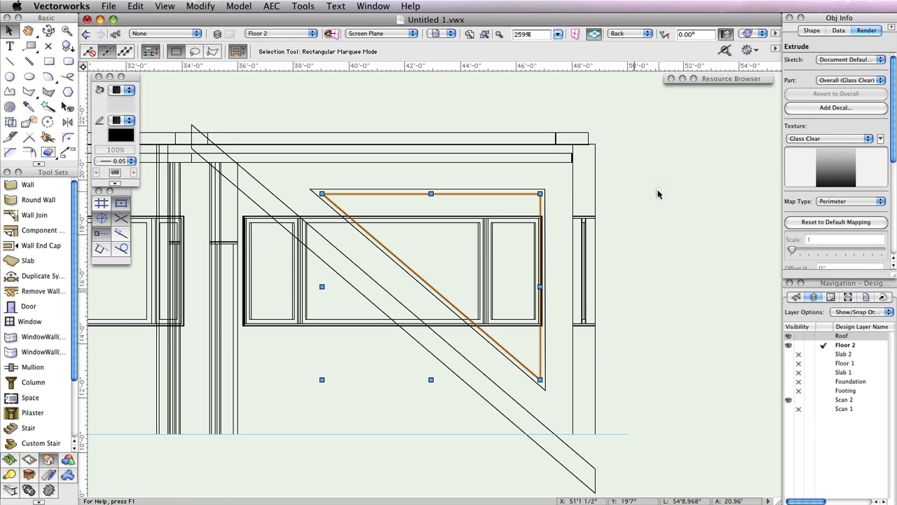
Step: Create a symbol named Triangular Window from the frame and glass extrudes, inserting in walls on centerline and leaving an instance in place
{"action": "left_click", "coordinate": [533, 189], "text": "shift"}
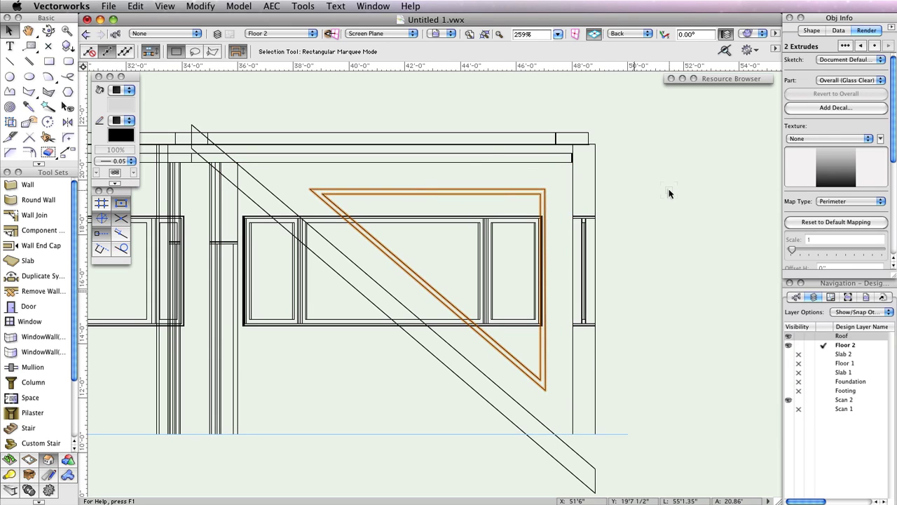
{"action": "left_click", "coordinate": [200, 6]}
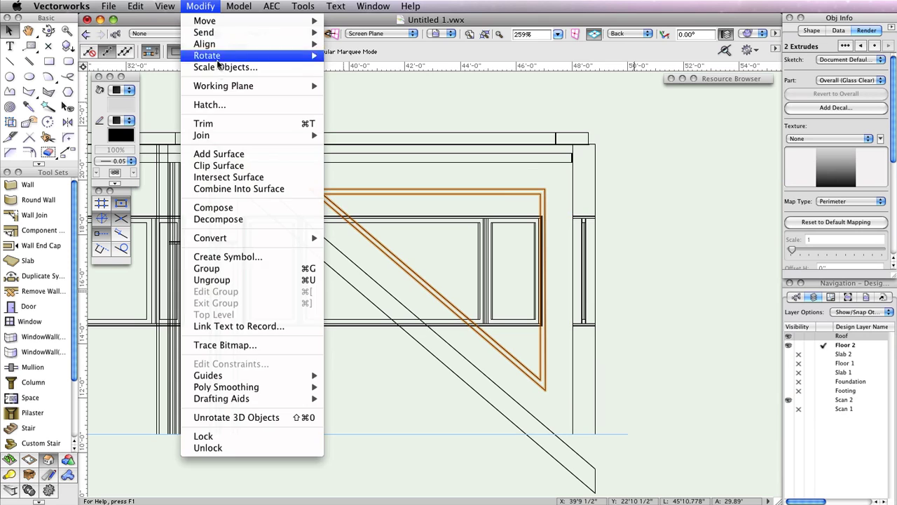
{"action": "left_click", "coordinate": [246, 257]}
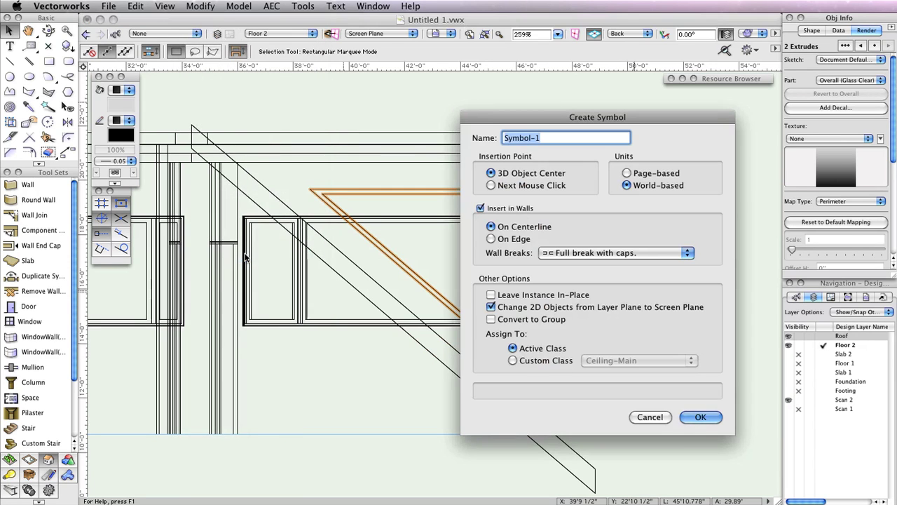
{"action": "type", "text": "T"}
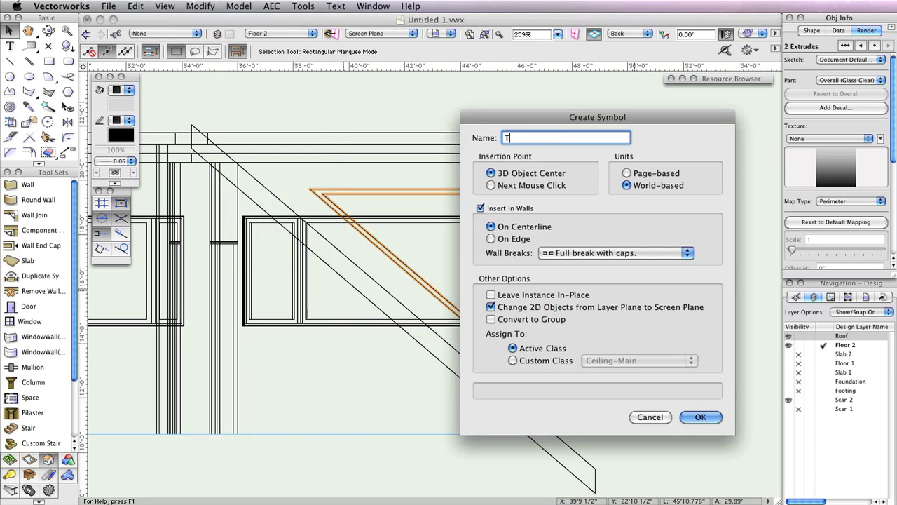
{"action": "type", "text": "riangular Window"}
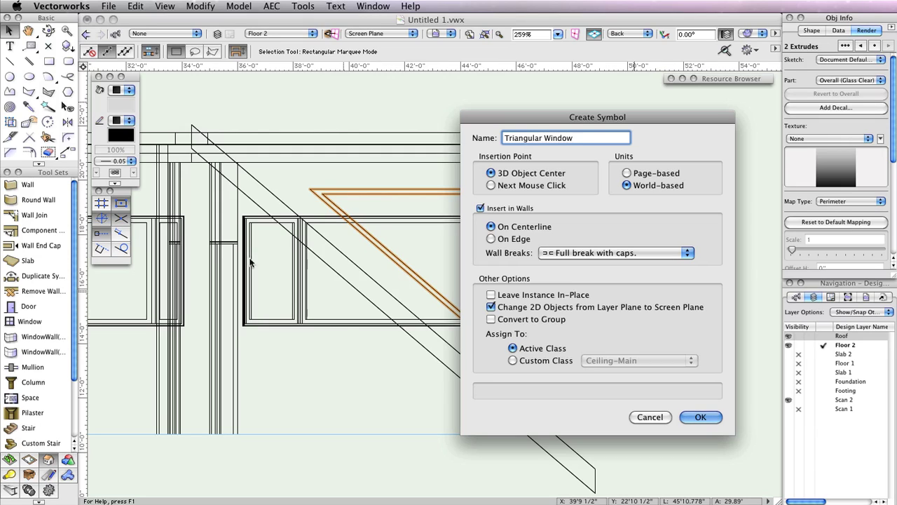
{"action": "left_click", "coordinate": [481, 208]}
{"action": "left_click", "coordinate": [491, 295]}
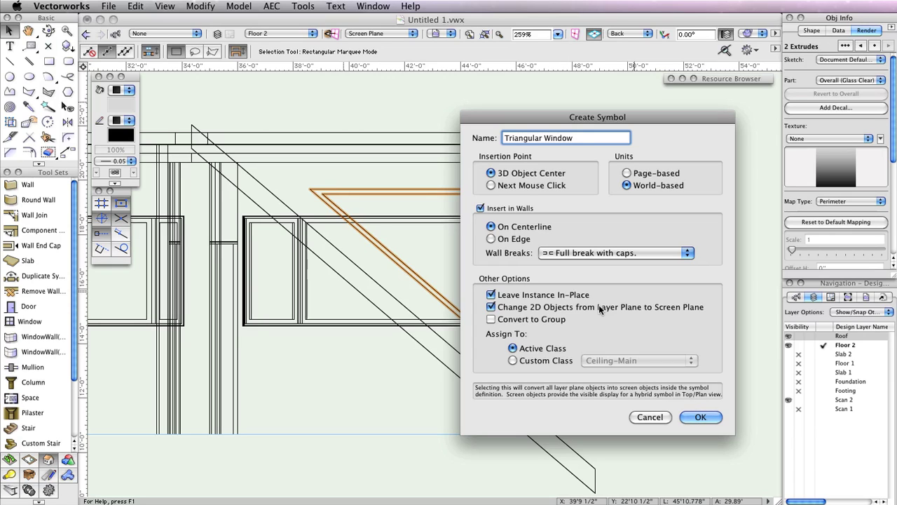
{"action": "left_click", "coordinate": [701, 417]}
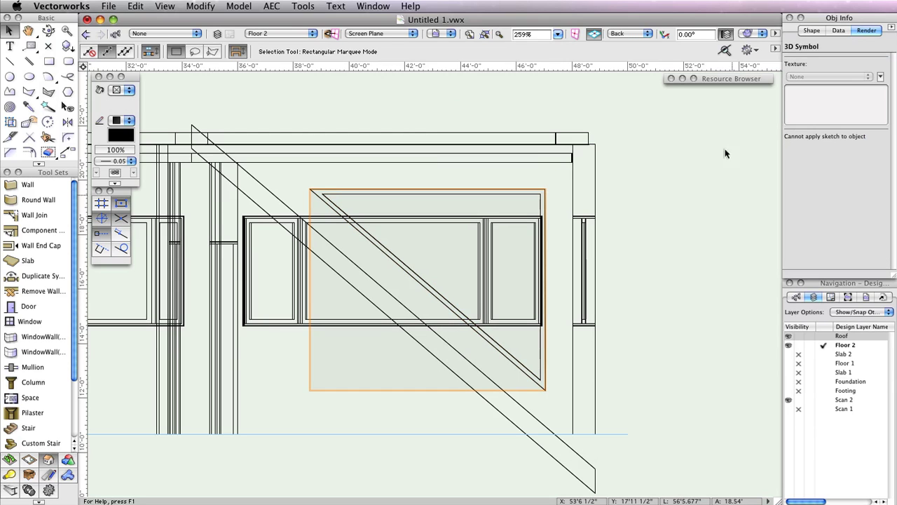
Step: Show the document's resources as thumbnails in the Resource Browser and locate the Triangular Window symbol
{"action": "left_click", "coordinate": [682, 78]}
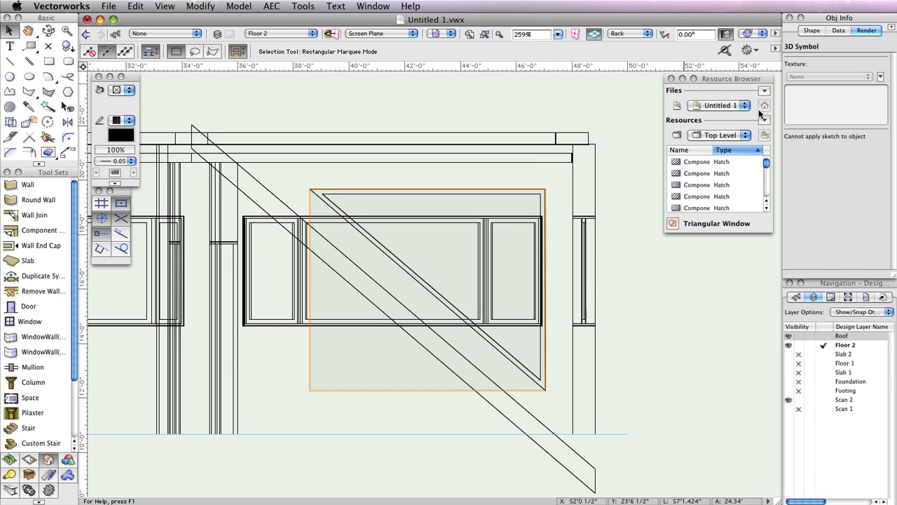
{"action": "left_click_drag", "start_coordinate": [771, 234], "coordinate": [803, 317]}
{"action": "left_click", "coordinate": [796, 120]}
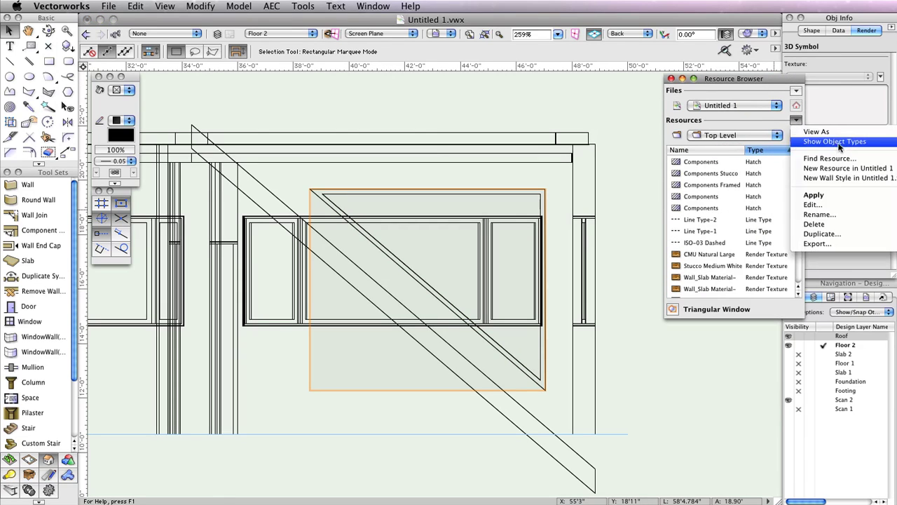
{"action": "left_click", "coordinate": [841, 212]}
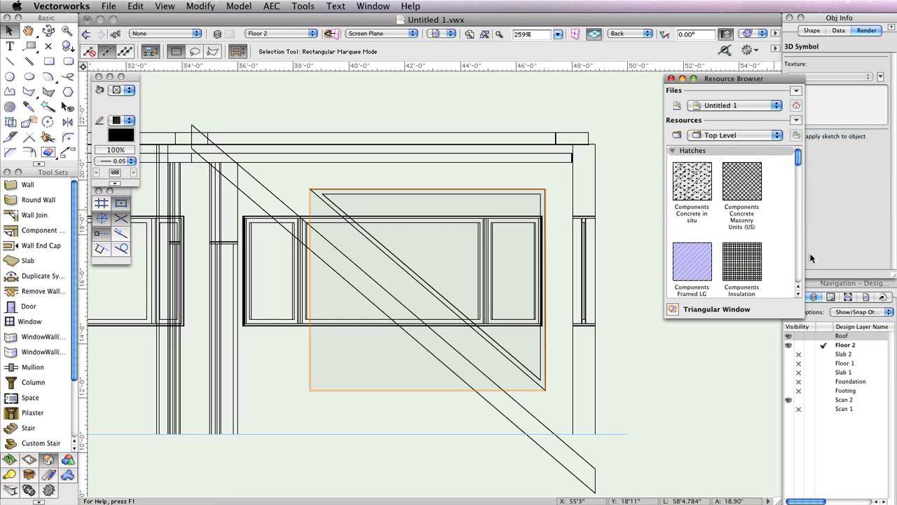
{"action": "left_click", "coordinate": [673, 151]}
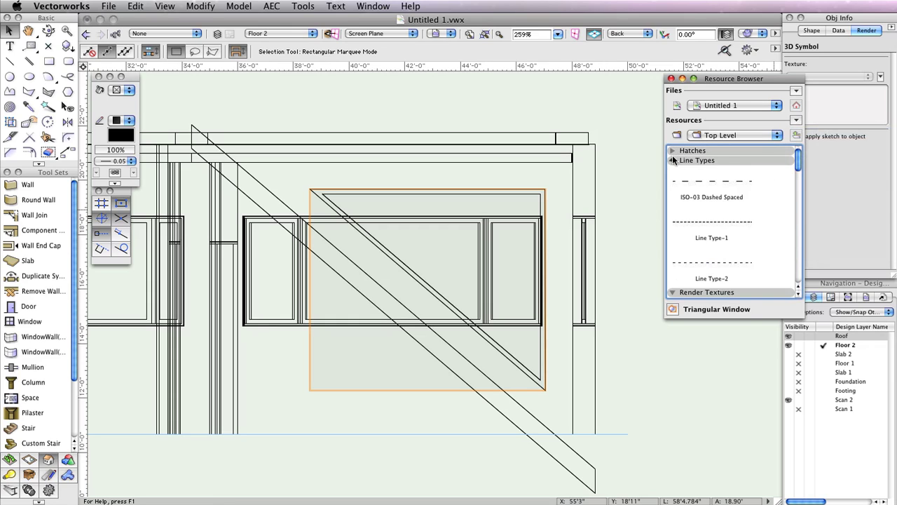
{"action": "left_click", "coordinate": [673, 160]}
{"action": "left_click", "coordinate": [672, 170]}
{"action": "left_click", "coordinate": [705, 205]}
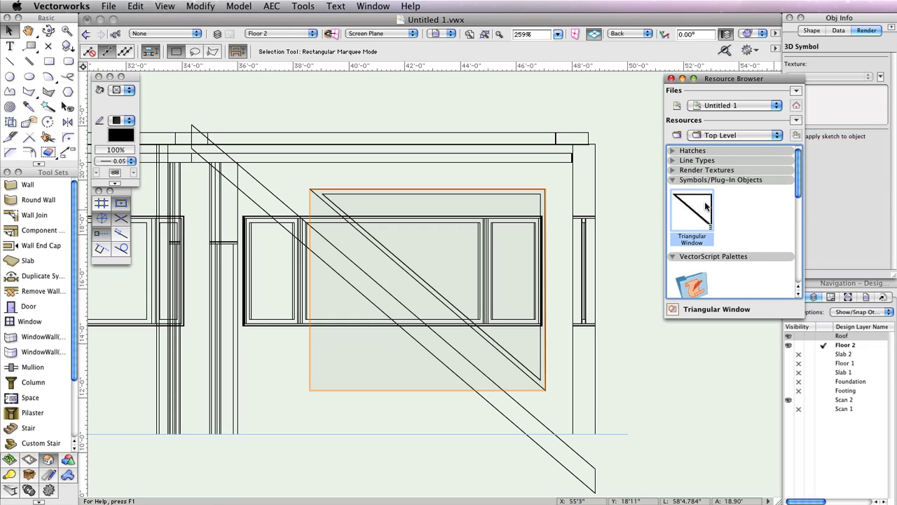
{"action": "left_click", "coordinate": [683, 78]}
Step: Open the Triangular Window symbol for editing and switch to the Top/Plan view
{"action": "left_click", "coordinate": [201, 7]}
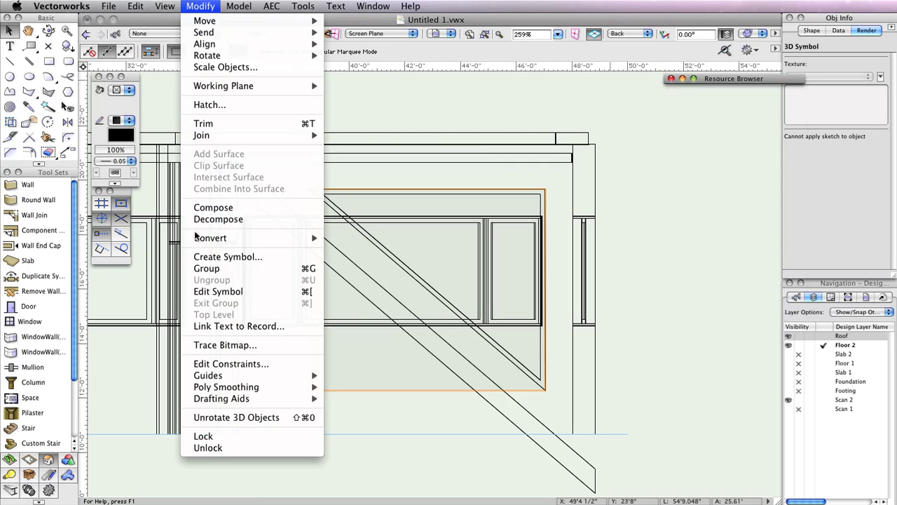
{"action": "left_click", "coordinate": [239, 291]}
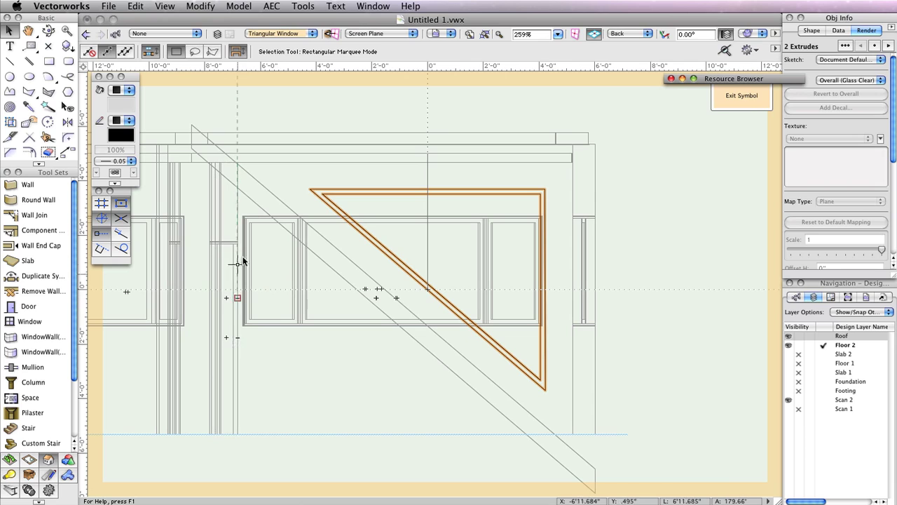
{"action": "left_click", "coordinate": [620, 38]}
{"action": "left_click", "coordinate": [634, 59]}
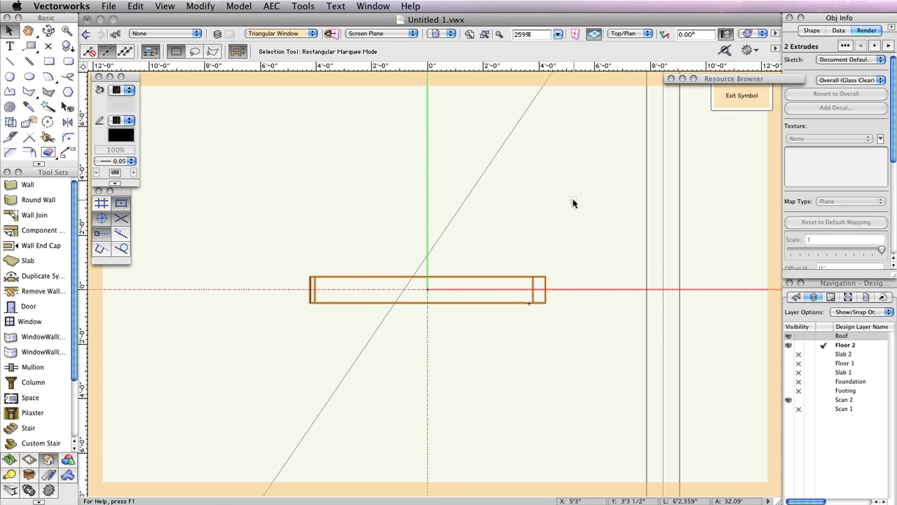
Step: Move the glass extrude from the frame's lower edge to the middle of the frame's depth
{"action": "left_click", "coordinate": [573, 203]}
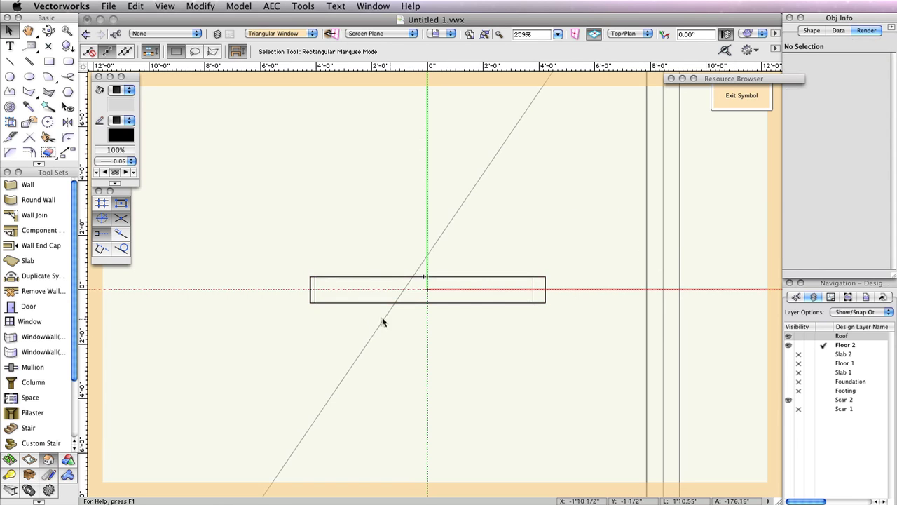
{"action": "scroll", "coordinate": [367, 318], "scroll_direction": "up", "scroll_amount": 5}
{"action": "scroll", "coordinate": [343, 312], "scroll_direction": "up", "scroll_amount": 4}
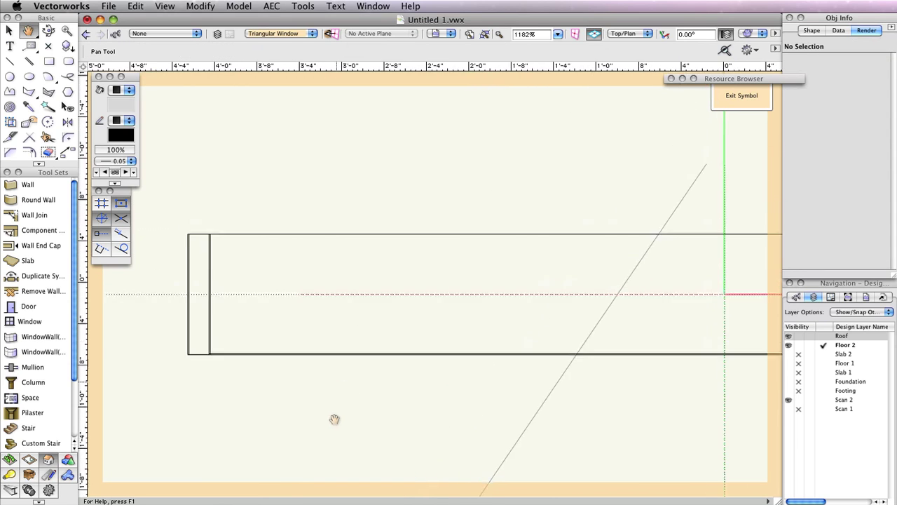
{"action": "left_click", "coordinate": [236, 361]}
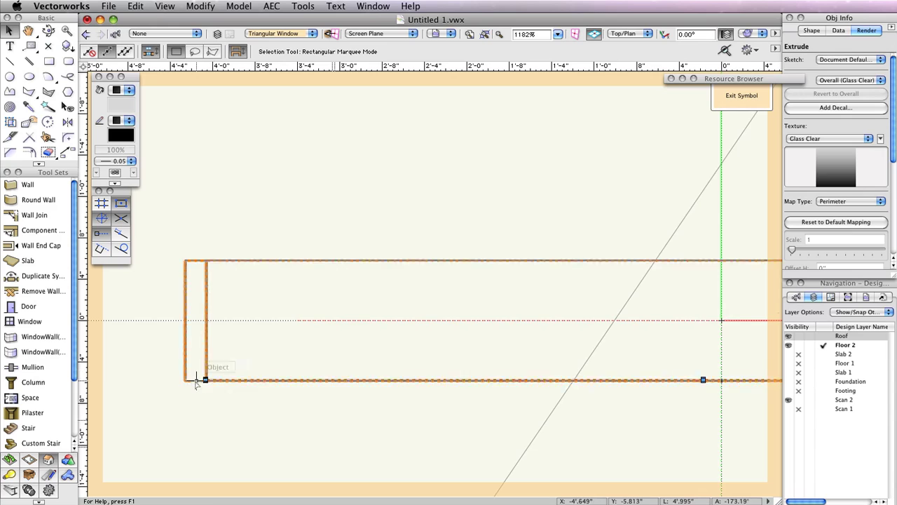
{"action": "scroll", "coordinate": [235, 308], "scroll_direction": "up", "scroll_amount": 6}
{"action": "scroll", "coordinate": [259, 401], "scroll_direction": "up", "scroll_amount": 2}
{"action": "scroll", "coordinate": [264, 397], "scroll_direction": "down", "scroll_amount": 5}
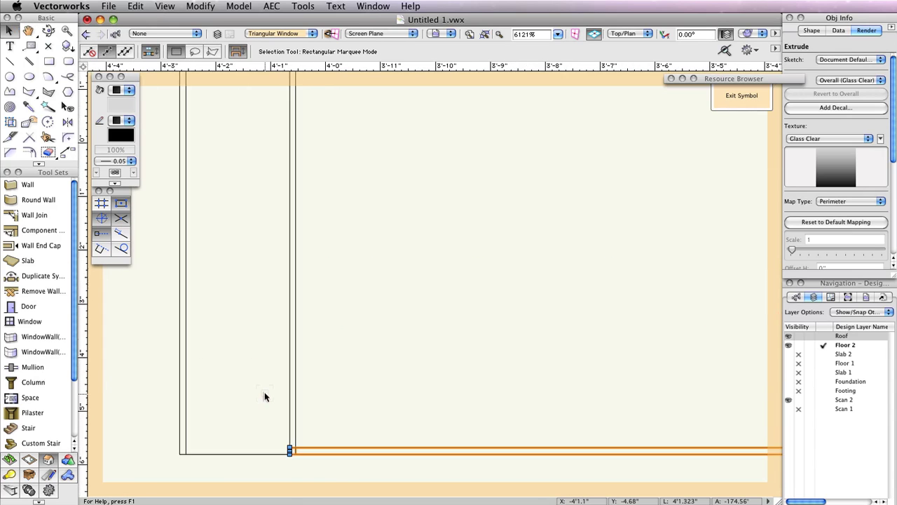
{"action": "left_click_drag", "start_coordinate": [287, 443], "coordinate": [285, 170]}
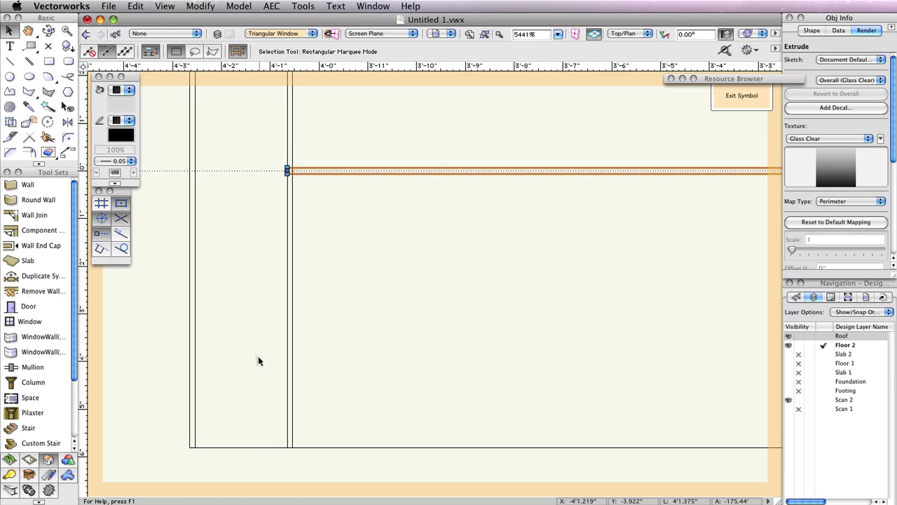
{"action": "scroll", "coordinate": [256, 352], "scroll_direction": "down", "scroll_amount": 1}
{"action": "scroll", "coordinate": [256, 351], "scroll_direction": "down", "scroll_amount": 2}
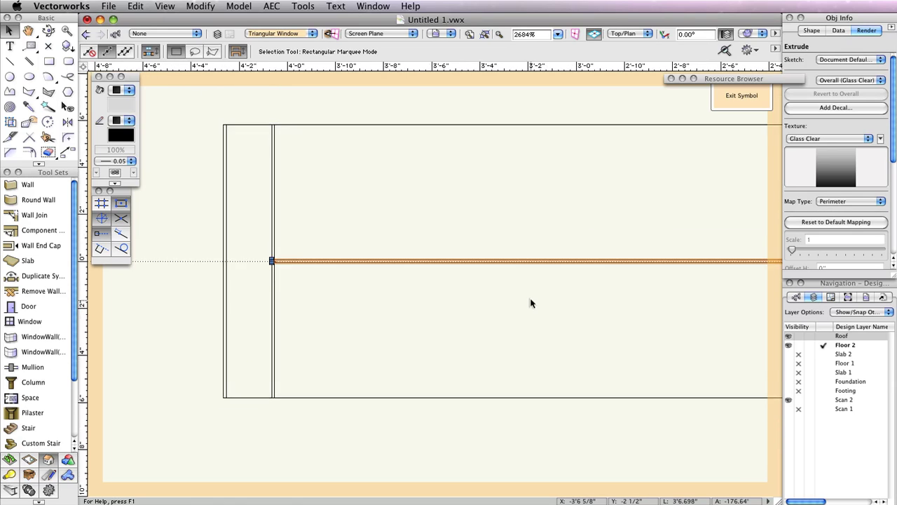
{"action": "scroll", "coordinate": [610, 307], "scroll_direction": "down", "scroll_amount": 2}
{"action": "scroll", "coordinate": [610, 309], "scroll_direction": "down", "scroll_amount": 3}
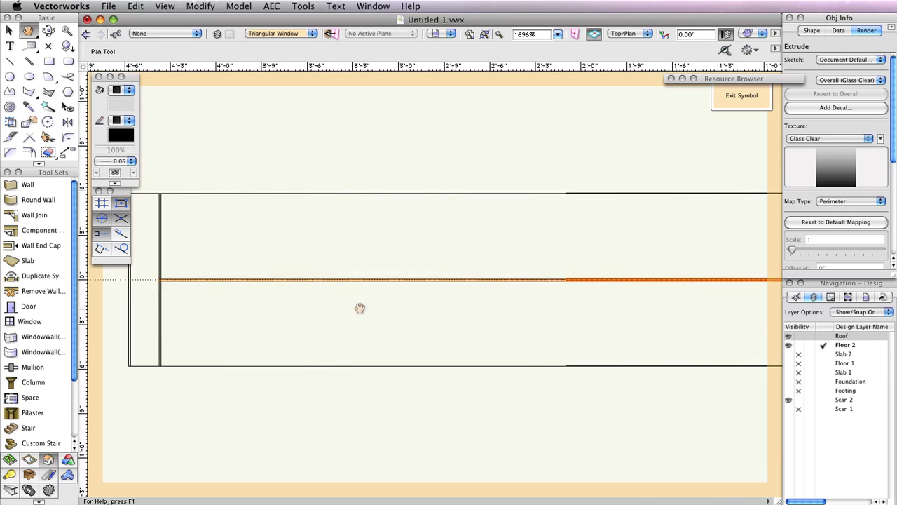
{"action": "middle_click_drag", "start_coordinate": [644, 319], "coordinate": [456, 314]}
{"action": "scroll", "coordinate": [456, 319], "scroll_direction": "down", "scroll_amount": 1}
{"action": "scroll", "coordinate": [456, 319], "scroll_direction": "down", "scroll_amount": 1}
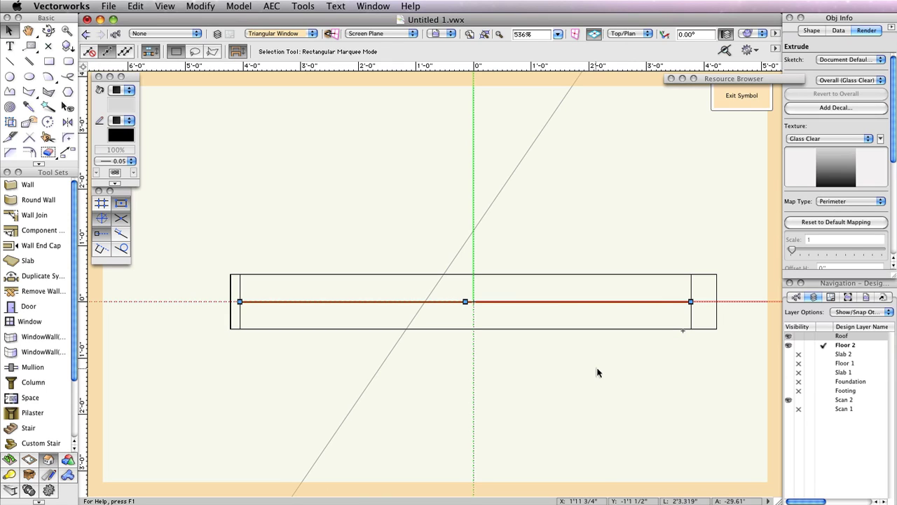
{"action": "left_click", "coordinate": [554, 359]}
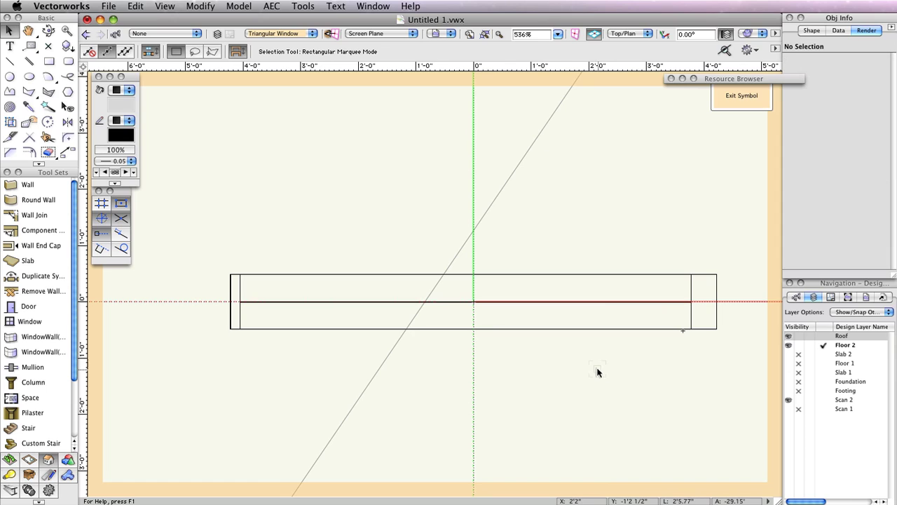
Step: Draw a 2D rectangle over the window frame's full plan outline, from its upper-left corner to its lower-right corner
{"action": "left_click", "coordinate": [48, 62]}
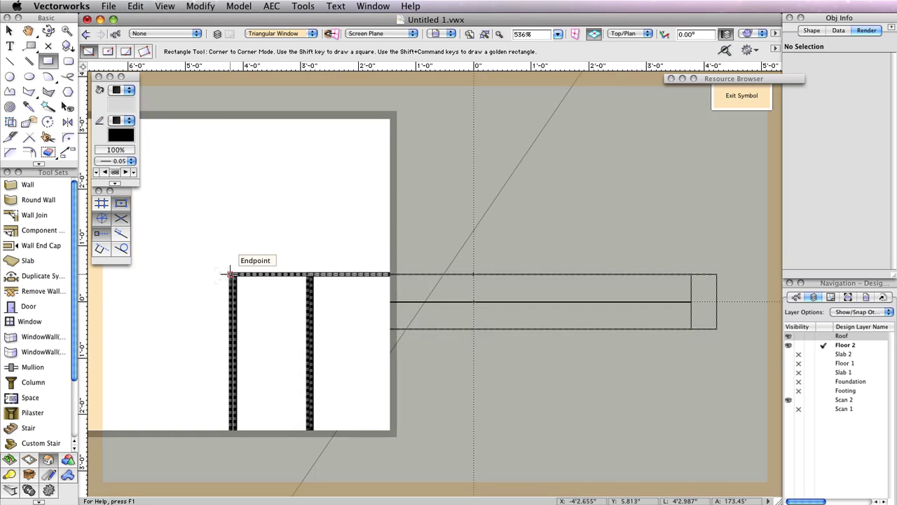
{"action": "left_click", "coordinate": [229, 273]}
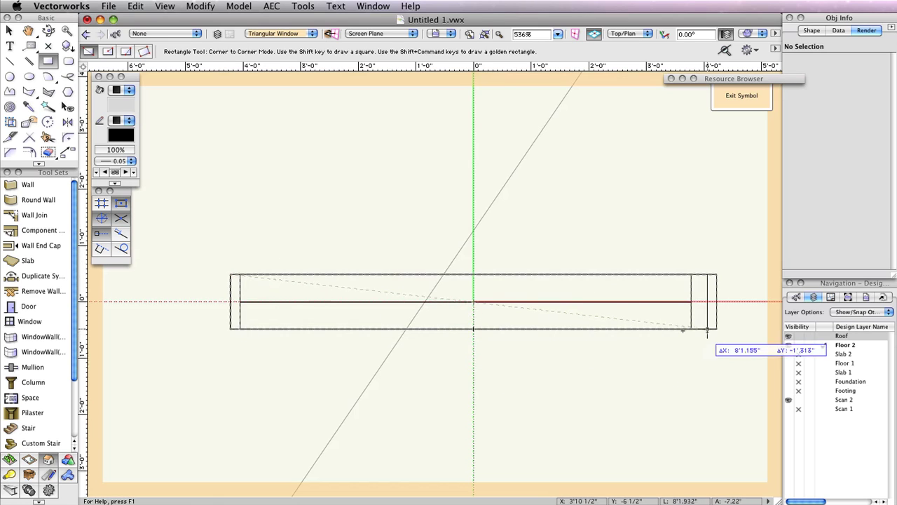
{"action": "left_click", "coordinate": [717, 328]}
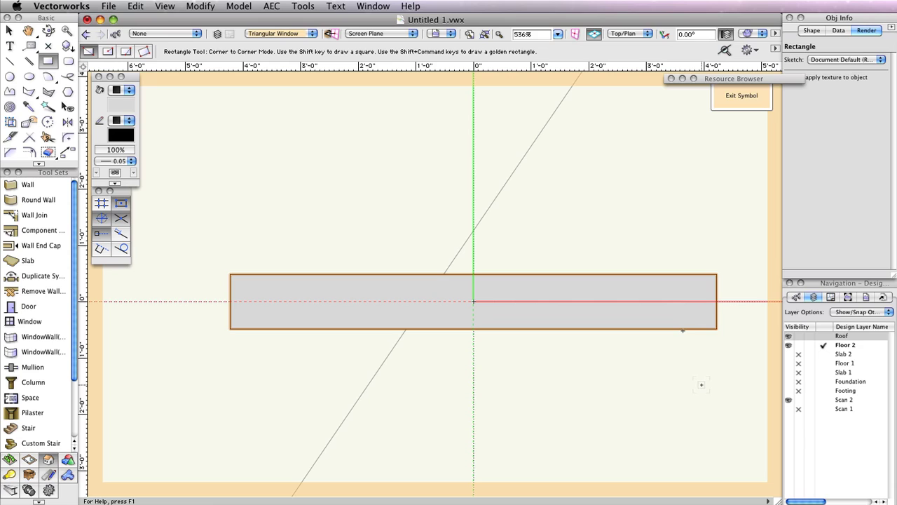
Step: Draw two vertical lines across the rectangle's full depth, tracing the frame's inner edges at both ends
{"action": "left_click", "coordinate": [10, 60]}
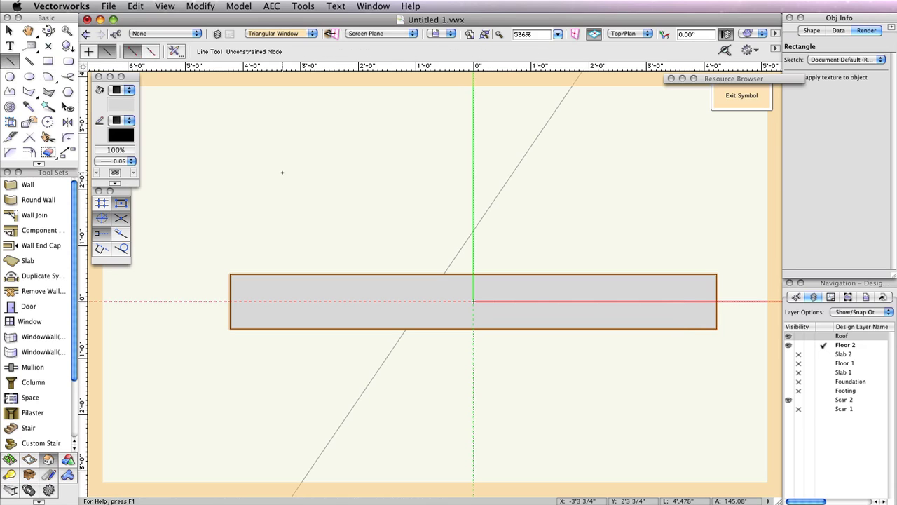
{"action": "left_click", "coordinate": [240, 274]}
{"action": "left_click", "coordinate": [240, 327]}
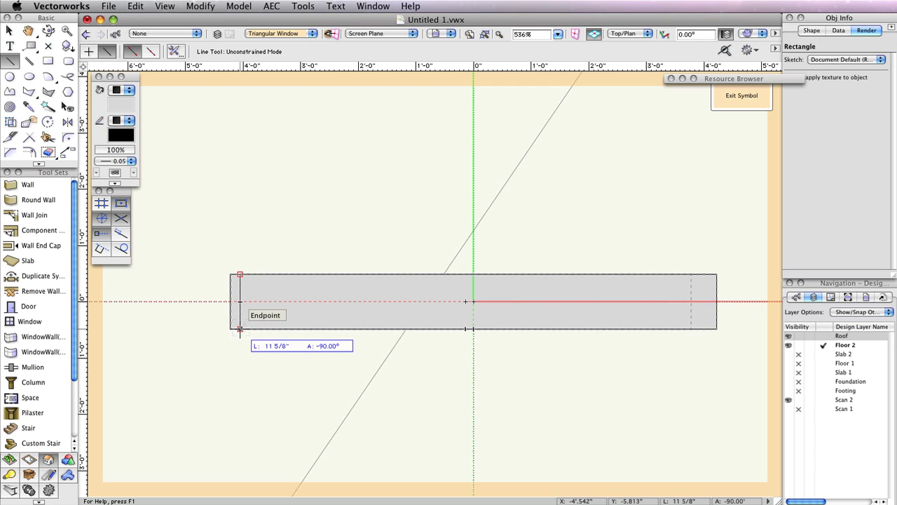
{"action": "left_click", "coordinate": [240, 328]}
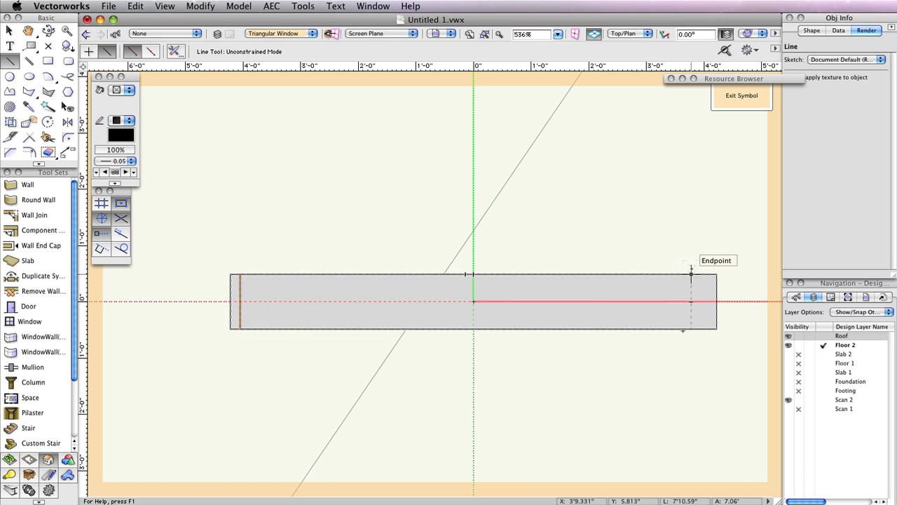
{"action": "left_click", "coordinate": [691, 272]}
{"action": "left_click", "coordinate": [692, 328]}
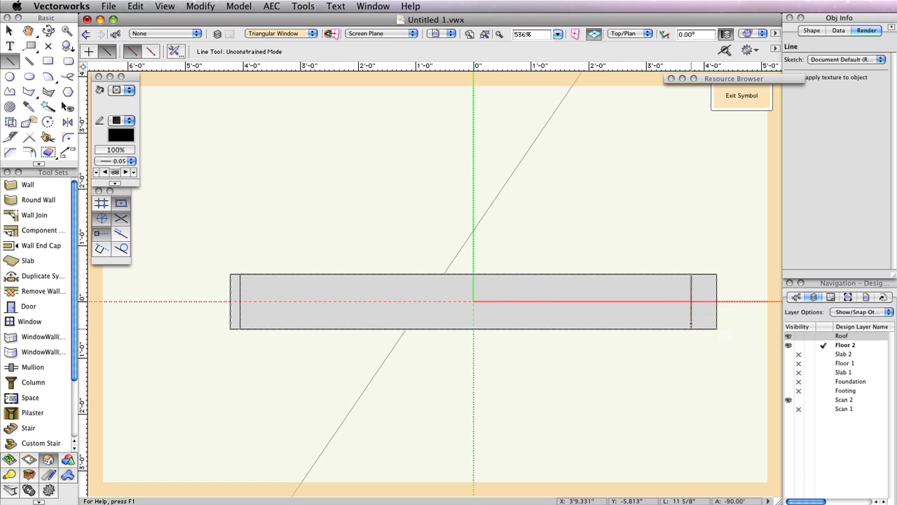
Step: Draw a horizontal glass line midway through the depth between the two vertical frame lines, and exit the symbol
{"action": "left_click", "coordinate": [240, 301]}
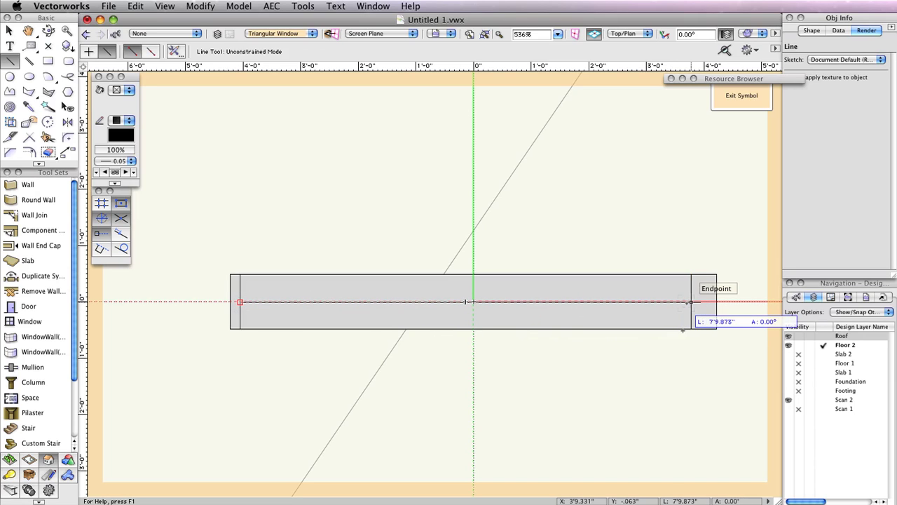
{"action": "key", "text": "Escape"}
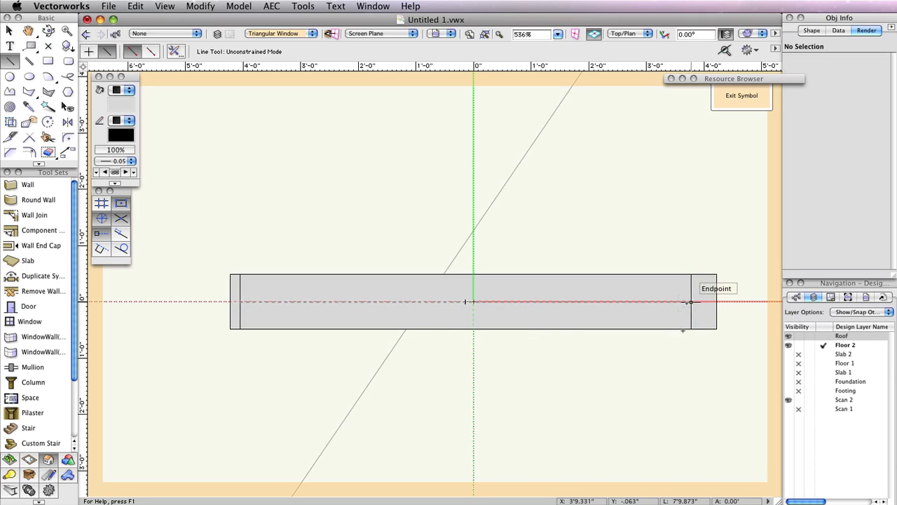
{"action": "left_click", "coordinate": [692, 301]}
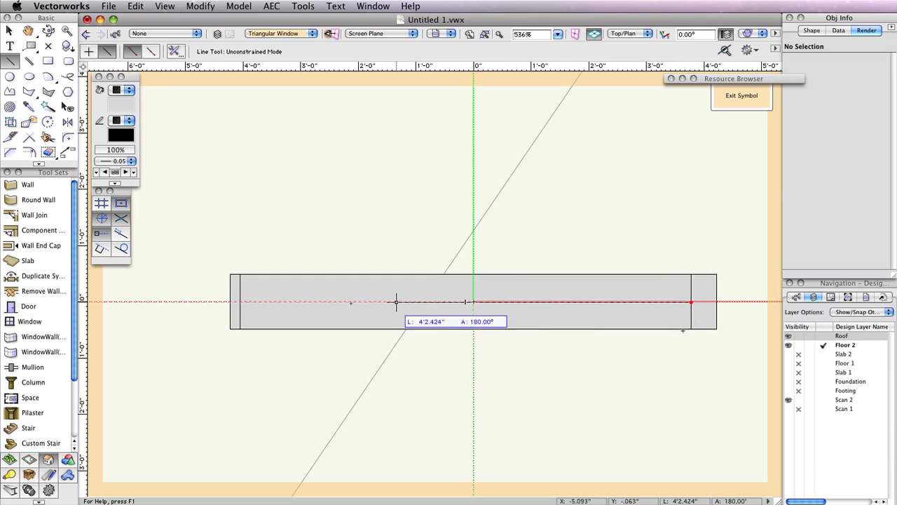
{"action": "left_click", "coordinate": [245, 304]}
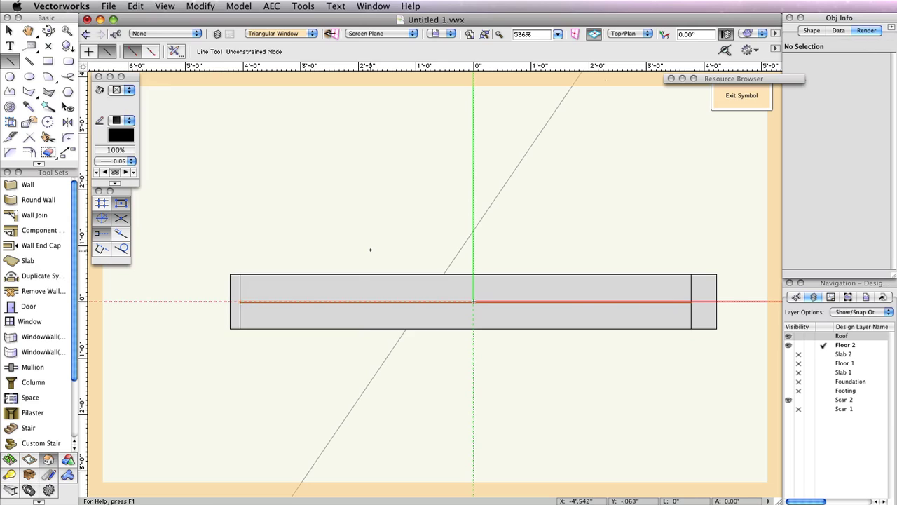
{"action": "key", "text": "x"}
{"action": "left_click", "coordinate": [741, 96]}
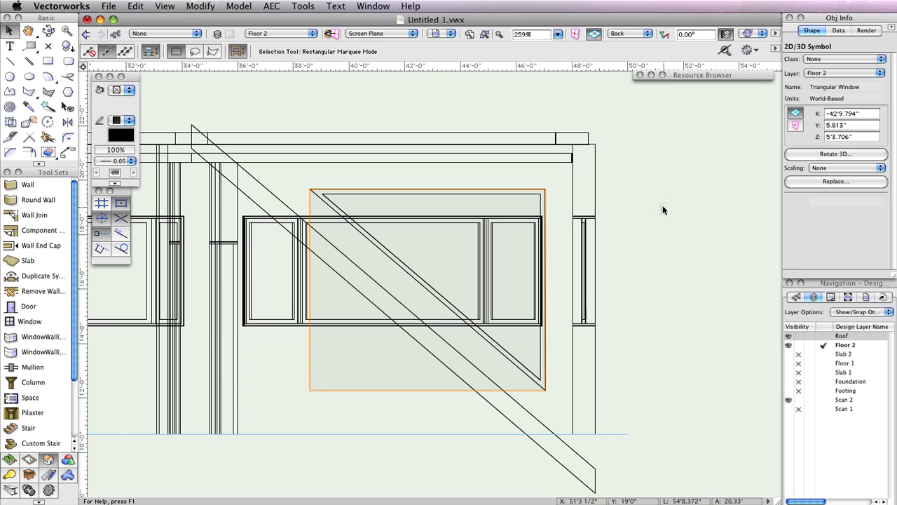
Step: Switch the model to the Top/Plan view and hide the Roof layer
{"action": "left_click", "coordinate": [629, 32]}
{"action": "left_click", "coordinate": [641, 48]}
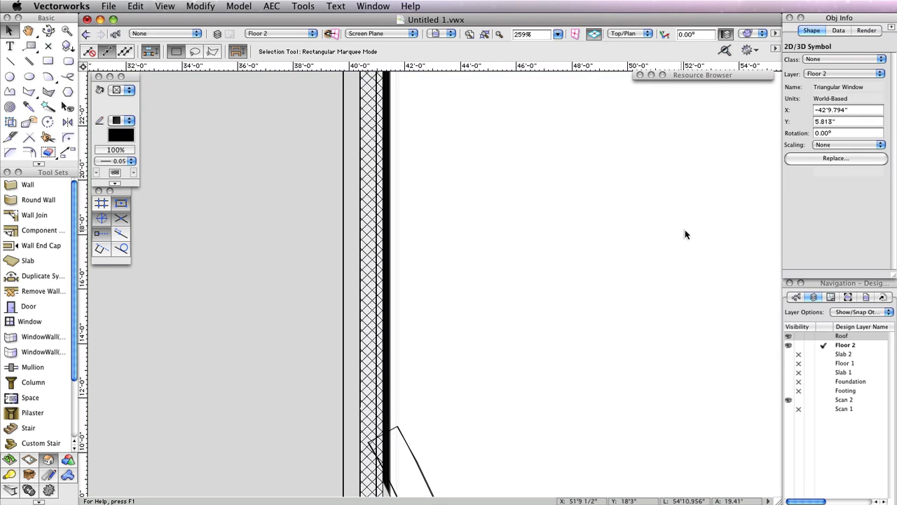
{"action": "key", "text": "super+6"}
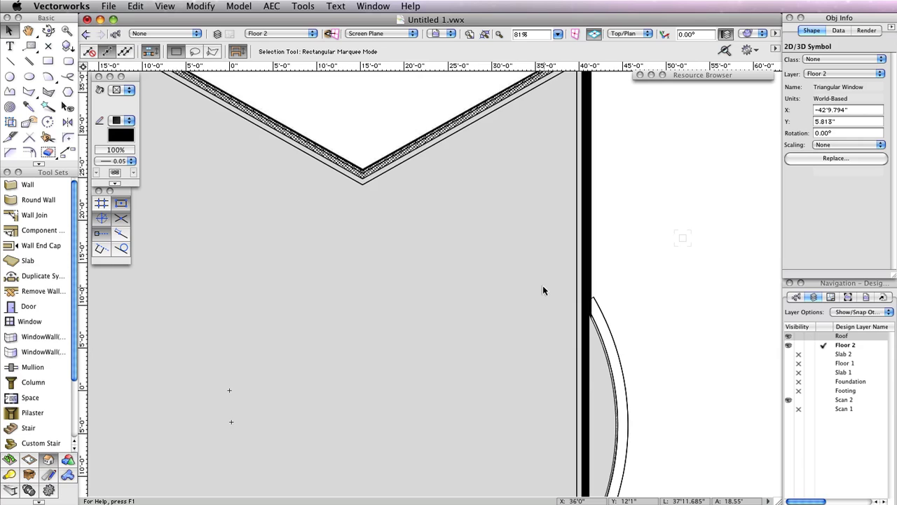
{"action": "left_click", "coordinate": [799, 337]}
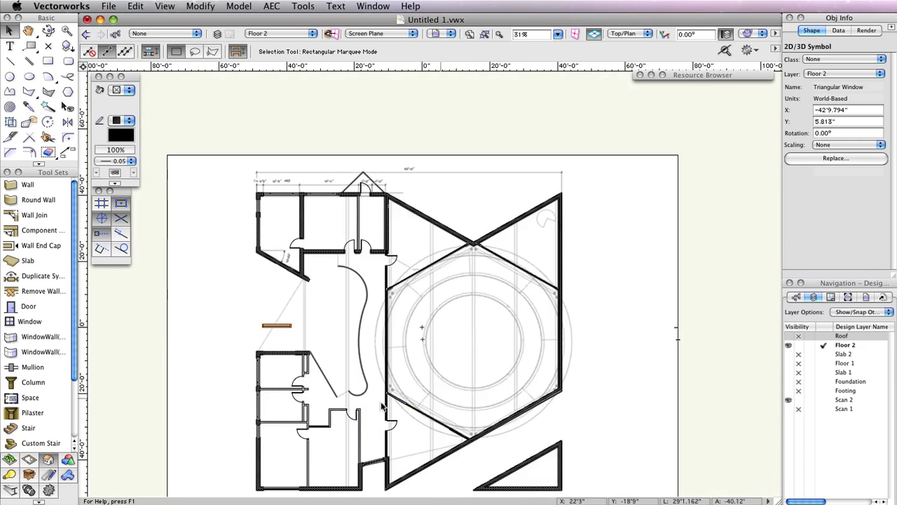
Step: Insert the Triangular Window symbol into the horizontal wall directly below it, and deselect it
{"action": "scroll", "coordinate": [237, 344], "scroll_direction": "up", "scroll_amount": 2}
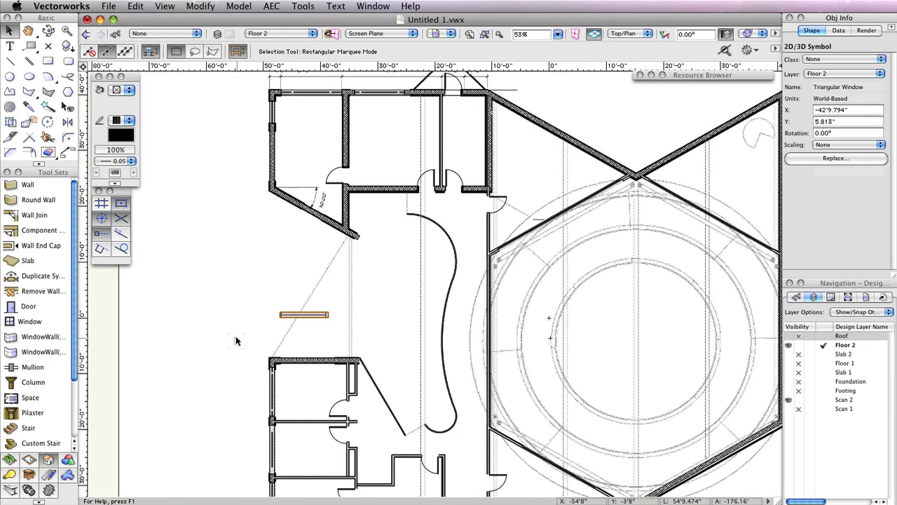
{"action": "scroll", "coordinate": [236, 342], "scroll_direction": "up", "scroll_amount": 3}
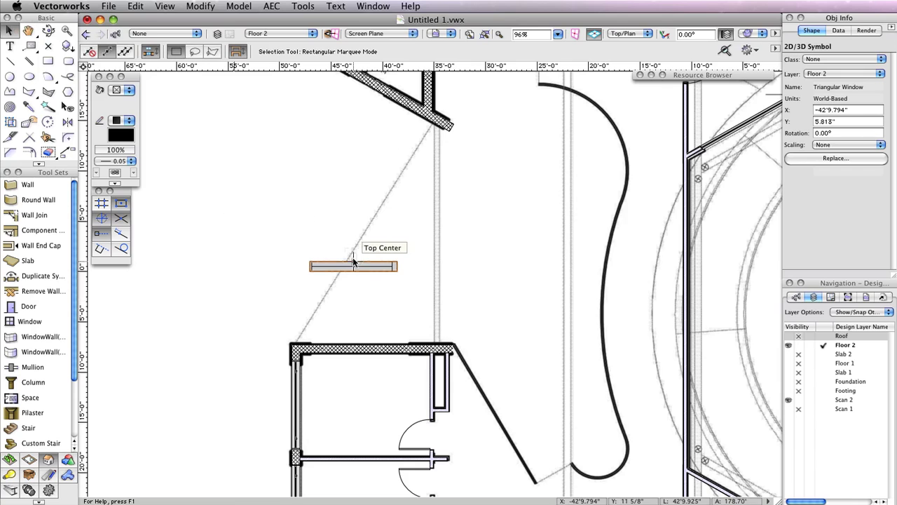
{"action": "mouse_move", "coordinate": [354, 266]}
{"action": "left_mouse_down"}
{"action": "mouse_move", "coordinate": [371, 345]}
{"action": "mouse_move", "coordinate": [354, 346]}
{"action": "left_mouse_up"}
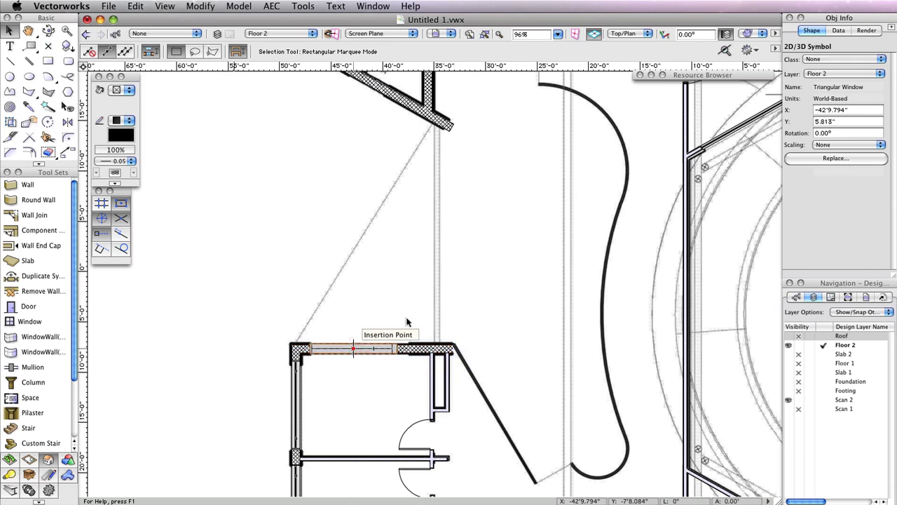
{"action": "left_click", "coordinate": [416, 278]}
Step: Render the model shaded and orbit it in 3D to examine the inserted windows, finishing in Top/Plan view
{"action": "left_click", "coordinate": [748, 33]}
{"action": "left_click", "coordinate": [769, 116]}
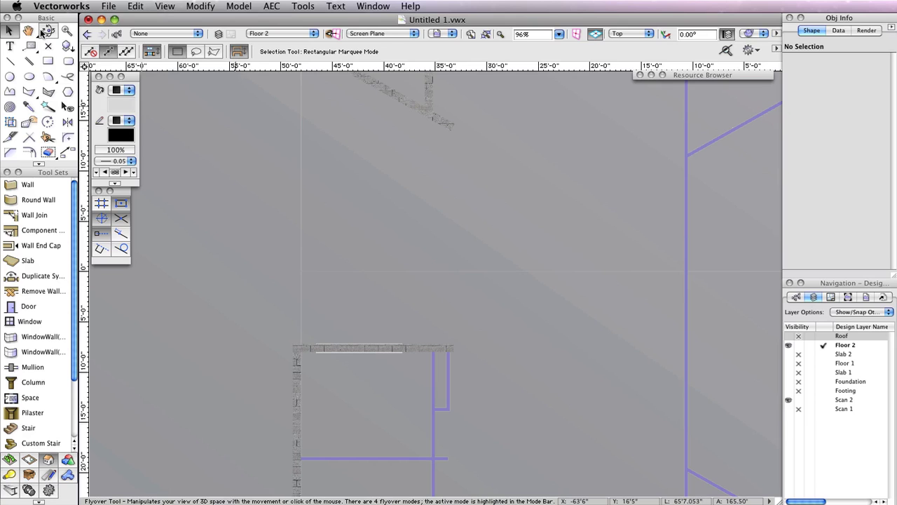
{"action": "left_click", "coordinate": [47, 31]}
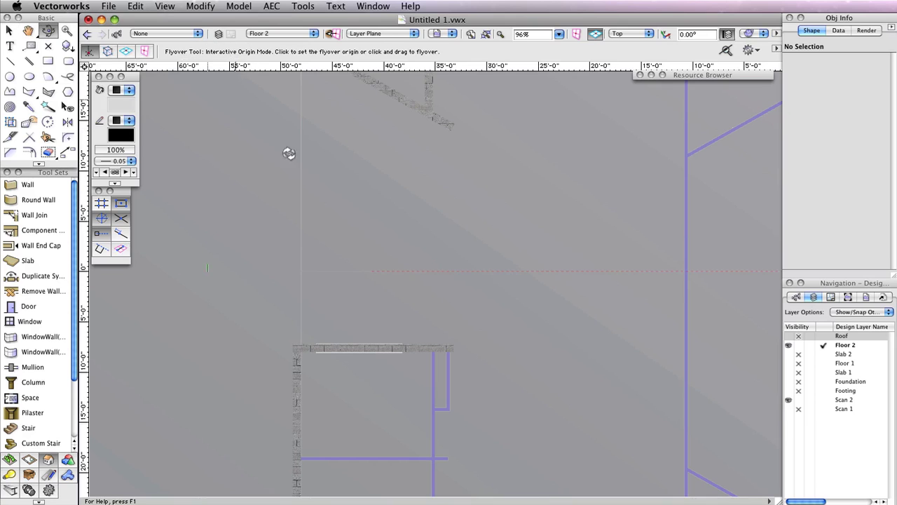
{"action": "key", "text": "x"}
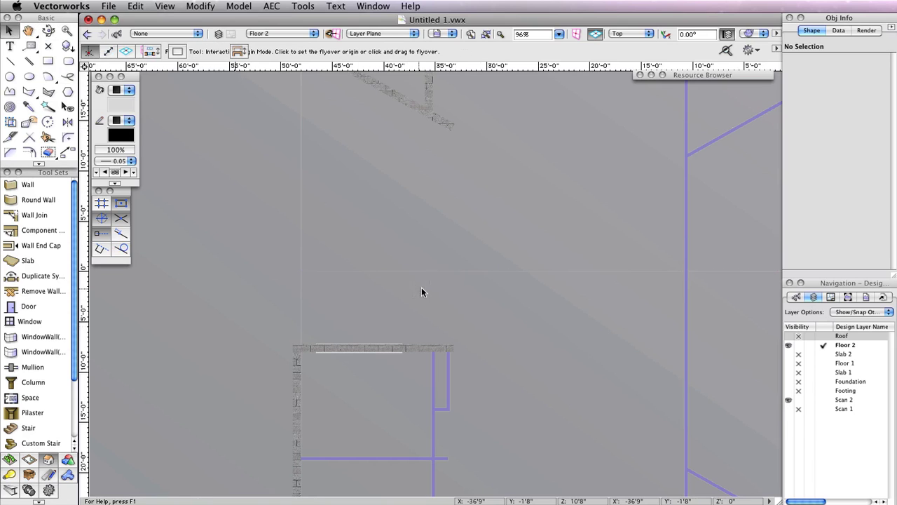
{"action": "left_click", "coordinate": [48, 31]}
{"action": "left_click_drag", "start_coordinate": [432, 252], "coordinate": [579, 190]}
{"action": "key", "text": "h"}
{"action": "left_click_drag", "start_coordinate": [226, 185], "coordinate": [614, 91]}
{"action": "left_click", "coordinate": [638, 33]}
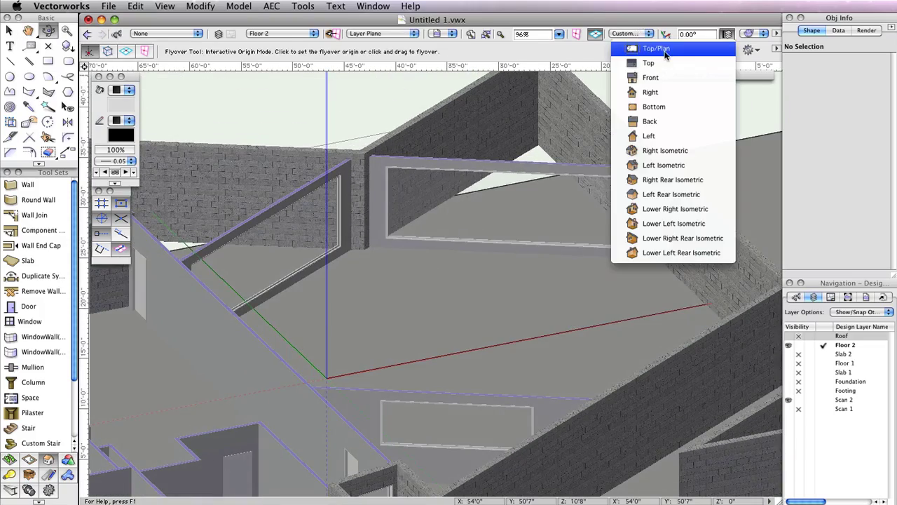
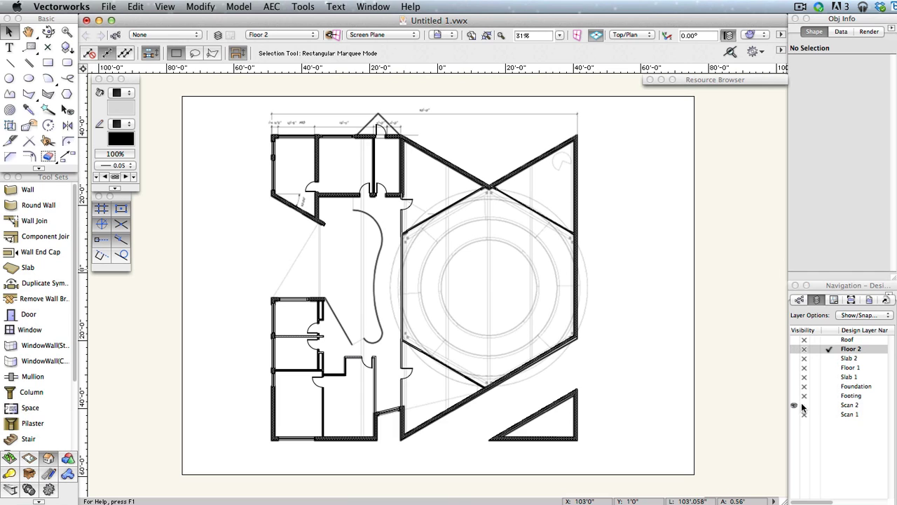
Step: Hide the Scan 2 layer and make the Floor 1 and Scan 1 layers visible
{"action": "left_click", "coordinate": [804, 406]}
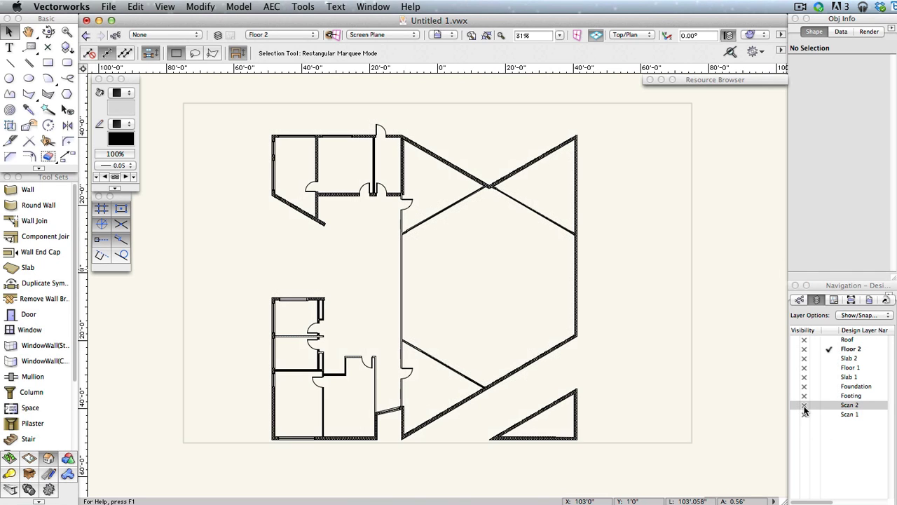
{"action": "left_click", "coordinate": [795, 367]}
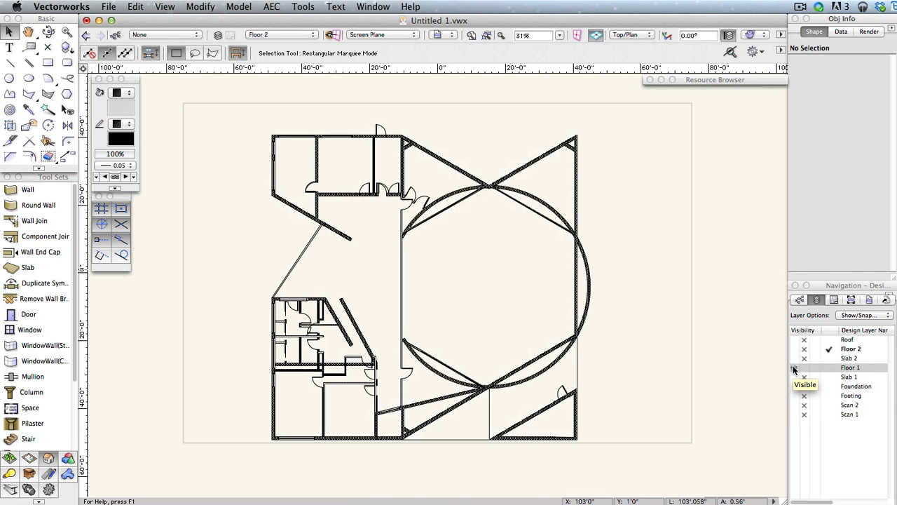
{"action": "left_click", "coordinate": [795, 415]}
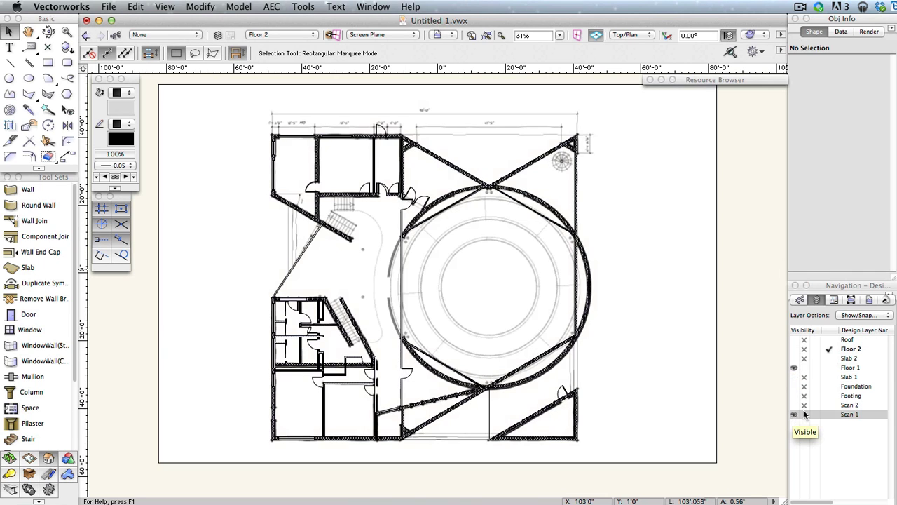
Step: Make Floor 1 the active layer and configure the window as a circle 48" wide with a 48" elevation in the wall
{"action": "left_click", "coordinate": [831, 369]}
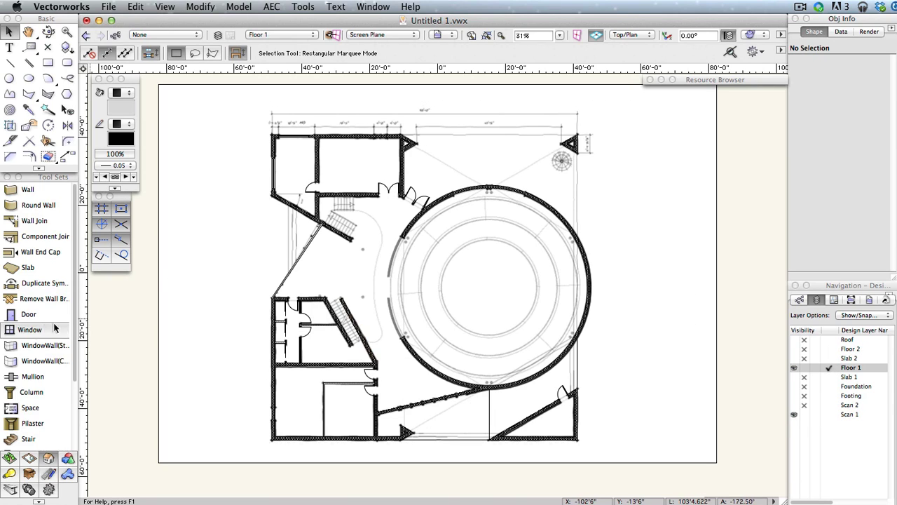
{"action": "left_click", "coordinate": [32, 331]}
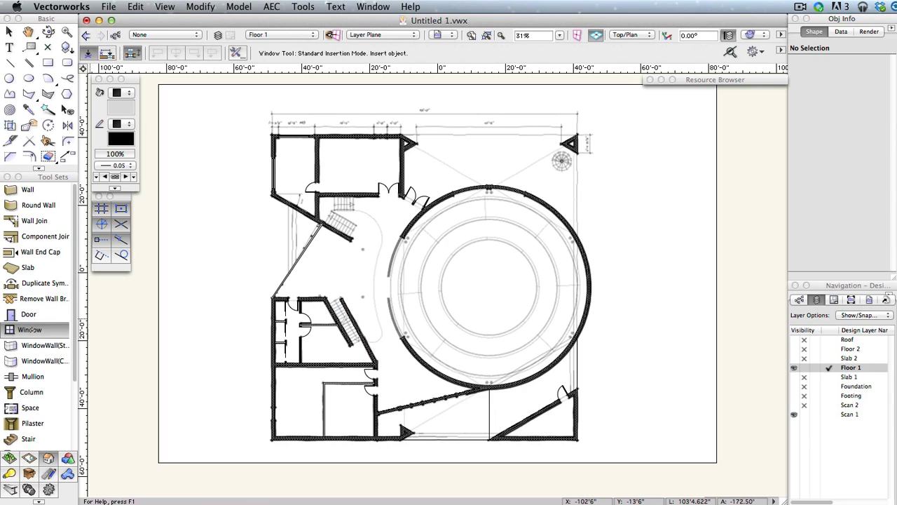
{"action": "left_click", "coordinate": [239, 54]}
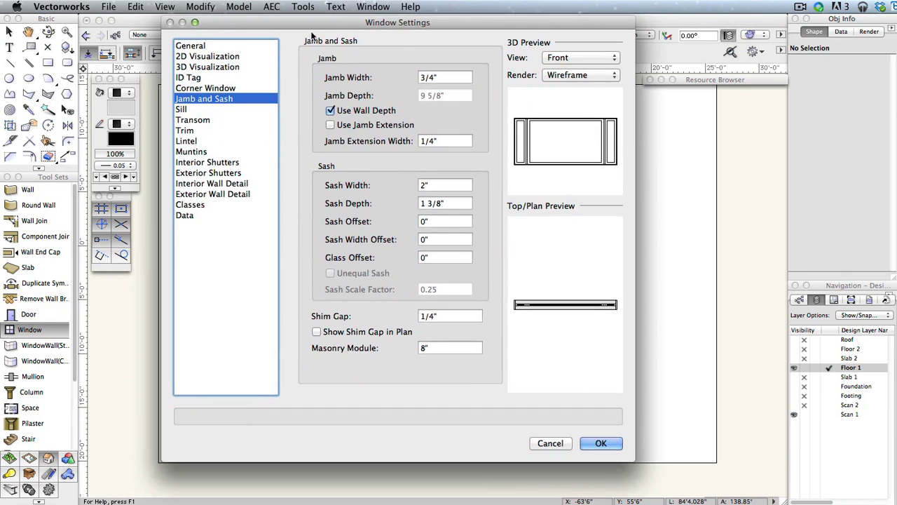
{"action": "left_click", "coordinate": [209, 47]}
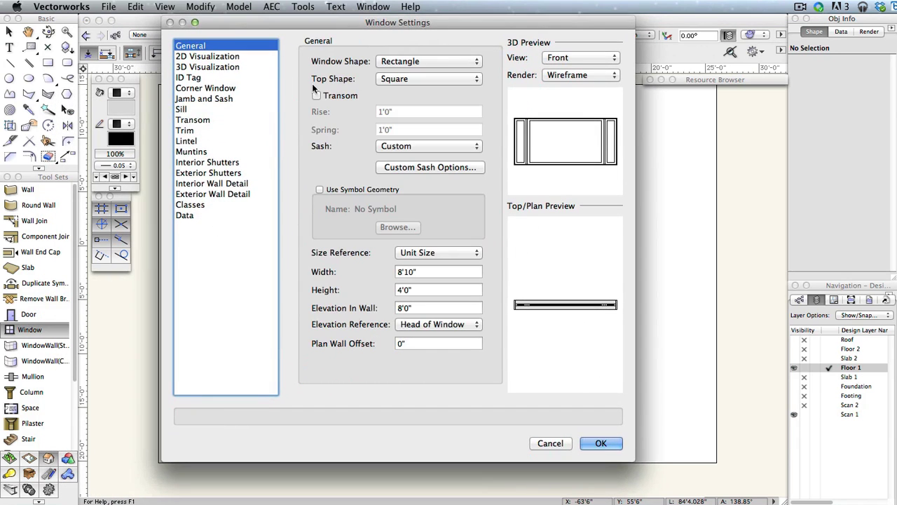
{"action": "left_click", "coordinate": [416, 62]}
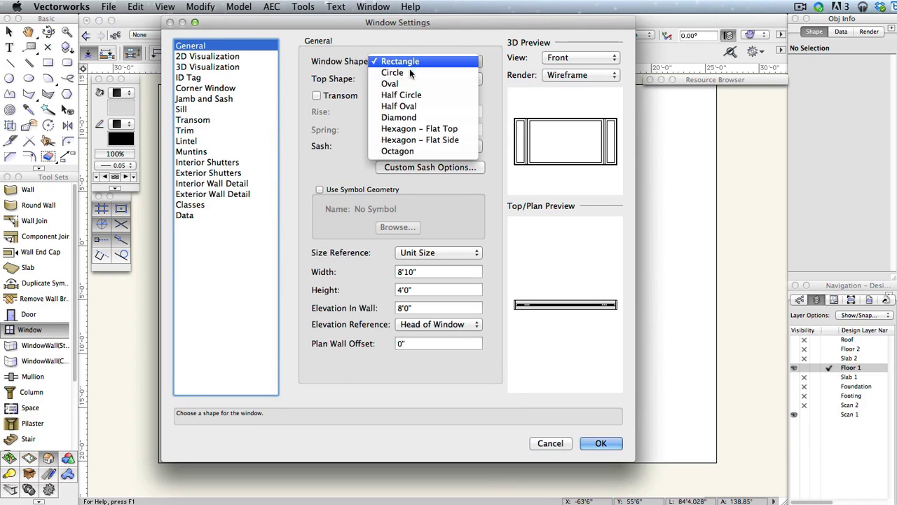
{"action": "left_click", "coordinate": [408, 71]}
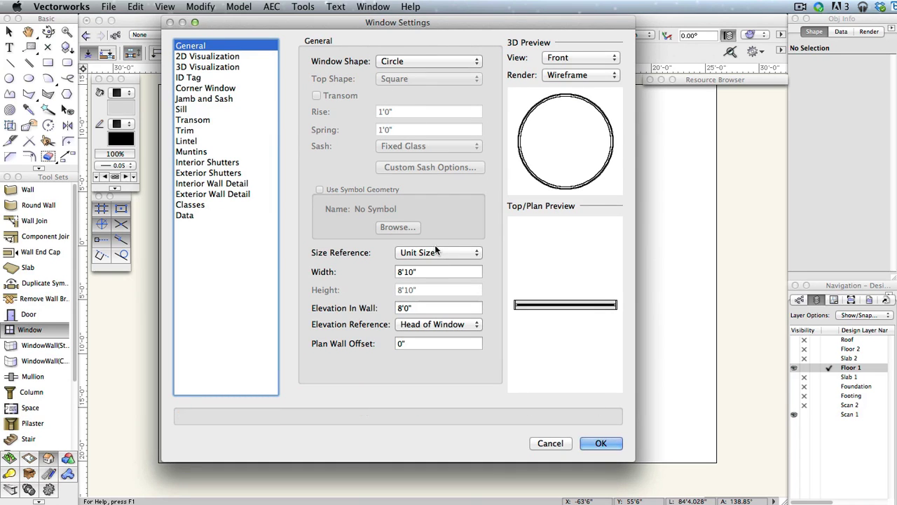
{"action": "left_click", "coordinate": [429, 271]}
{"action": "type", "text": "48"}
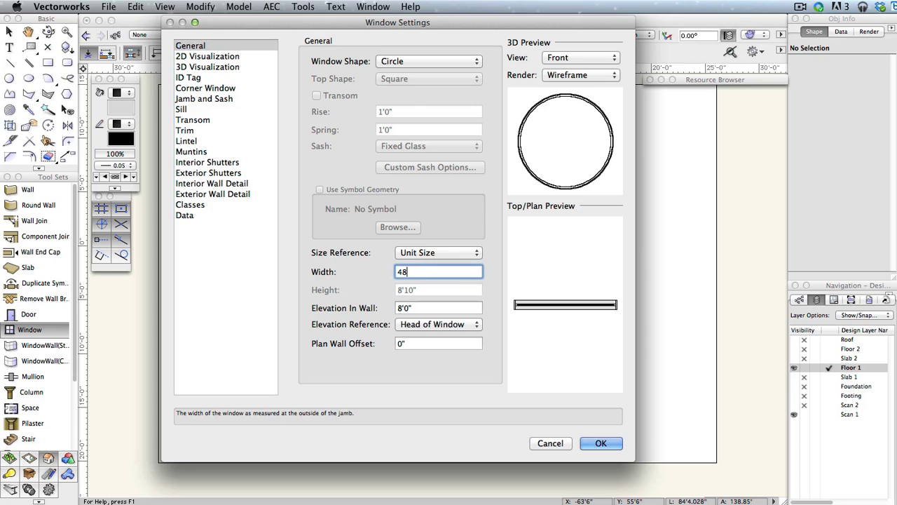
{"action": "key", "text": "Tab"}
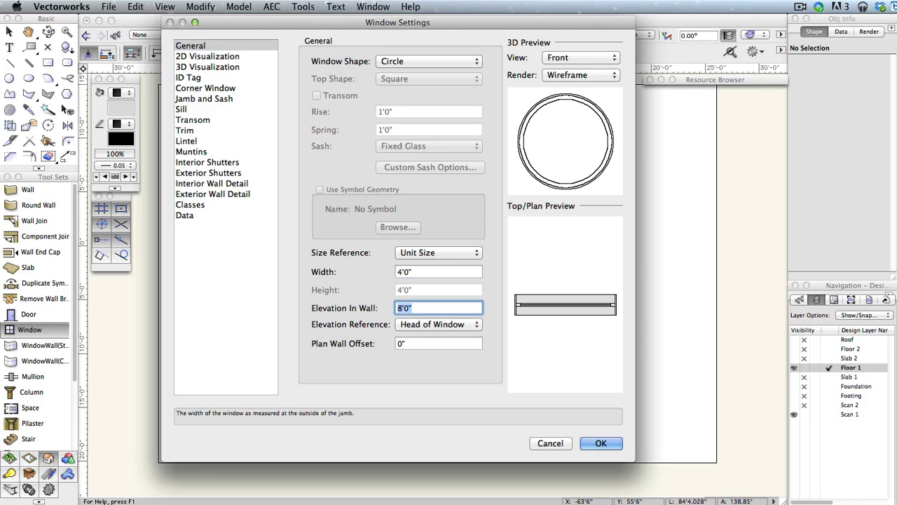
{"action": "type", "text": "48"}
{"action": "key", "text": "Tab"}
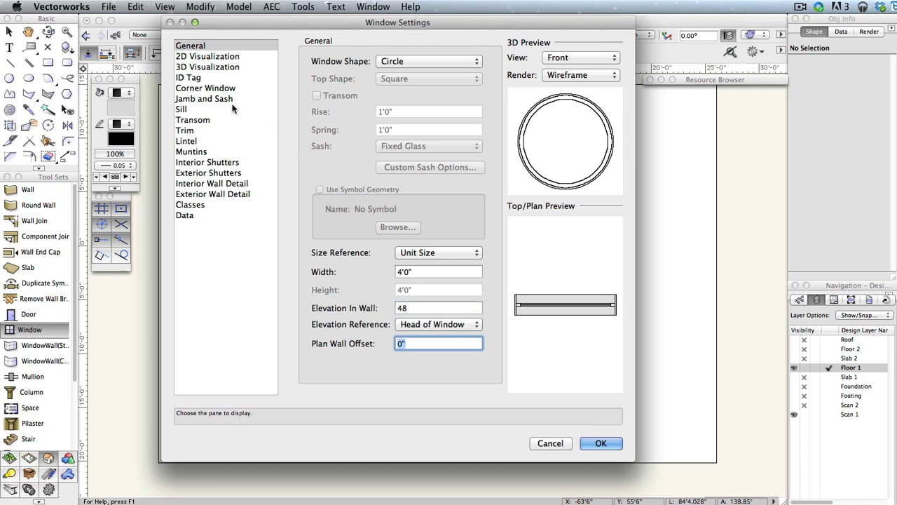
Step: Set the window's jamb width to 4" and its jamb depth to 11 5/8" without using the wall depth, and accept the settings
{"action": "left_click", "coordinate": [207, 99]}
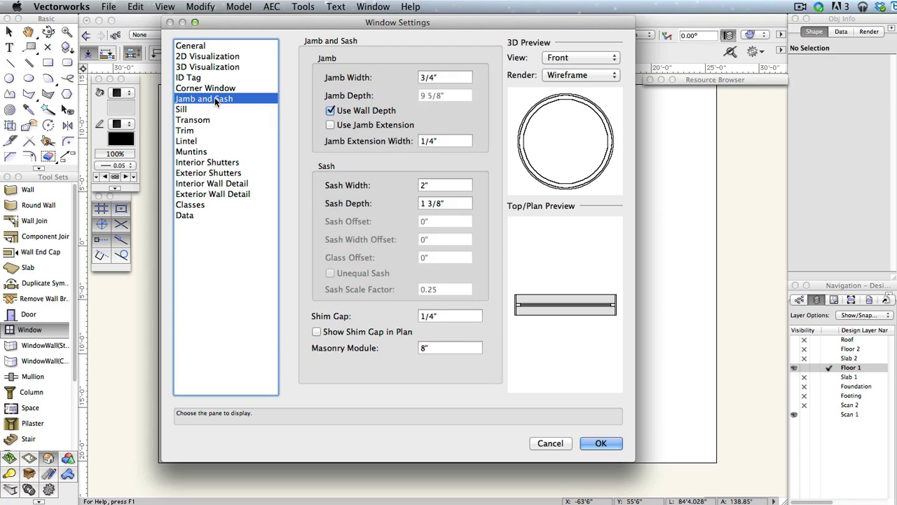
{"action": "key", "text": "Tab"}
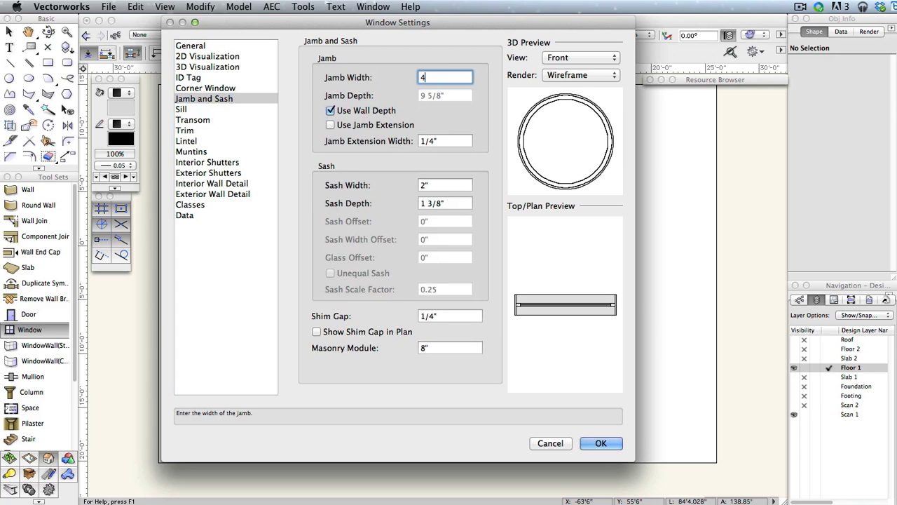
{"action": "type", "text": "4"}
{"action": "key", "text": "Tab"}
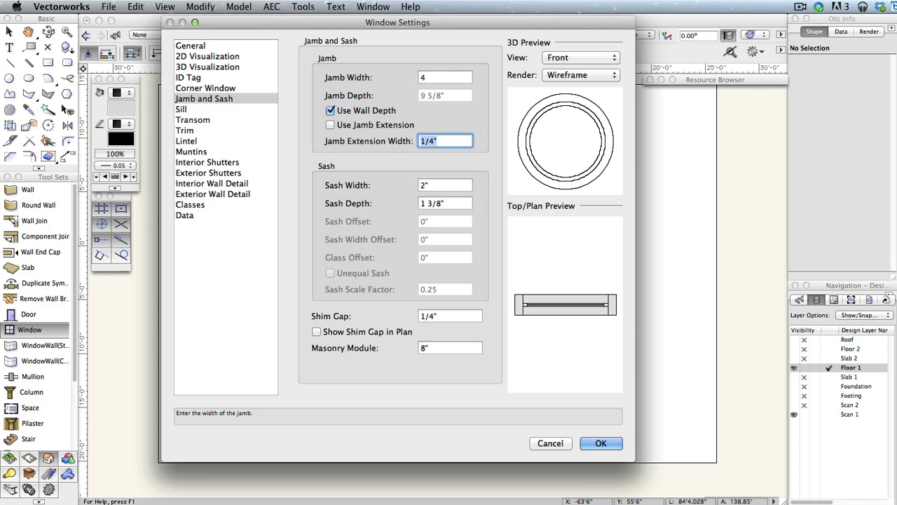
{"action": "left_click", "coordinate": [329, 111]}
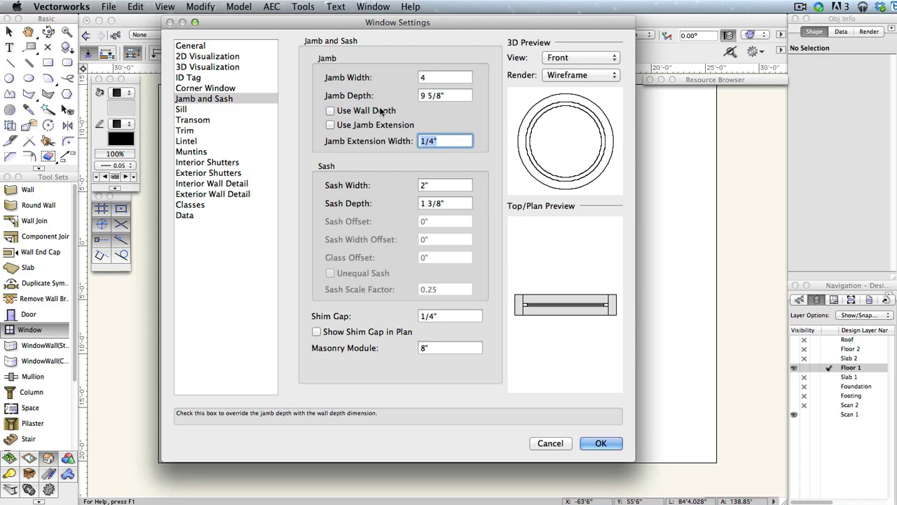
{"action": "double_click", "coordinate": [424, 95]}
{"action": "type", "text": "11"}
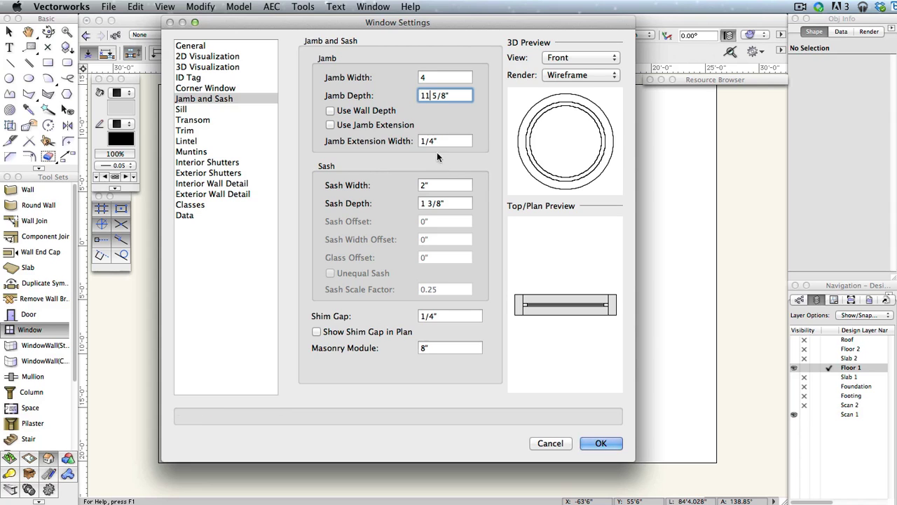
{"action": "left_click", "coordinate": [601, 443]}
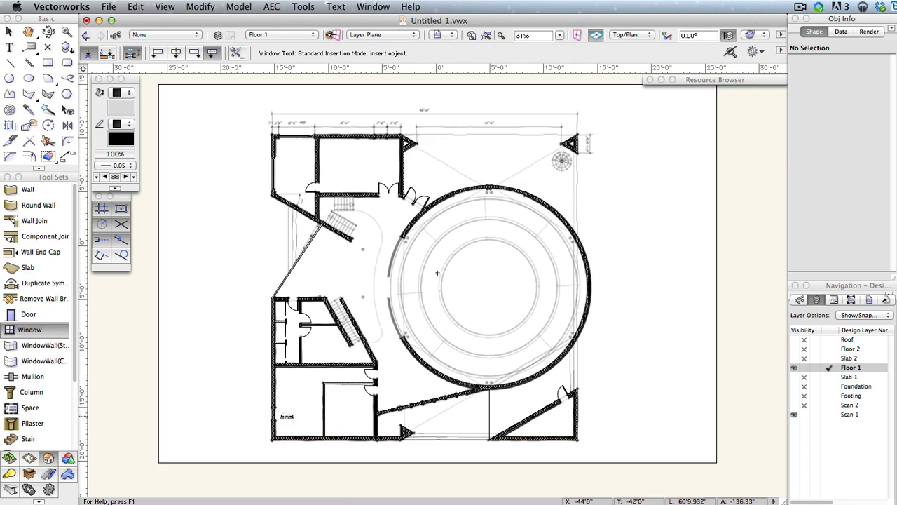
Step: Insert the circular window into the lower-left room's exterior vertical wall, at the opening marked on the Floor 1 scan
{"action": "scroll", "coordinate": [287, 416], "scroll_direction": "up", "scroll_amount": 6}
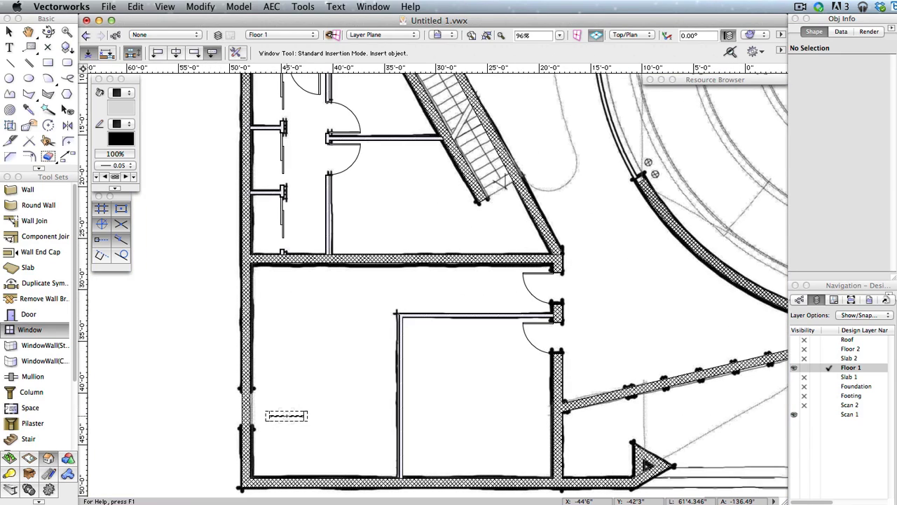
{"action": "scroll", "coordinate": [287, 416], "scroll_direction": "up", "scroll_amount": 1}
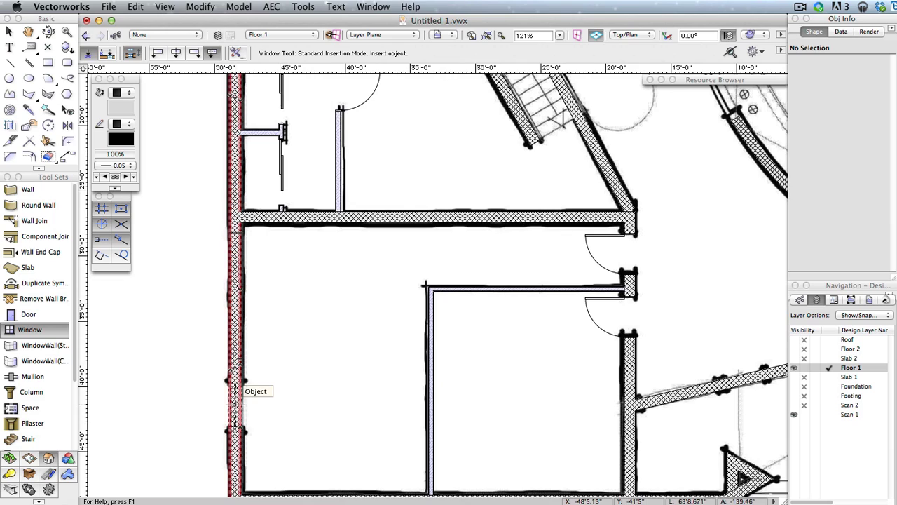
{"action": "left_click", "coordinate": [235, 405]}
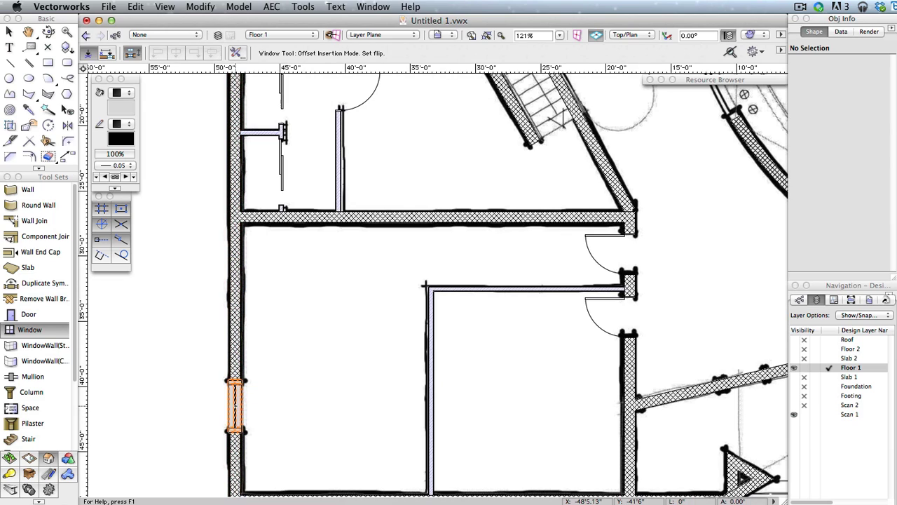
Step: Insert another circular window into the building's upper horizontal wall, below the first 4'-0" dimension on the Floor 1 scan
{"action": "scroll", "coordinate": [298, 394], "scroll_direction": "down", "scroll_amount": 5}
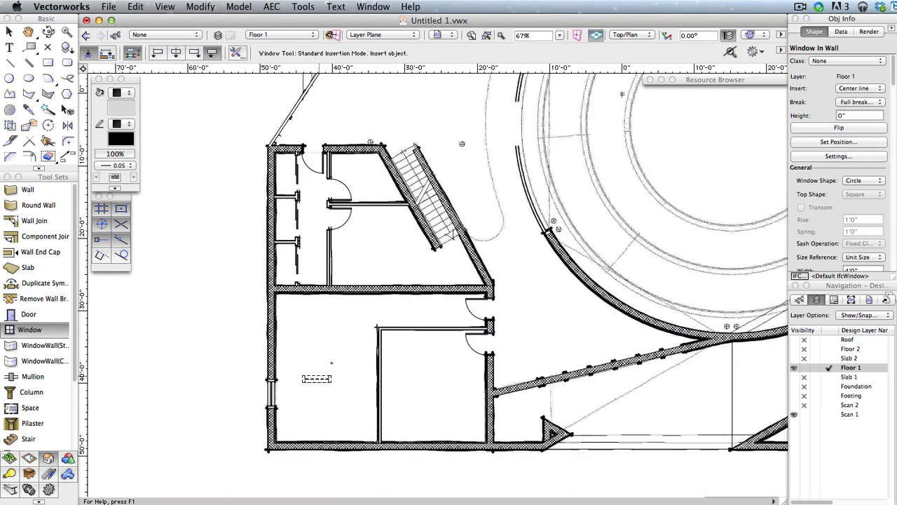
{"action": "mouse_move", "coordinate": [537, 171]}
{"action": "left_mouse_down"}
{"action": "mouse_move", "coordinate": [554, 211]}
{"action": "mouse_move", "coordinate": [484, 358]}
{"action": "mouse_move", "coordinate": [458, 367]}
{"action": "left_mouse_up"}
{"action": "scroll", "coordinate": [379, 175], "scroll_direction": "up", "scroll_amount": 5}
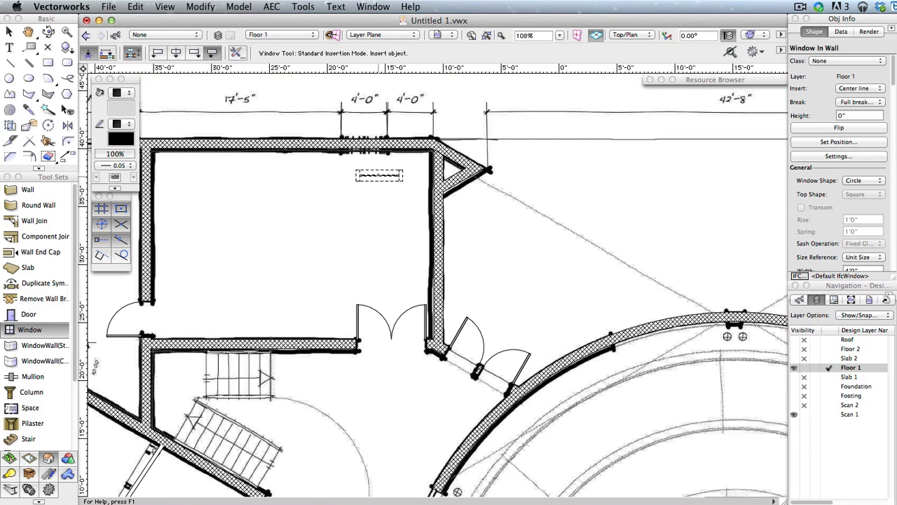
{"action": "left_click", "coordinate": [361, 146]}
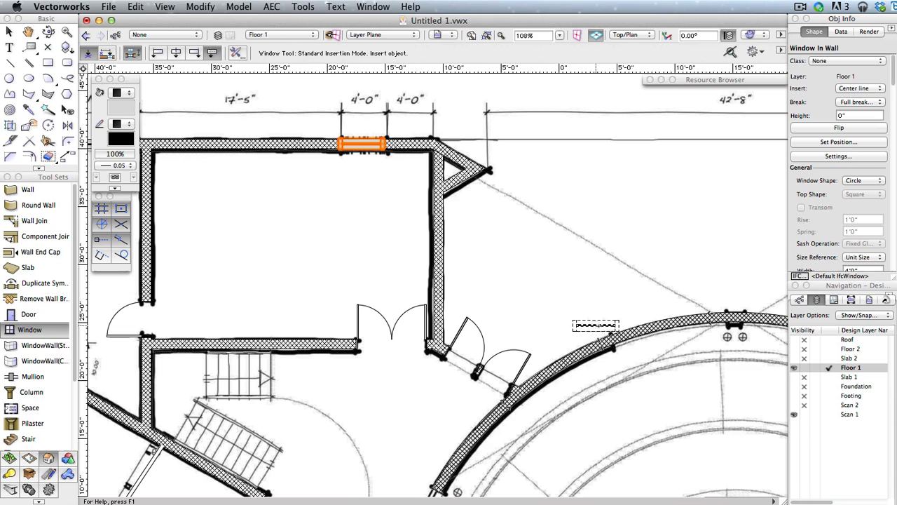
Step: Hide the Scan 1 layer, show the Floor 2 and Scan 2 layers, and make Floor 2 the active layer
{"action": "left_click", "coordinate": [804, 413]}
{"action": "left_click", "coordinate": [795, 349]}
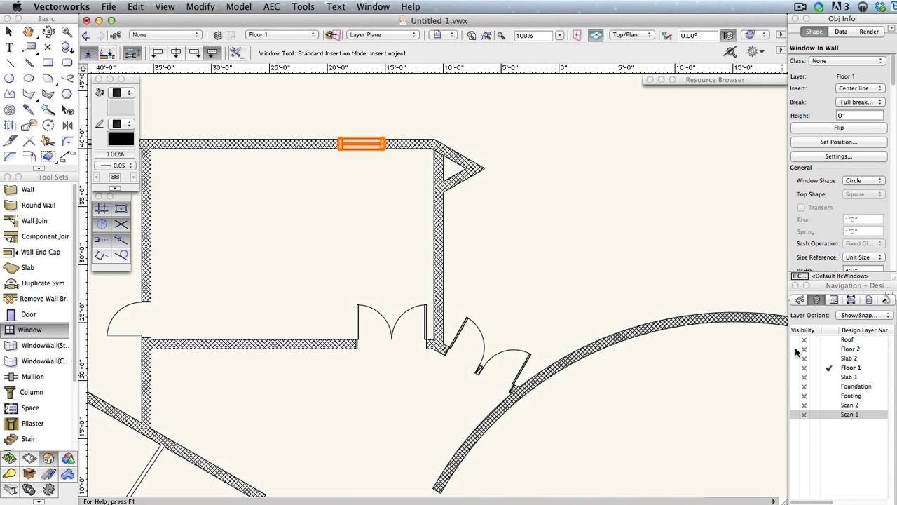
{"action": "left_click", "coordinate": [798, 406]}
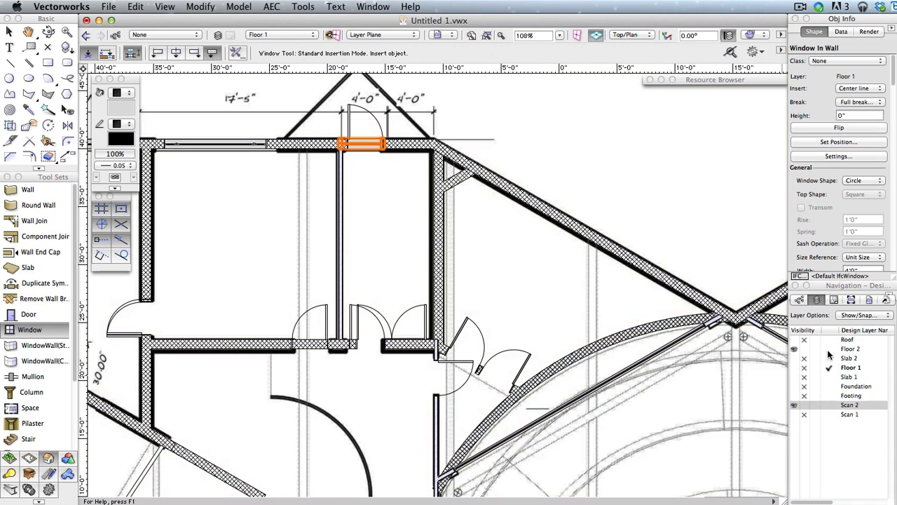
{"action": "left_click", "coordinate": [828, 349]}
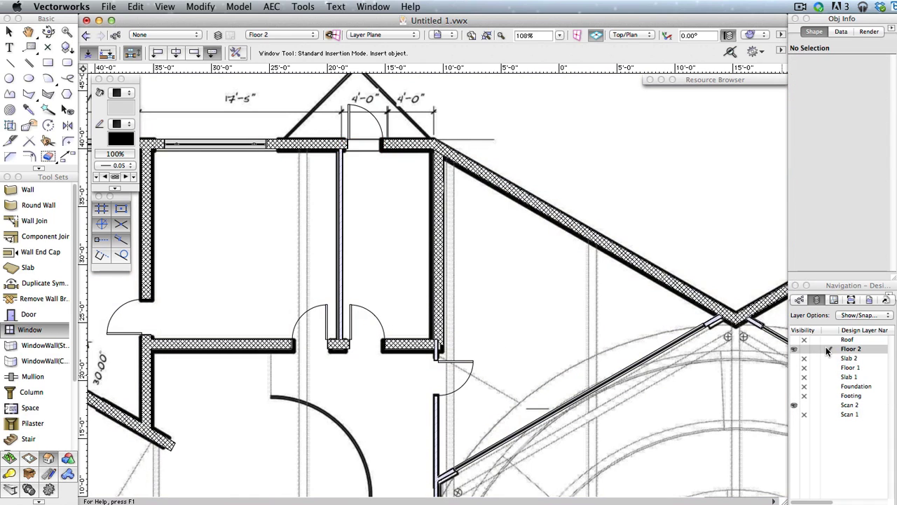
Step: Insert a circular window into the angled exterior wall of the upper-left room on Floor 2, near the 30° mark
{"action": "scroll", "coordinate": [508, 329], "scroll_direction": "down", "scroll_amount": 2}
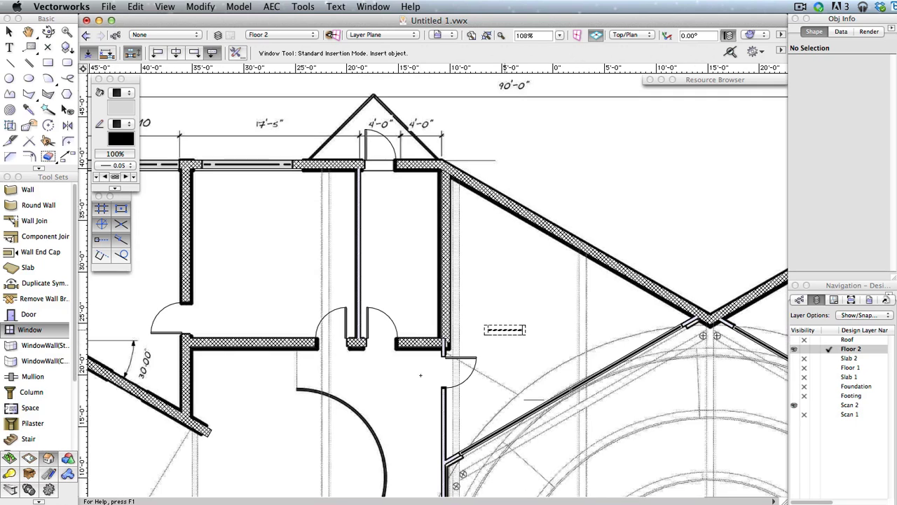
{"action": "middle_click_drag", "start_coordinate": [280, 396], "coordinate": [442, 391]}
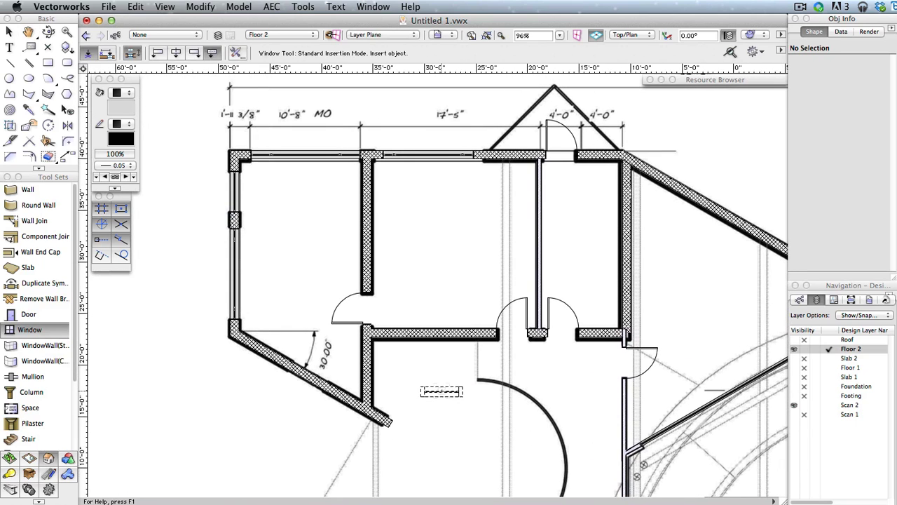
{"action": "left_click", "coordinate": [314, 379]}
{"action": "left_click", "coordinate": [311, 375]}
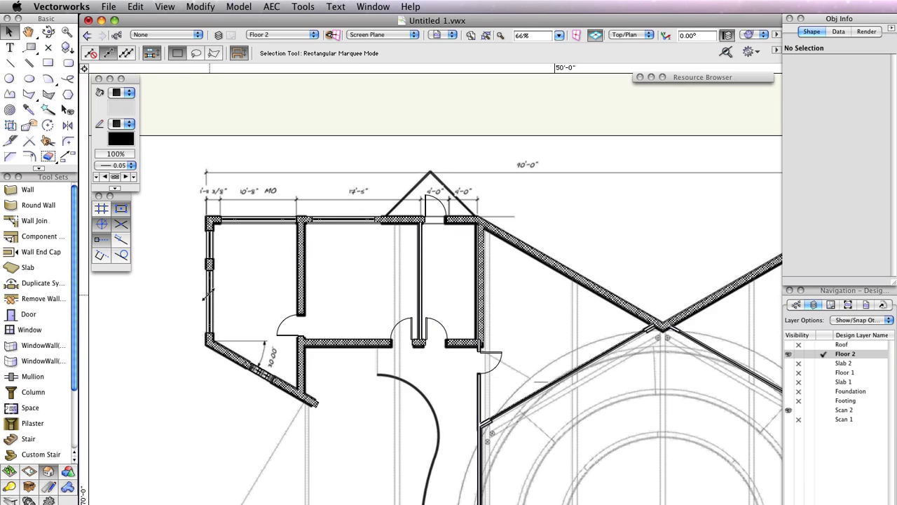
Step: Hide the Floor 2 and Scan 2 layers, show Floor 1 and Scan 1, and make Floor 1 the active layer
{"action": "key", "text": "shift+w"}
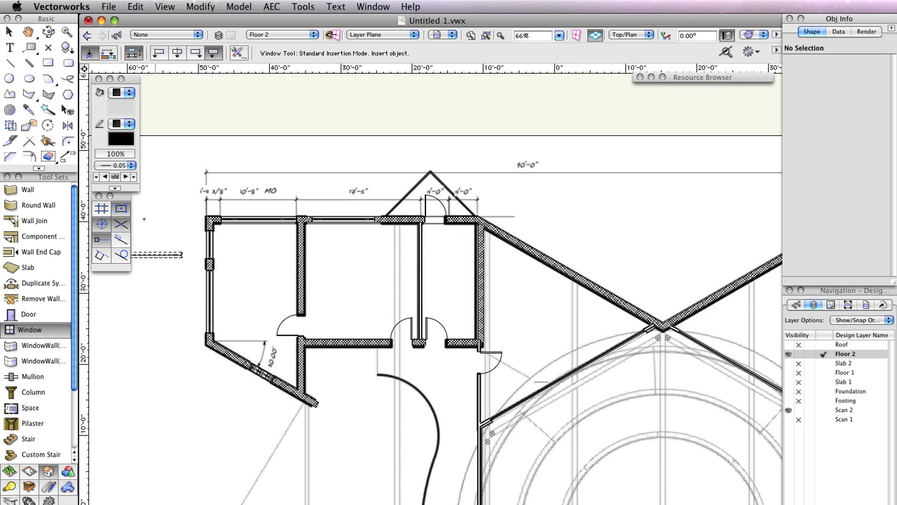
{"action": "left_click", "coordinate": [798, 354]}
{"action": "left_click", "coordinate": [800, 410]}
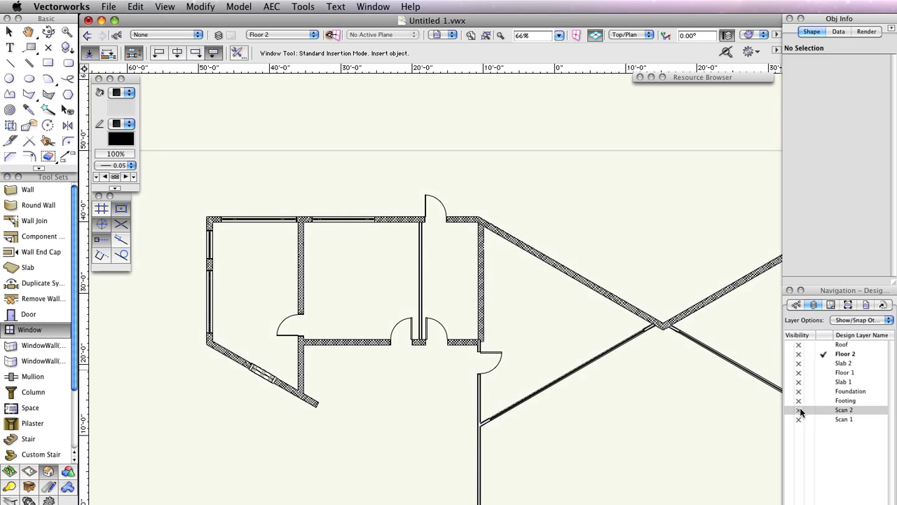
{"action": "left_click", "coordinate": [791, 373]}
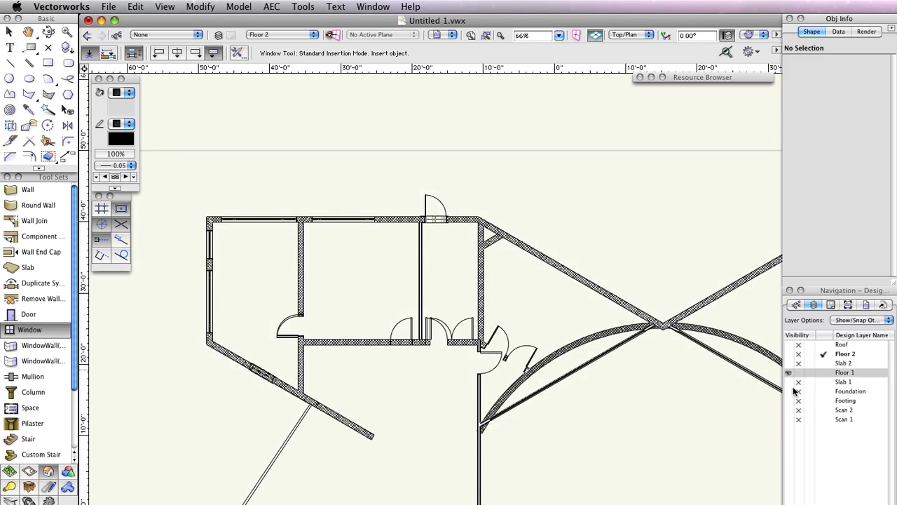
{"action": "left_click", "coordinate": [790, 417]}
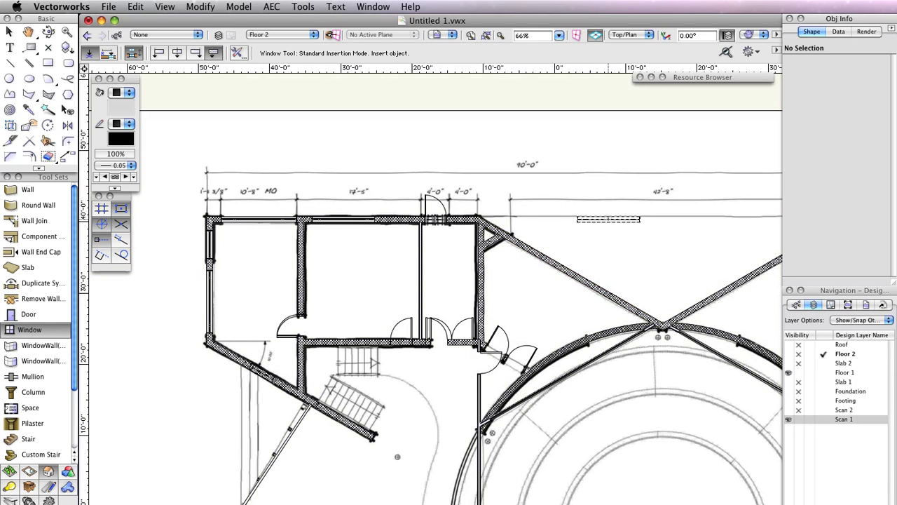
{"action": "left_click", "coordinate": [823, 373]}
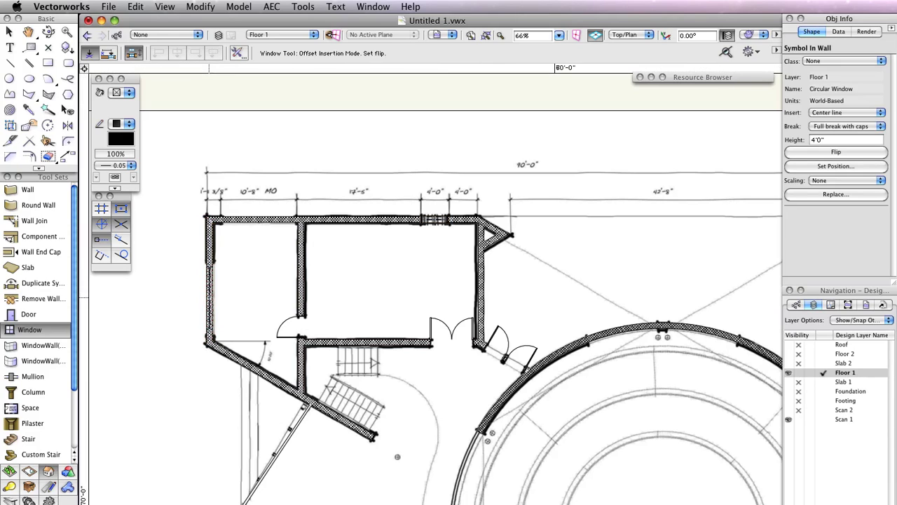
Step: Insert the 8'10" by 4'0" window into the upper-left room's vertical exterior wall, and set the Window tool to offset insertion with left alignment
{"action": "left_click", "coordinate": [209, 298]}
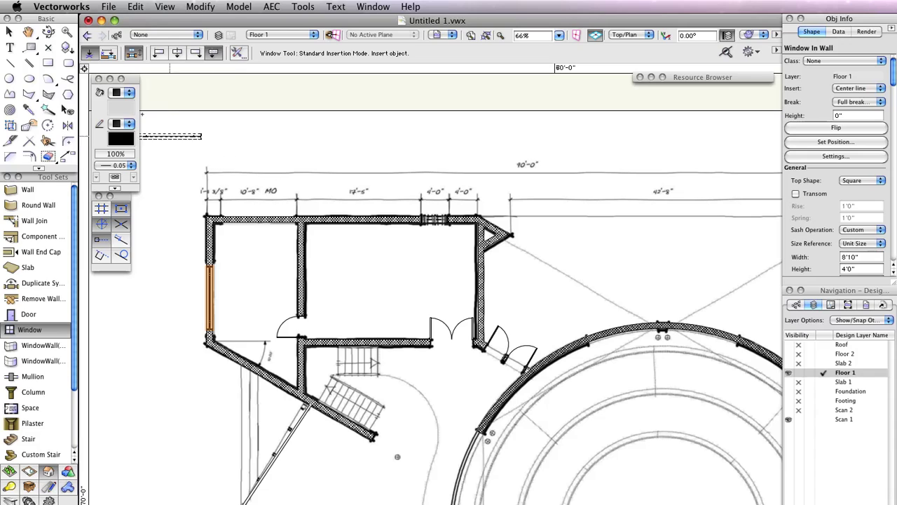
{"action": "left_click", "coordinate": [107, 53]}
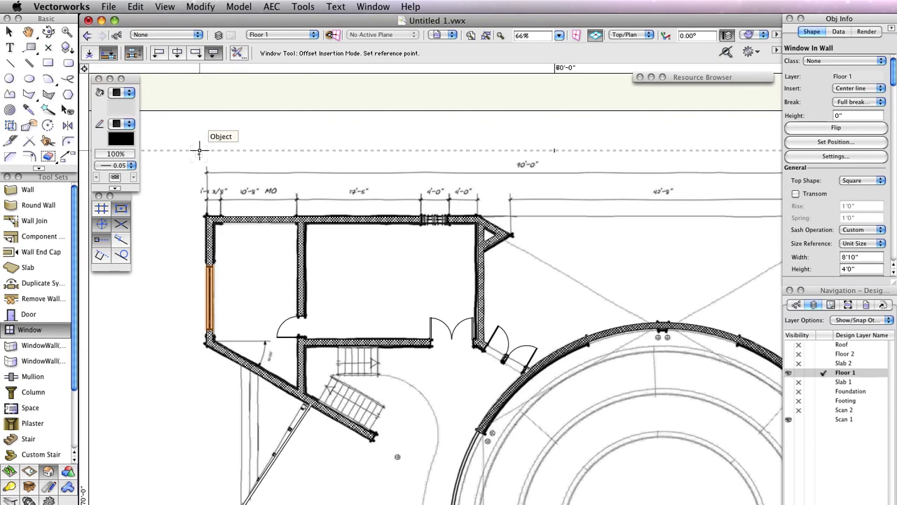
{"action": "left_click", "coordinate": [160, 53]}
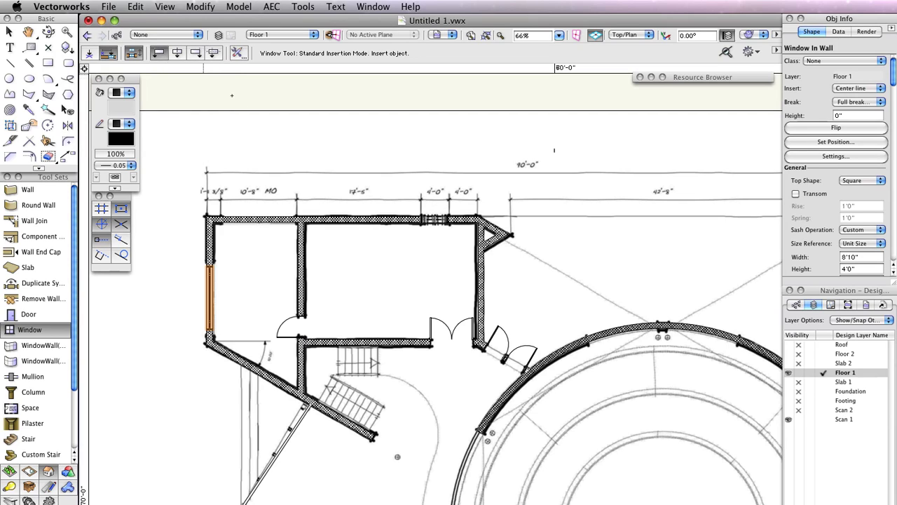
Step: Insert the 8'10" by 4'0" window into the upper-left room's top horizontal exterior wall, offset 1'11 3/8" from the building's outer corner
{"action": "key", "text": "u"}
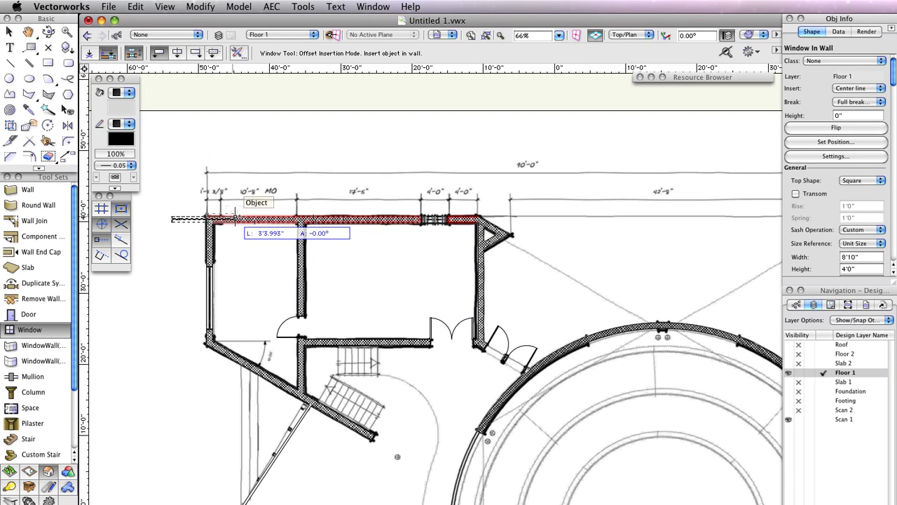
{"action": "left_click", "coordinate": [288, 219]}
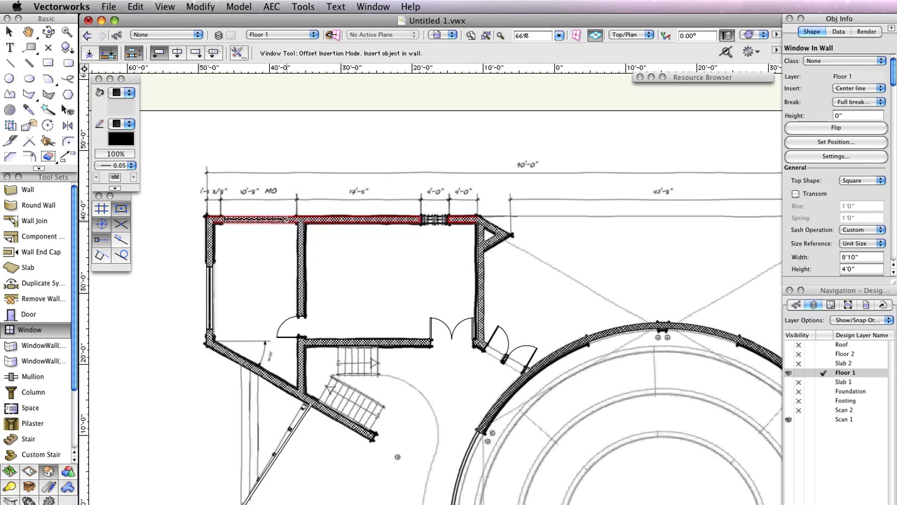
{"action": "left_click", "coordinate": [351, 220]}
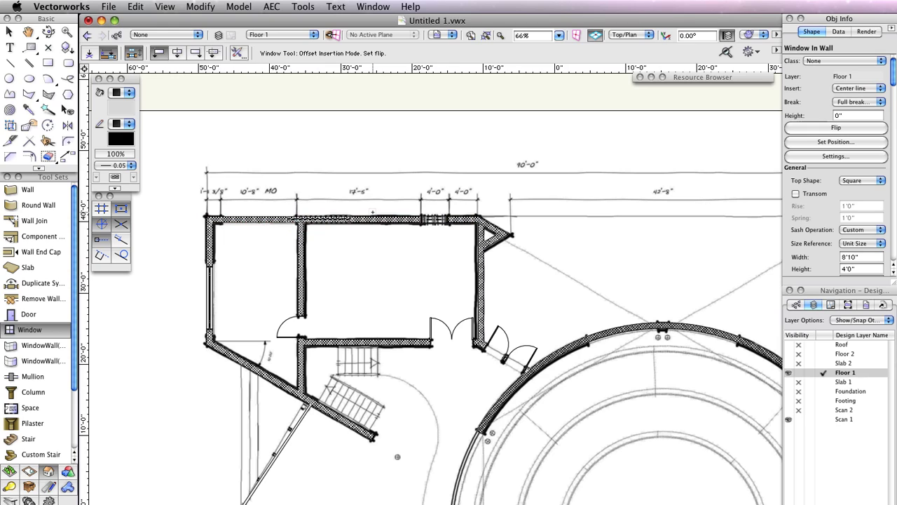
{"action": "left_click", "coordinate": [373, 212]}
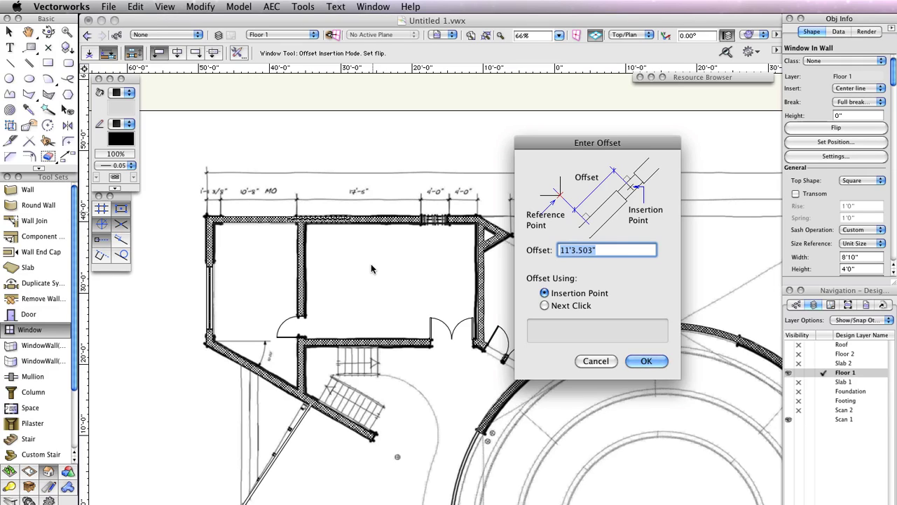
{"action": "type", "text": "1"}
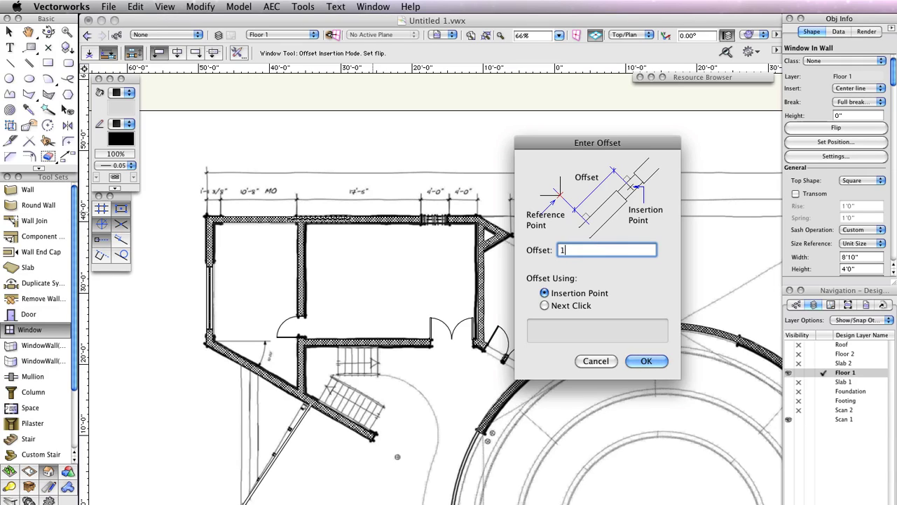
{"action": "type", "text": "'11 3/8"}
{"action": "mouse_move", "coordinate": [568, 296]}
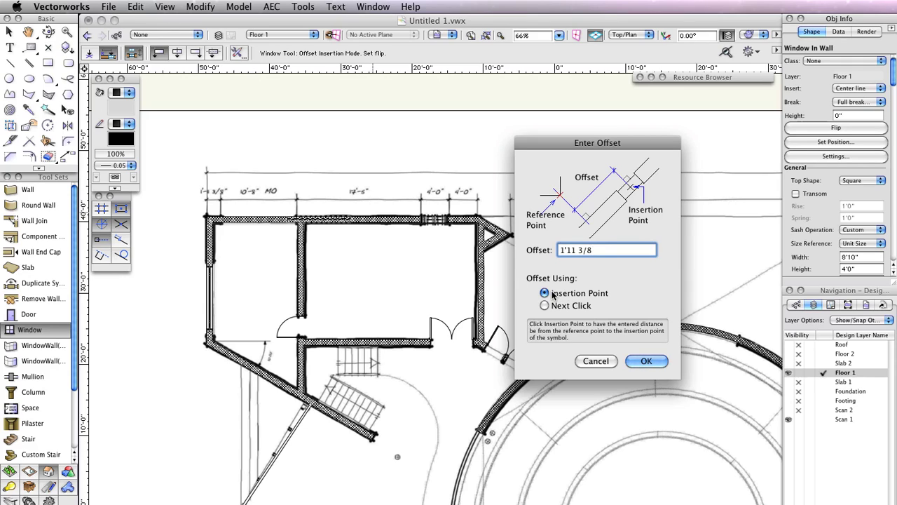
{"action": "left_click", "coordinate": [646, 361]}
{"action": "left_click", "coordinate": [364, 271]}
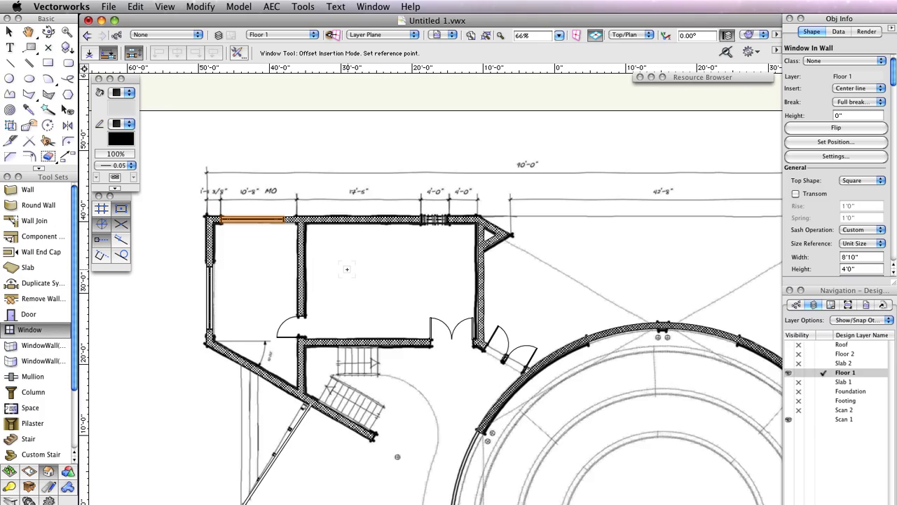
Step: Clear the window selection and fit the whole Floor 1 plan page in view
{"action": "middle_click_drag", "start_coordinate": [347, 269], "coordinate": [491, 354], "text": "shift"}
{"action": "key", "text": "super+5"}
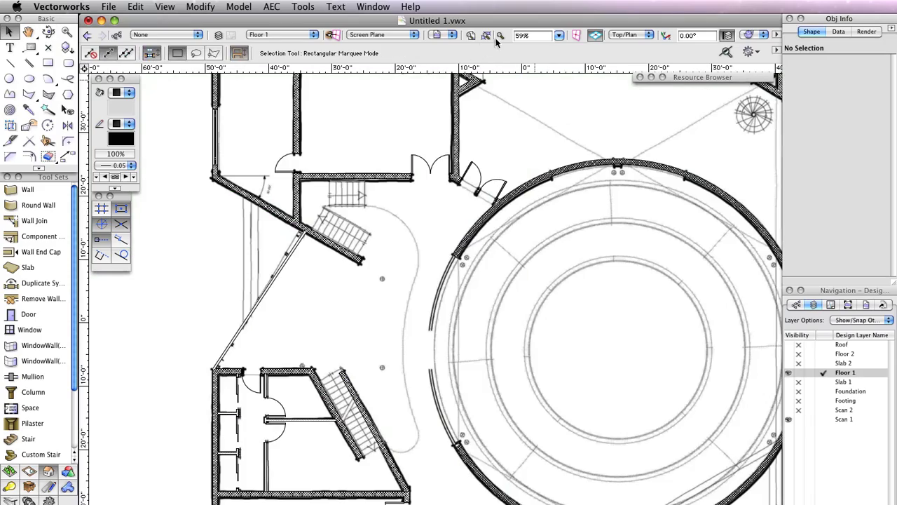
{"action": "left_click", "coordinate": [492, 37]}
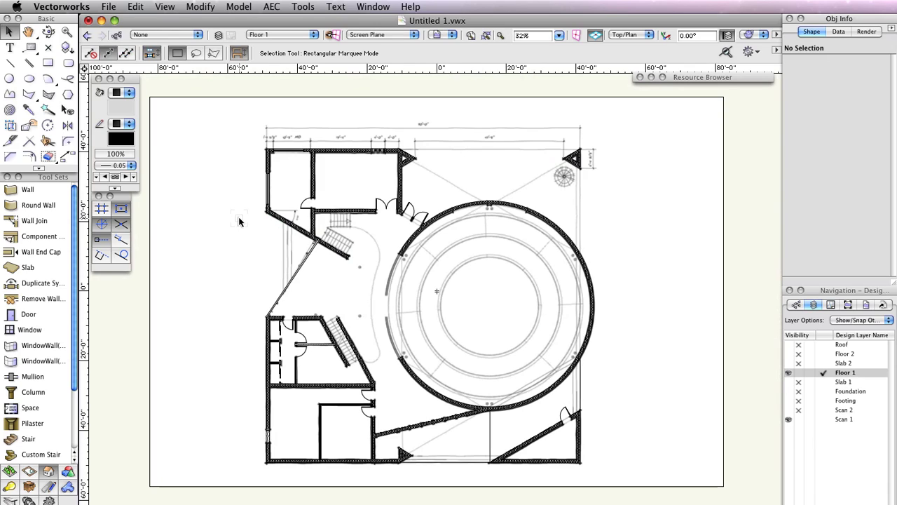